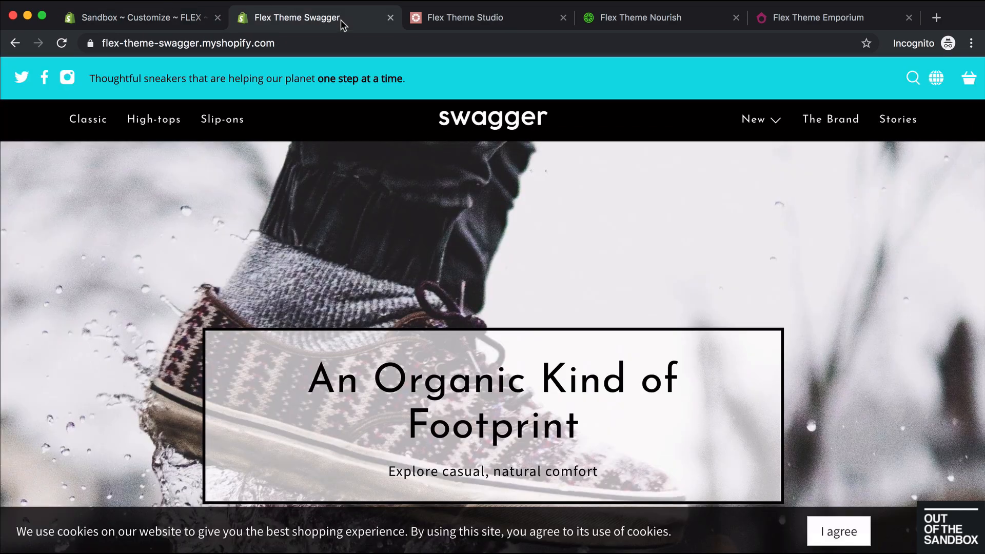
Step: Examine the header layouts and navigation menus of the Swagger, Studio, Nourish and Emporium demo stores
mouse_move(763, 126)
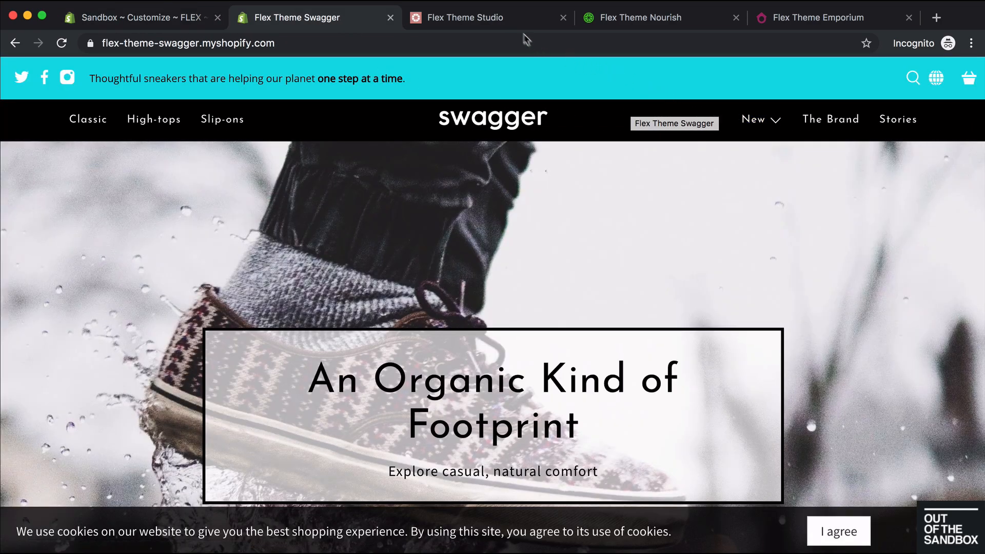
left_click(511, 23)
mouse_move(154, 257)
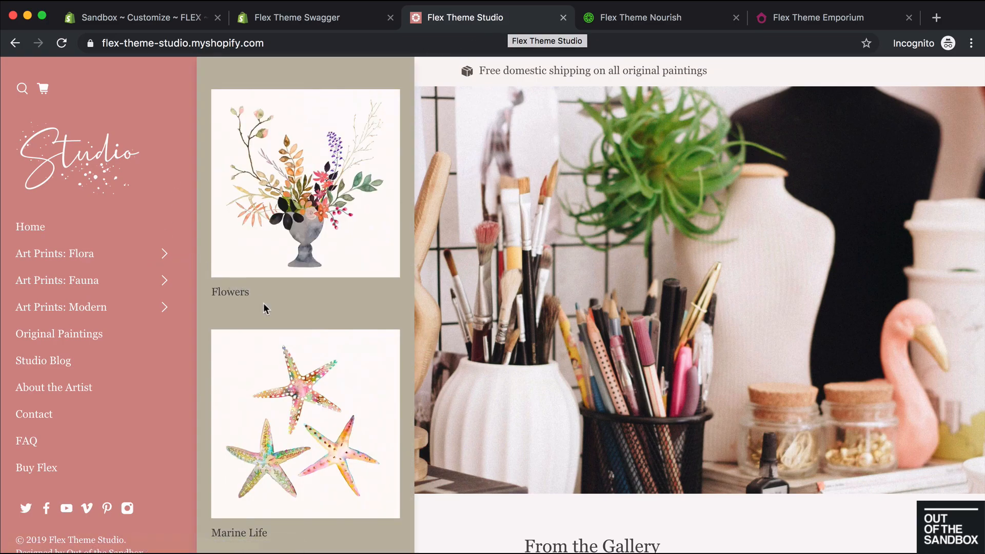
mouse_move(142, 286)
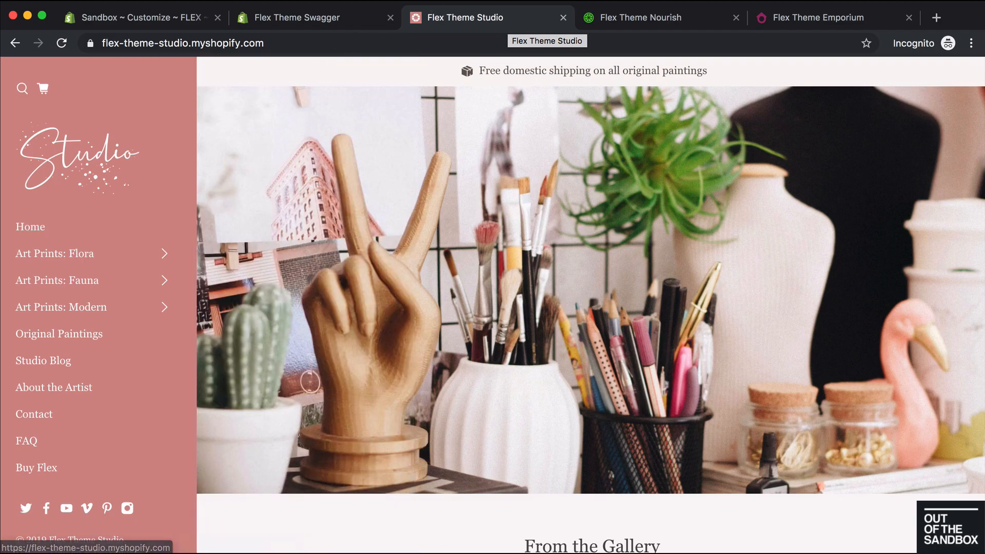
left_click(628, 19)
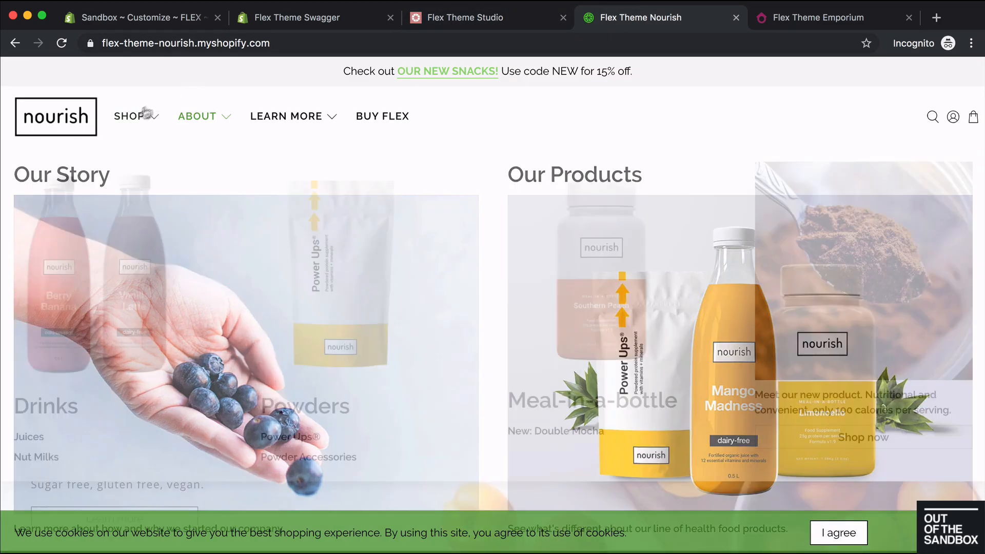
mouse_move(139, 122)
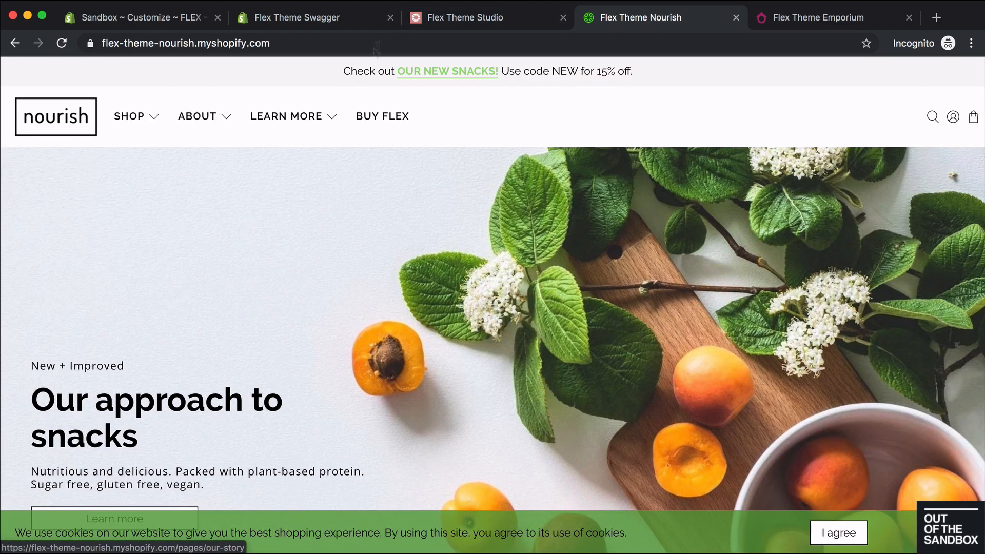
left_click(792, 21)
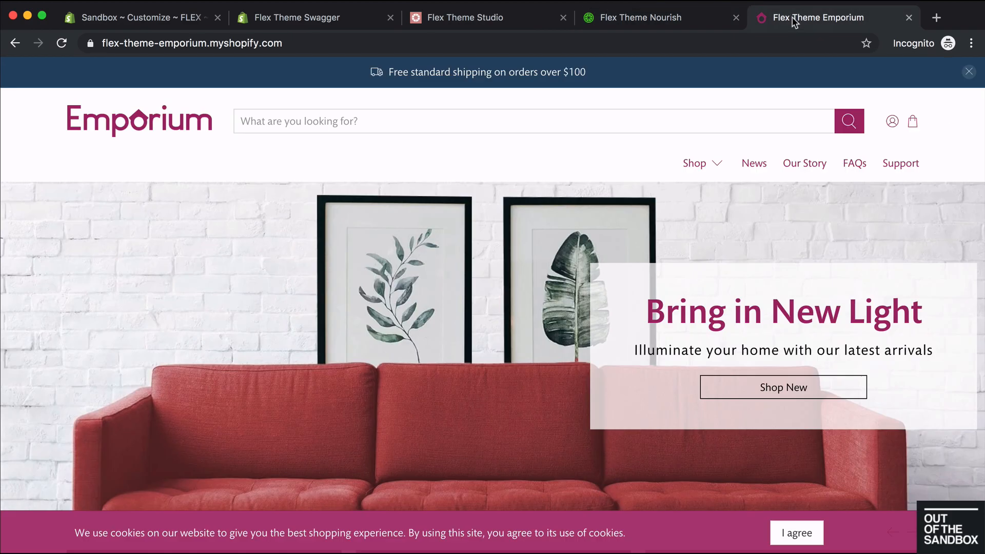
mouse_move(701, 168)
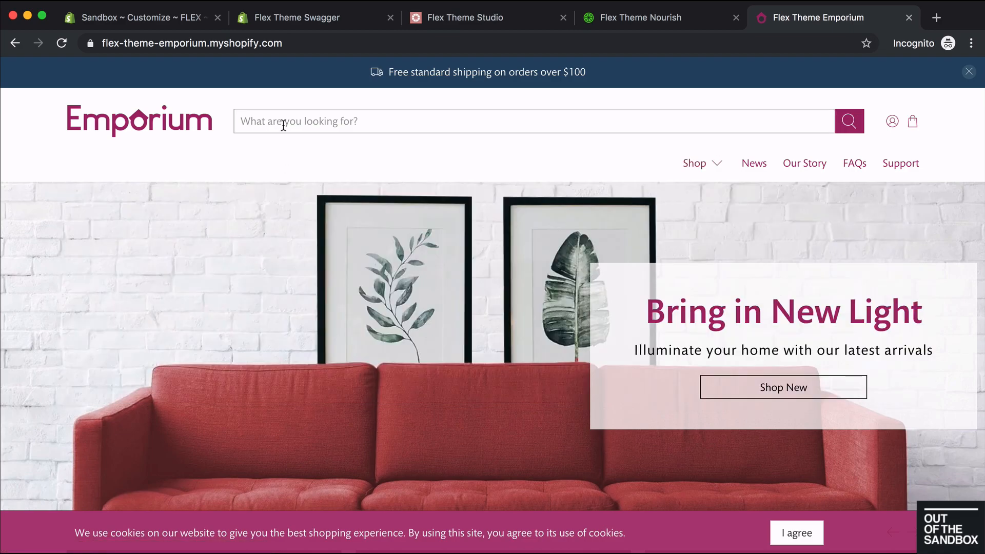
Step: Switch to the Shopify admin's Navigation page and review the store's menus and their items
left_click(191, 19)
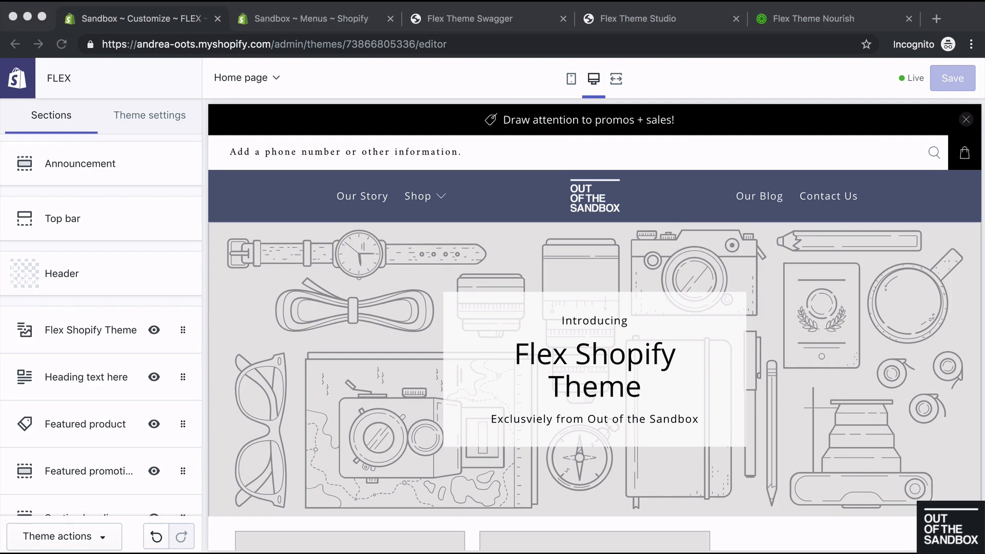
left_click(282, 19)
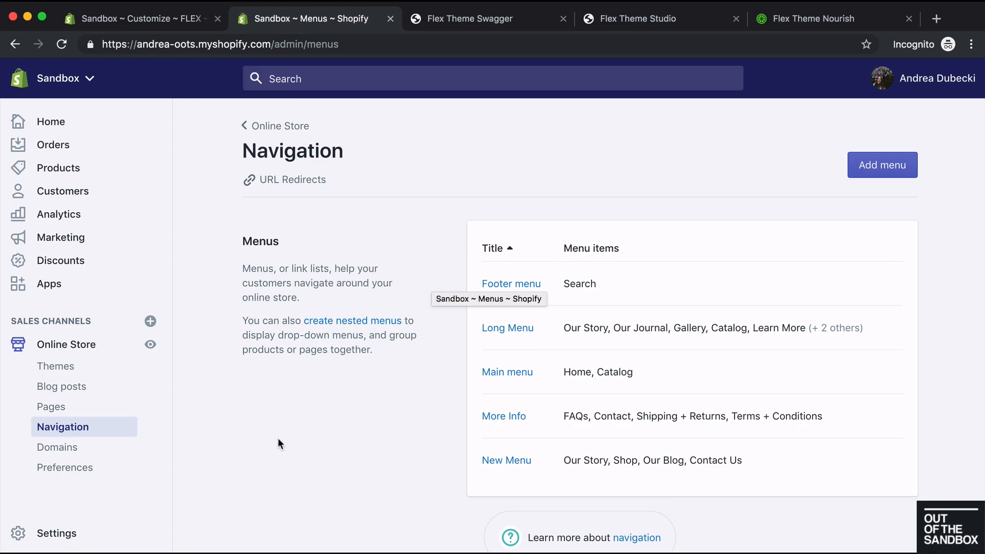
Step: Return to the theme editor and enable mega menu 1 in the theme-wide mega menu settings
left_click(171, 19)
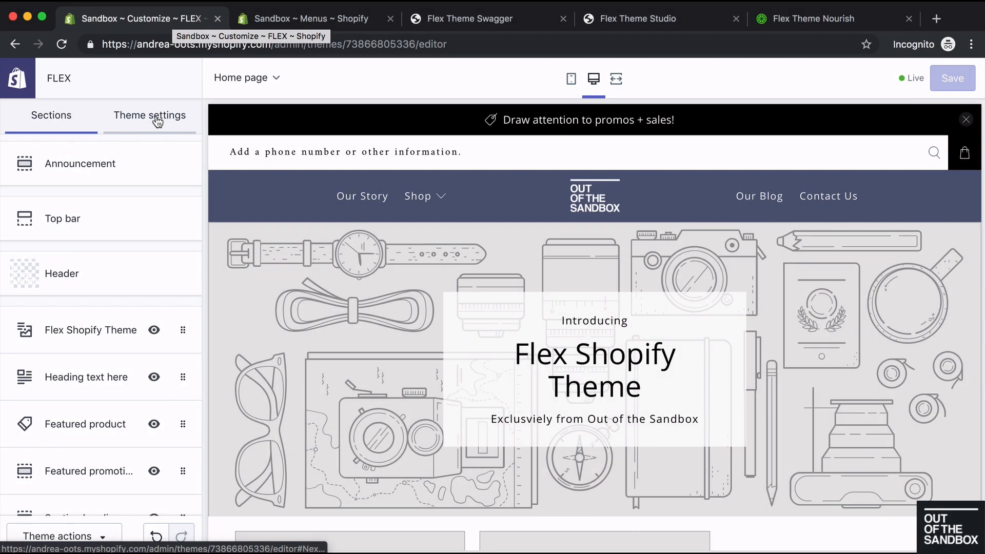
left_click(154, 116)
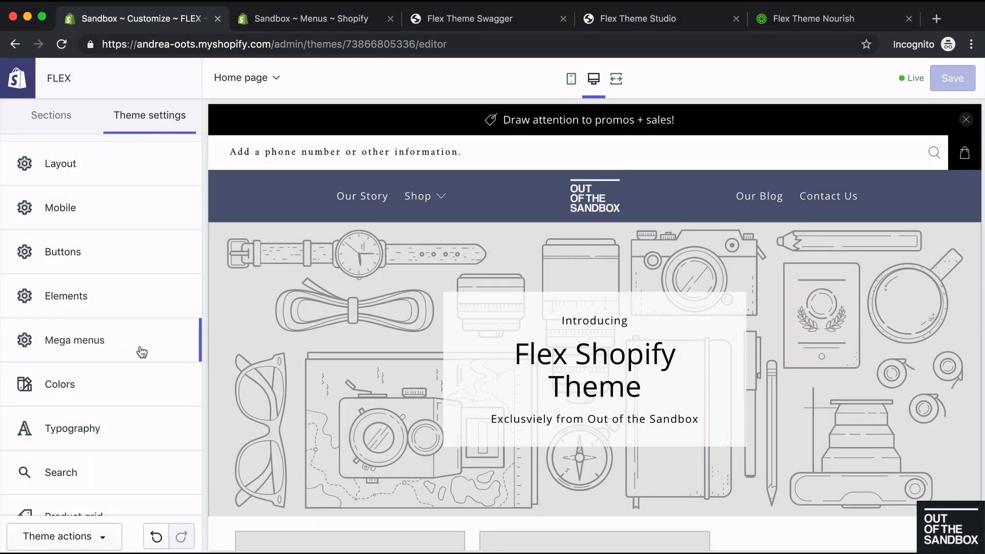
left_click(142, 352)
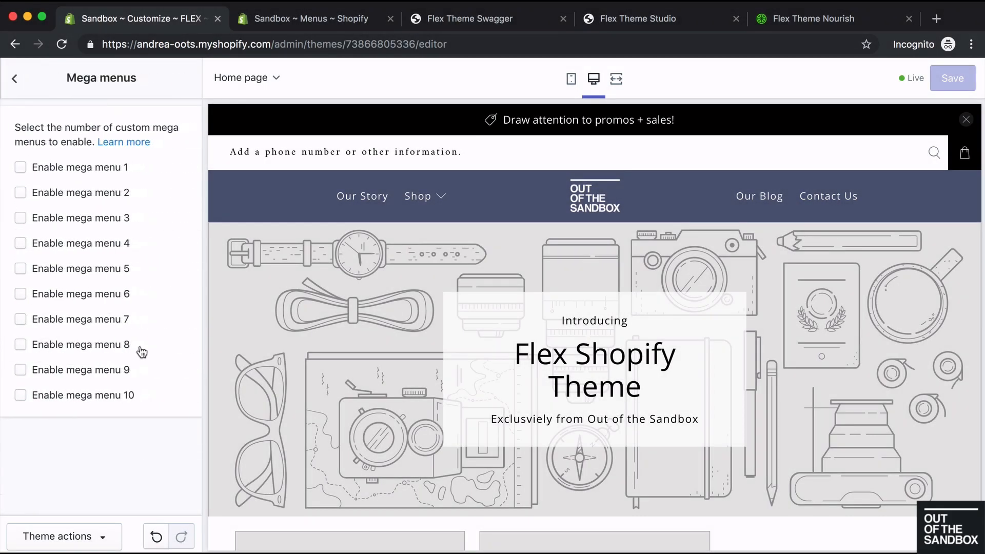
left_click(19, 167)
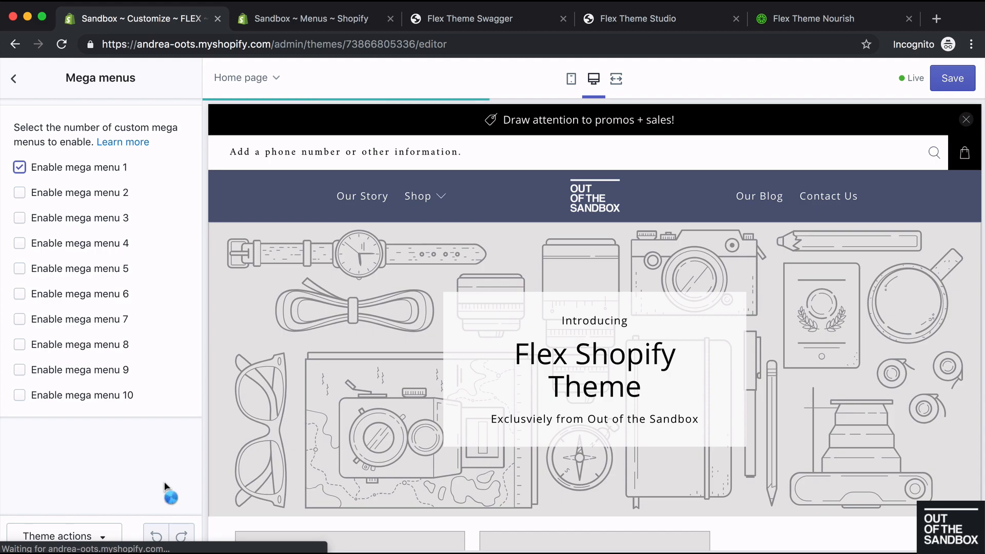
Step: Open the Mega menu 1 section and look through its settings and default content blocks
left_click(14, 79)
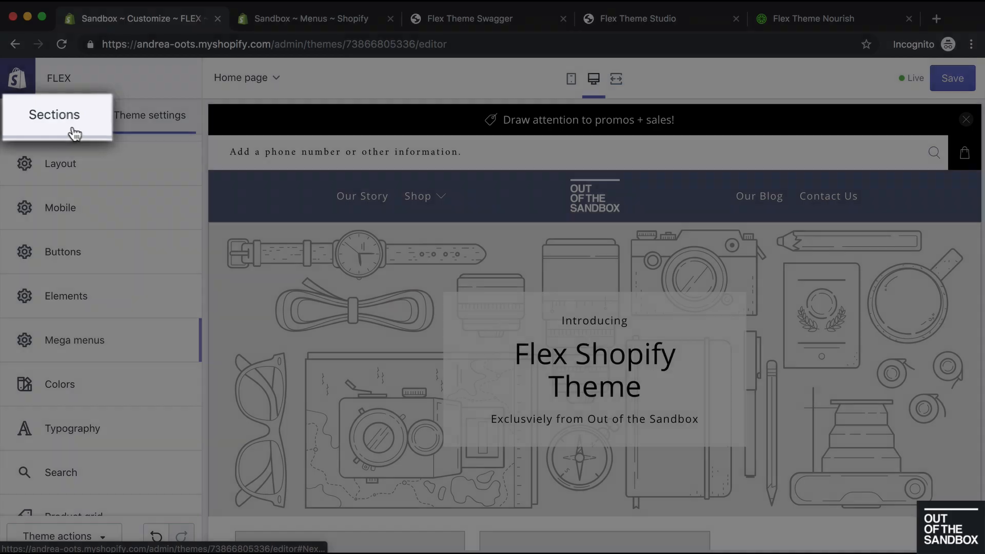
left_click(74, 132)
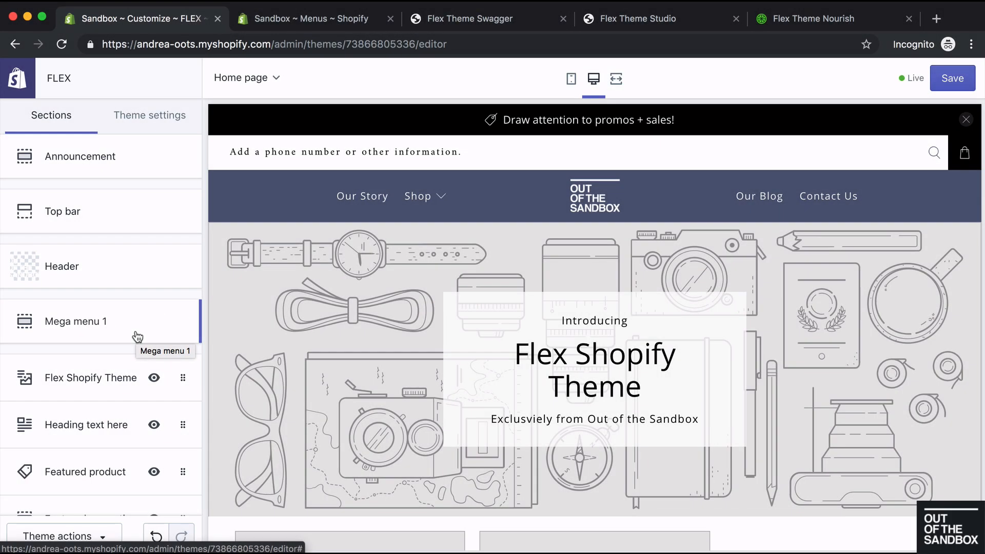
left_click(136, 336)
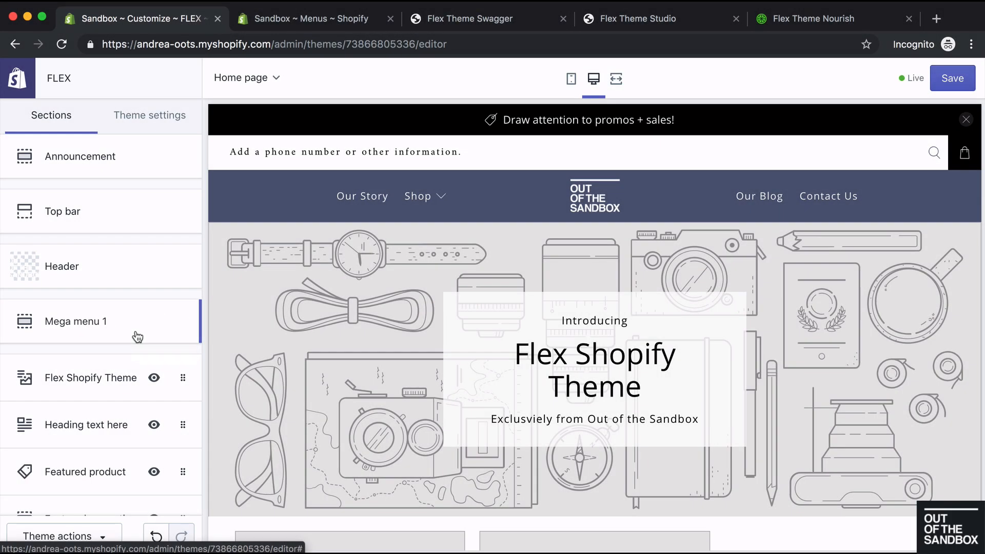
scroll(138, 337, "down", 5)
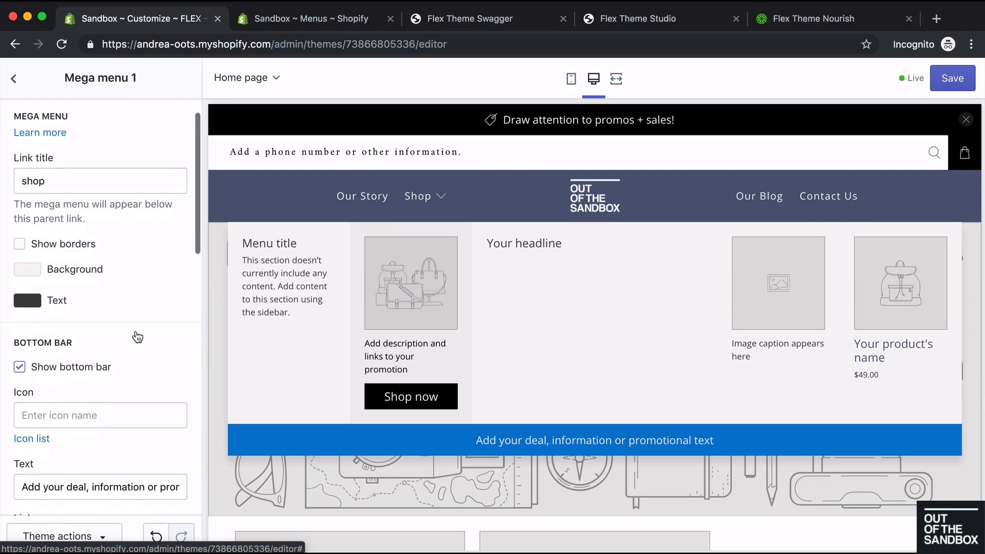
scroll(135, 331, "down", 10)
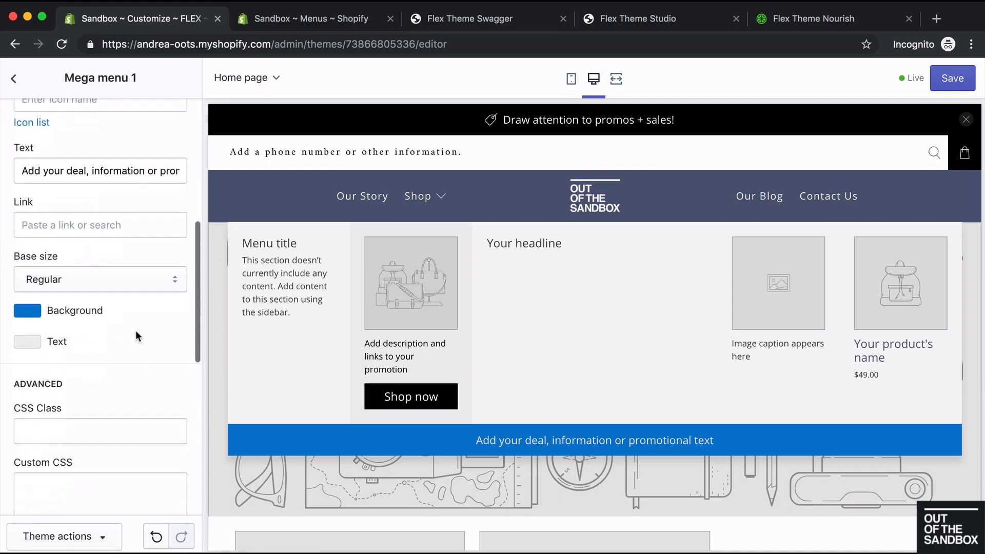
scroll(136, 330, "down", 1)
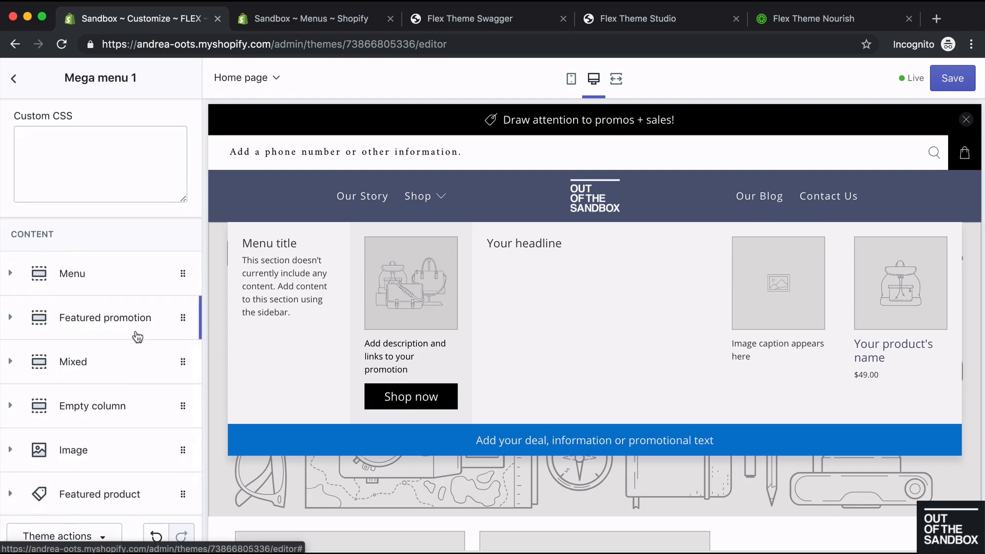
scroll(137, 337, "down", 1)
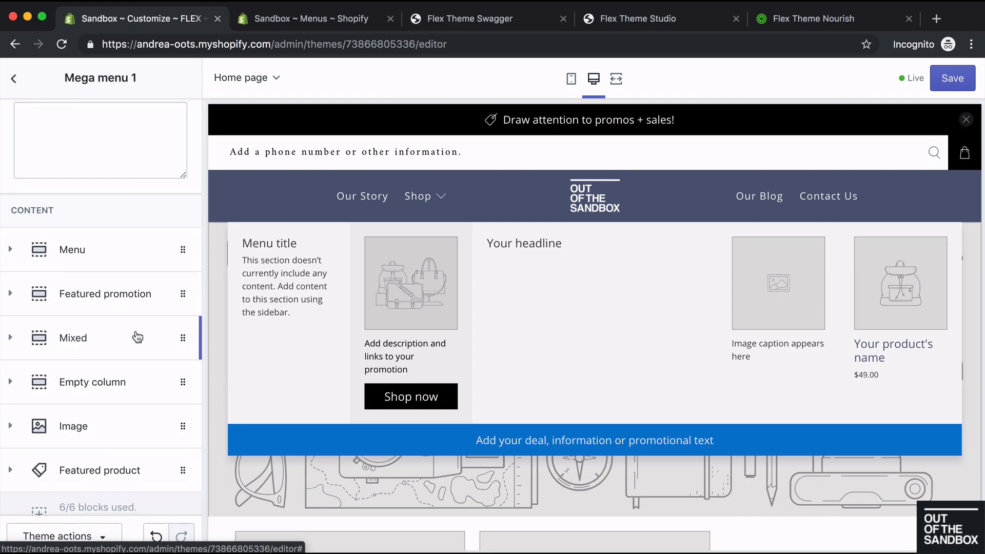
Step: Remove the default Menu and Featured promotion blocks from Mega menu 1
left_click(102, 265)
scroll(105, 355, "down", 2)
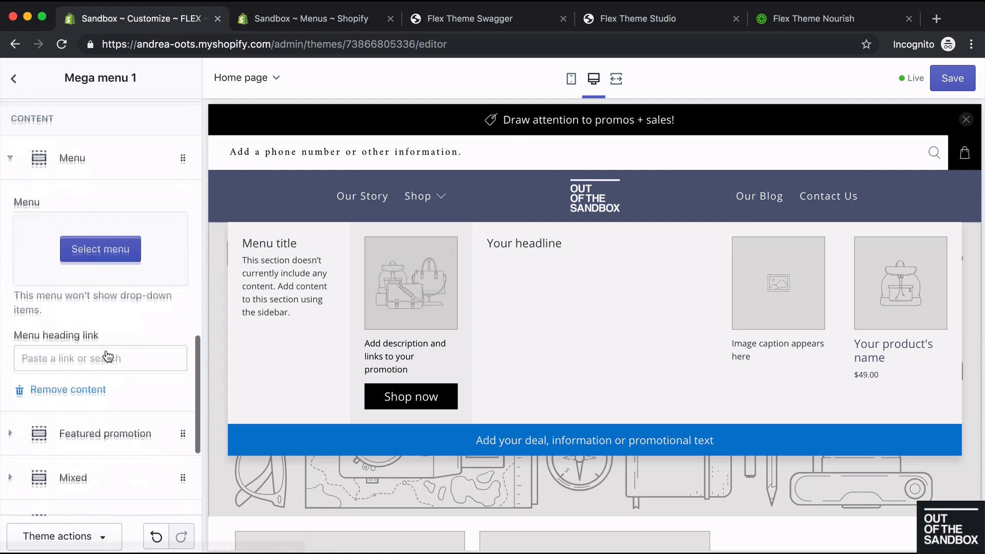
left_click(93, 363)
left_click(105, 402)
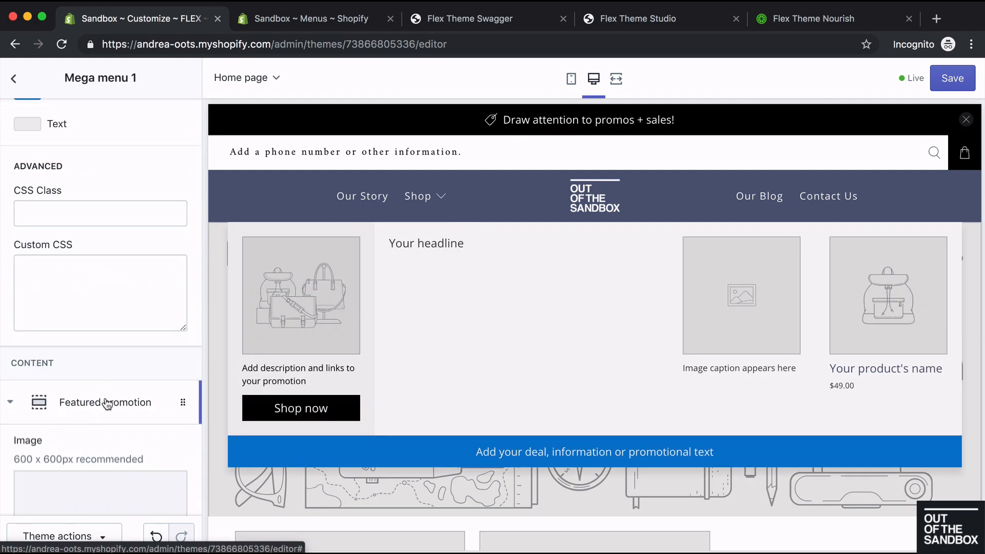
scroll(106, 402, "down", 8)
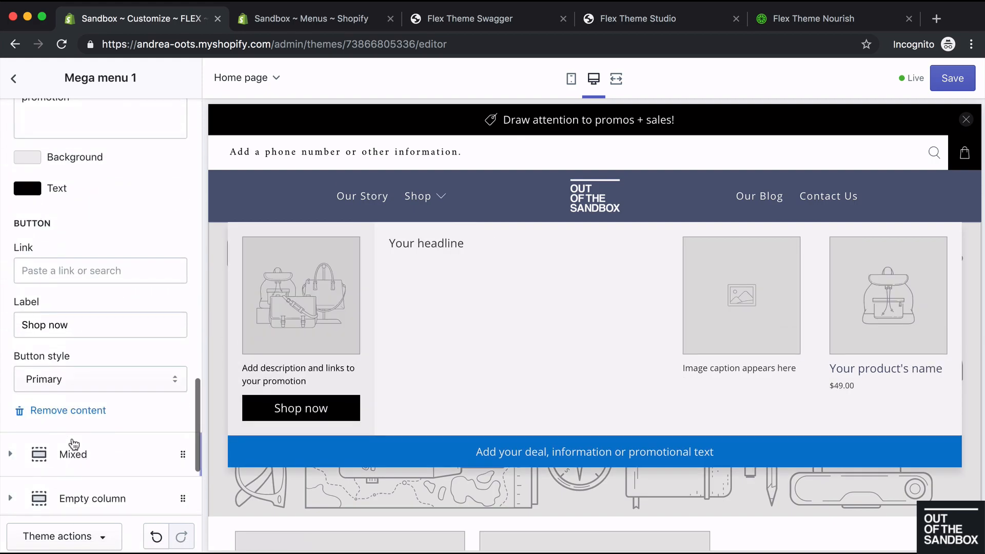
left_click(77, 410)
Step: Remove the Mixed and Empty column blocks from Mega menu 1
left_click(113, 294)
scroll(90, 369, "down", 15)
left_click(87, 274)
left_click(94, 318)
scroll(95, 322, "down", 1)
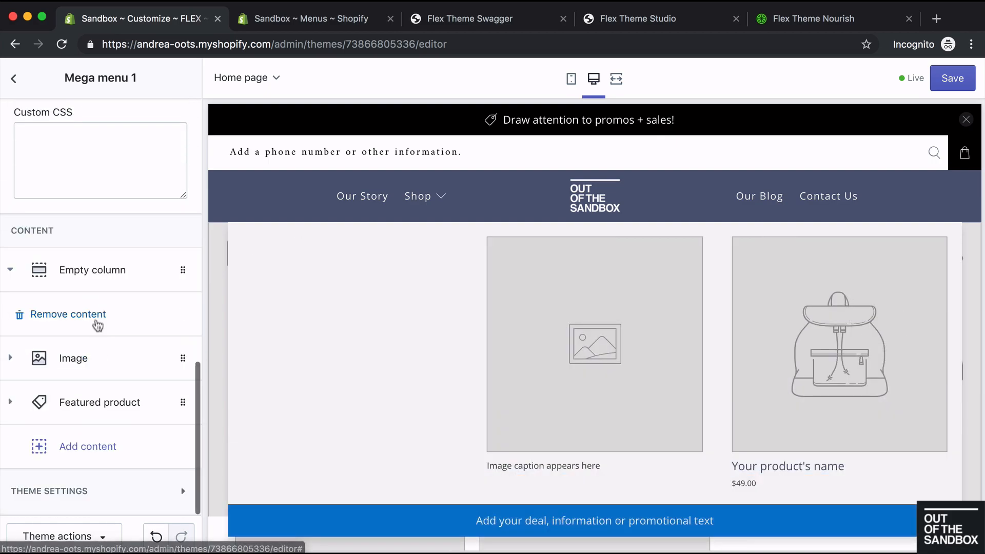
left_click(96, 318)
Step: Remove the remaining Image and Featured product blocks so that Mega menu 1 has no content
left_click(97, 359)
scroll(96, 361, "down", 5)
left_click(97, 359)
left_click(92, 405)
left_click(93, 403)
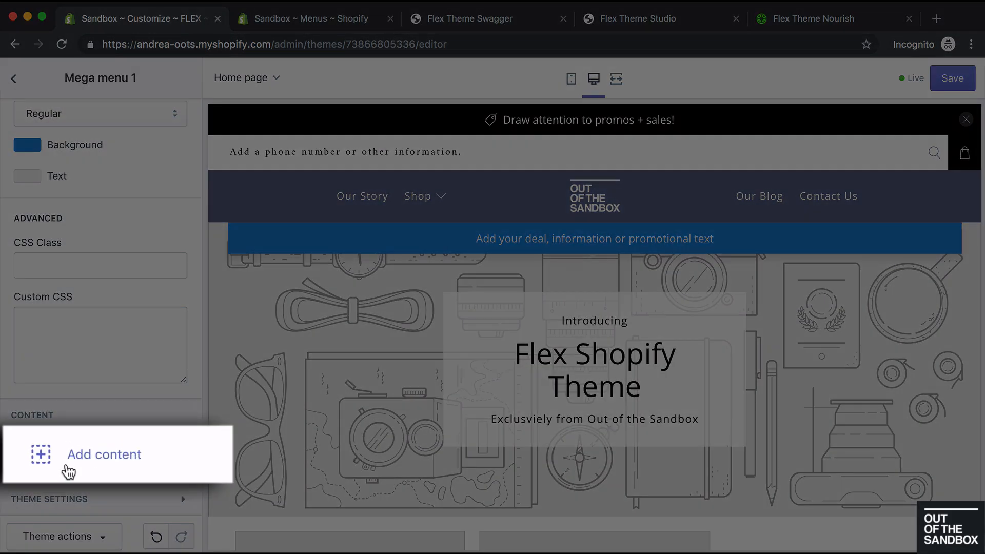
Step: Review the content types available for Mega menu 1 and set its link title to "shop"
left_click(78, 464)
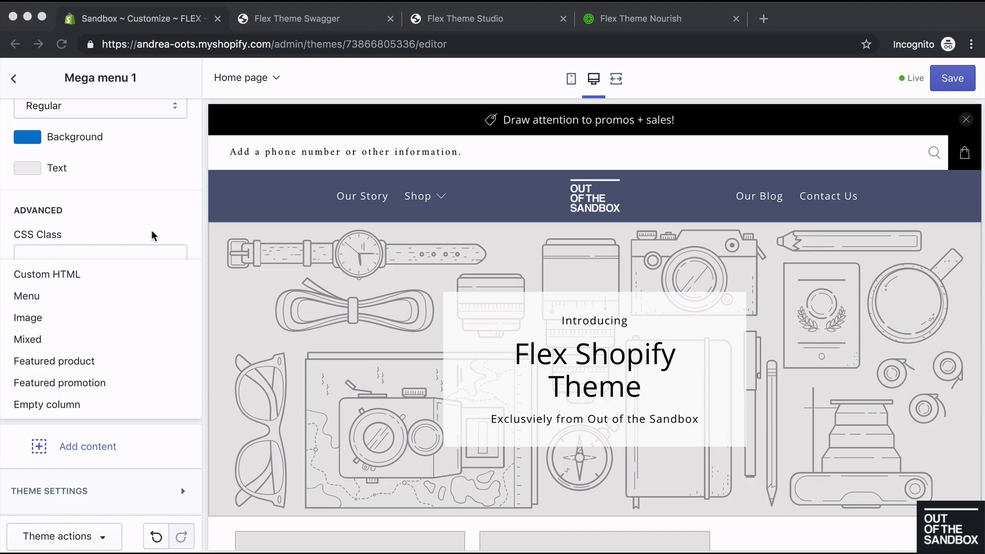
left_click(153, 236)
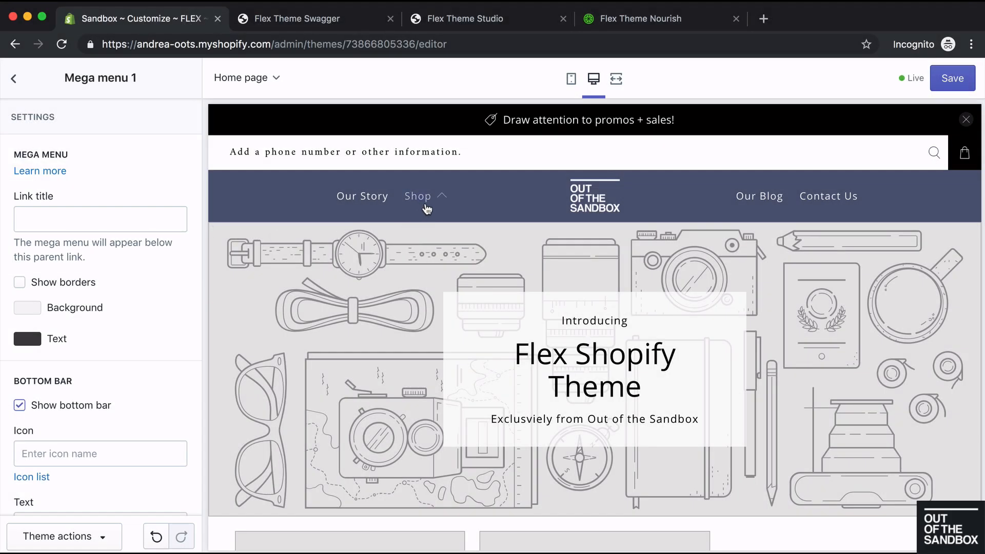
left_click(109, 216)
type("shop")
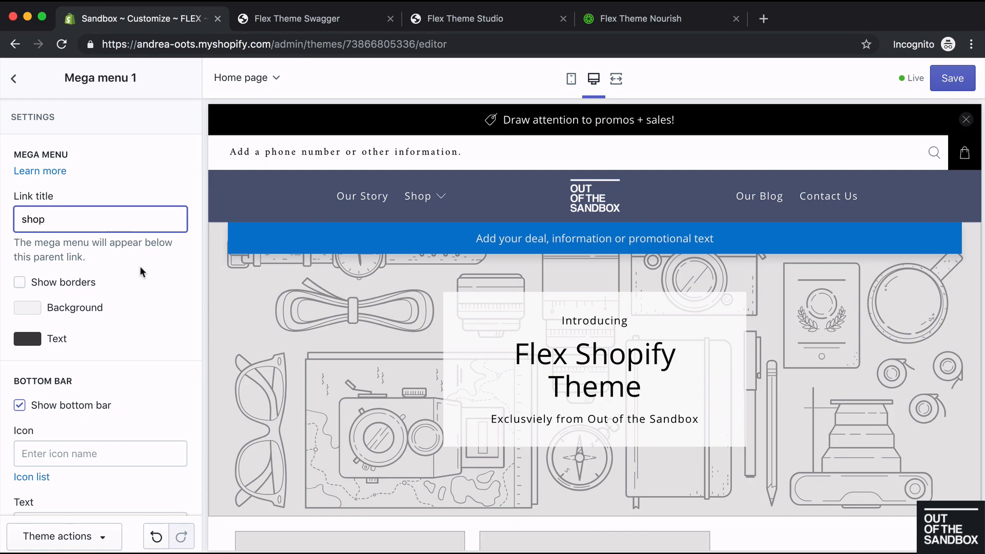
Step: Add a Menu content block to Mega menu 1 and assign New Menu to it
scroll(140, 266, "down", 10)
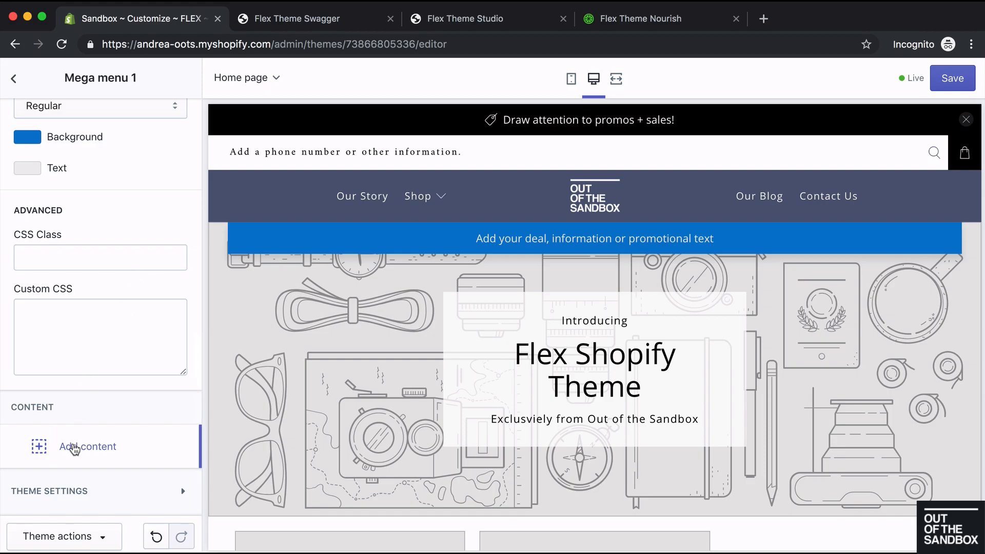
left_click(75, 448)
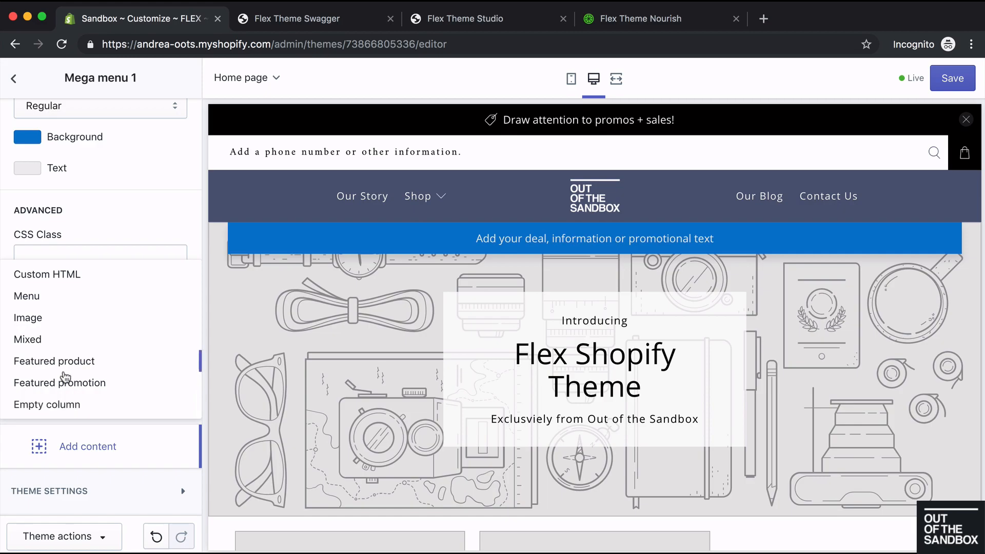
left_click(34, 302)
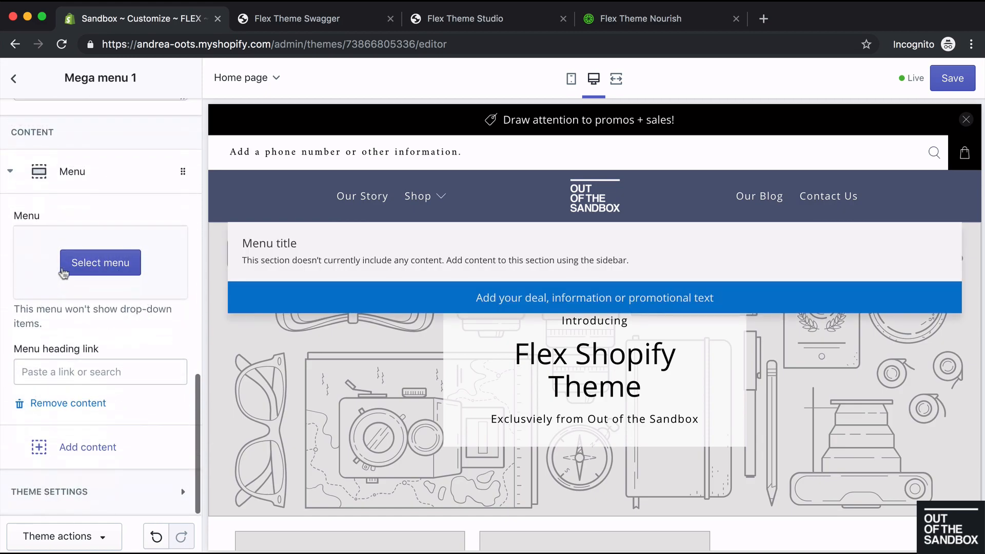
left_click(103, 276)
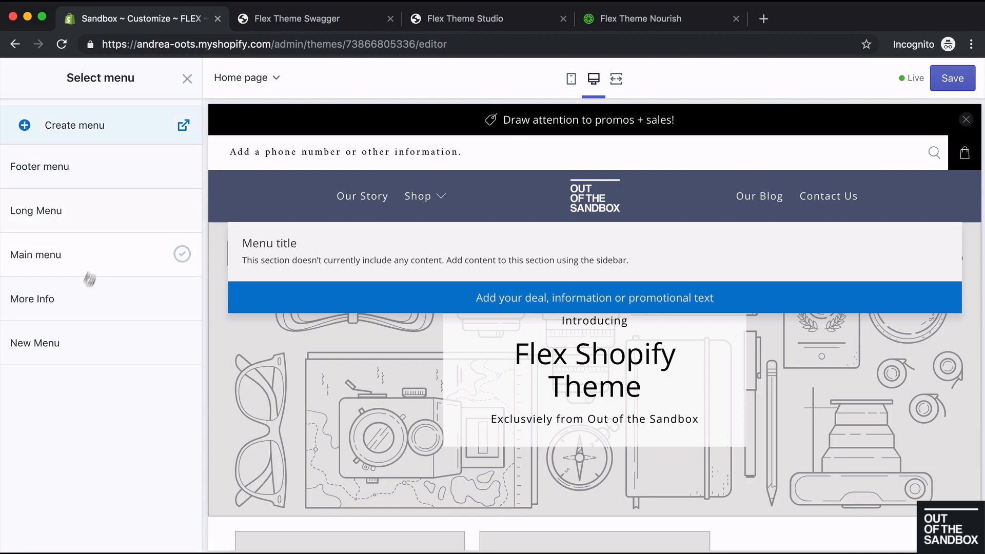
left_click(73, 346)
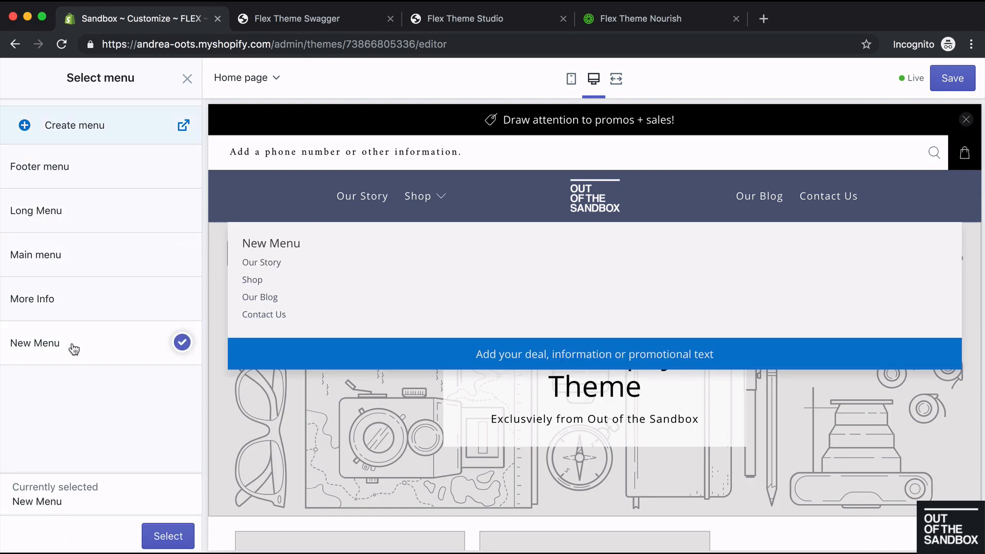
left_click(165, 536)
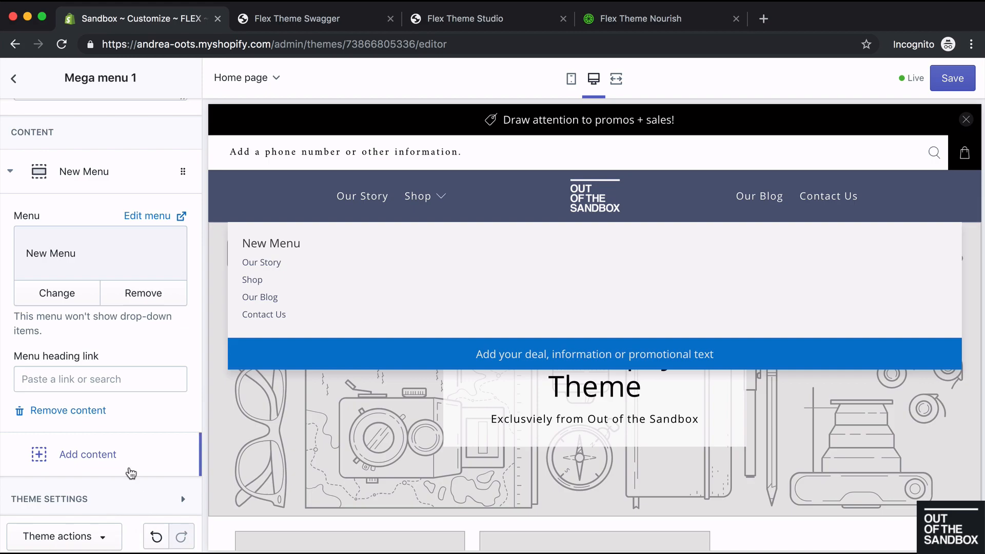
Step: Link the New Menu block's heading to the All Collections page
left_click(35, 370)
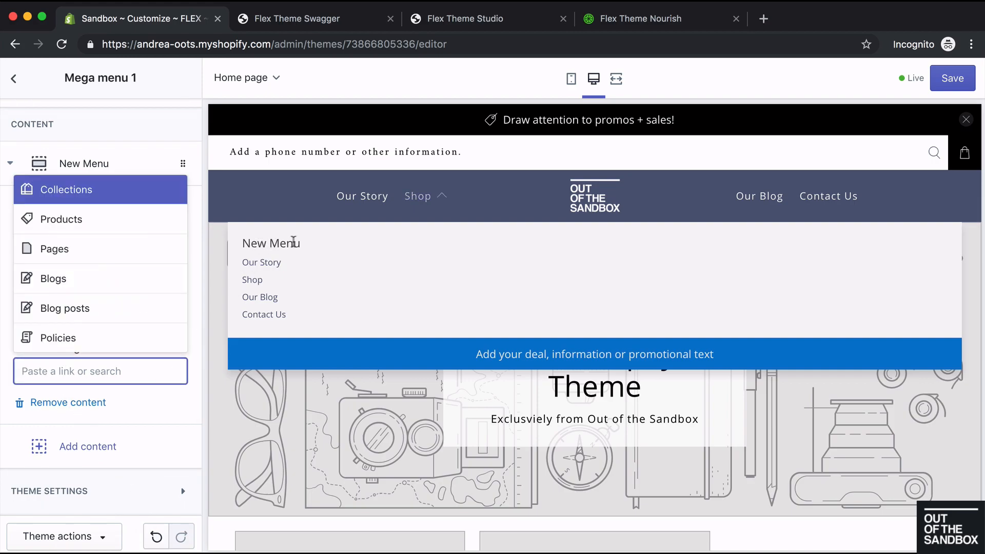
left_click(323, 250)
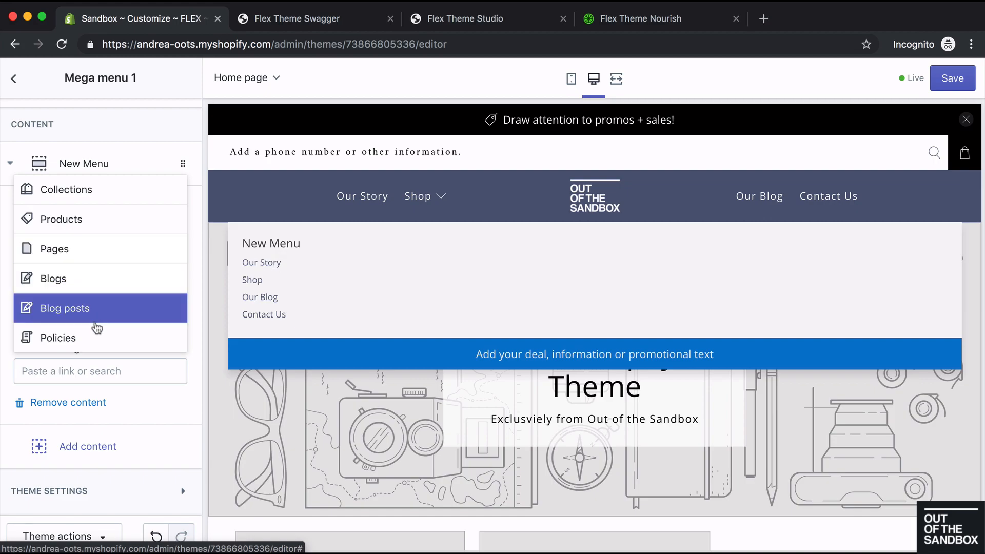
left_click(72, 189)
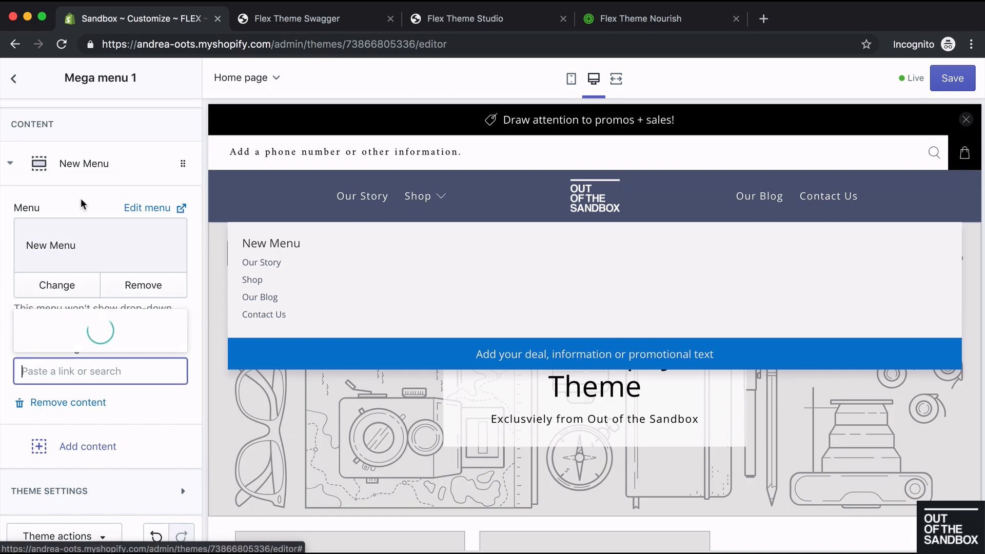
left_click(74, 185)
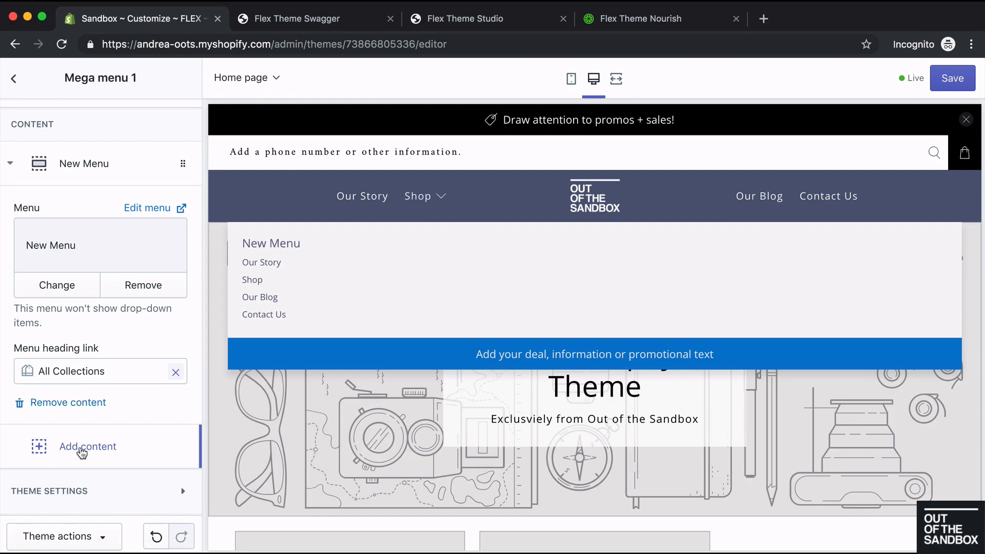
Step: Add an Image content block to Mega menu 1 using the library photo of the woman in a yellow dress sitting on steps
left_click(83, 449)
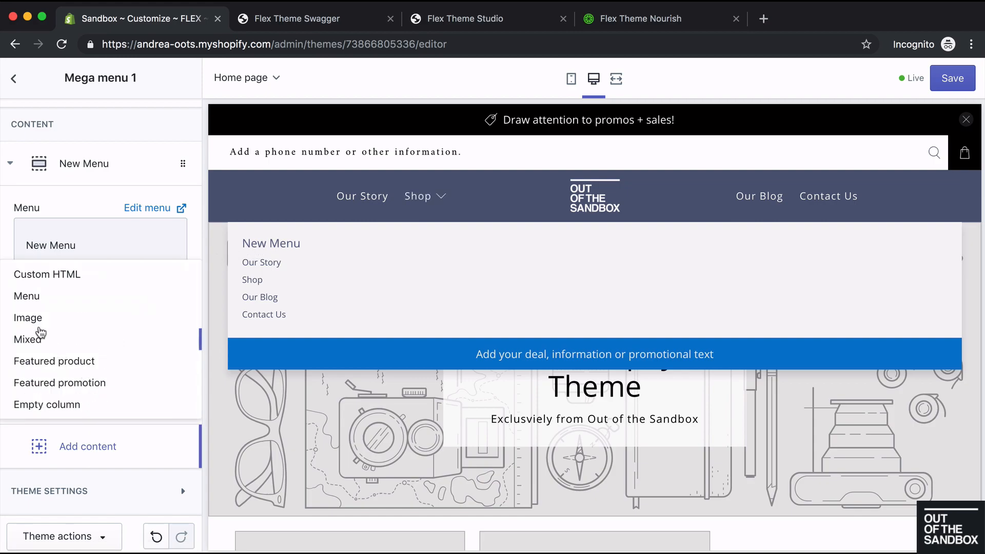
left_click(36, 321)
scroll(70, 365, "down", 3)
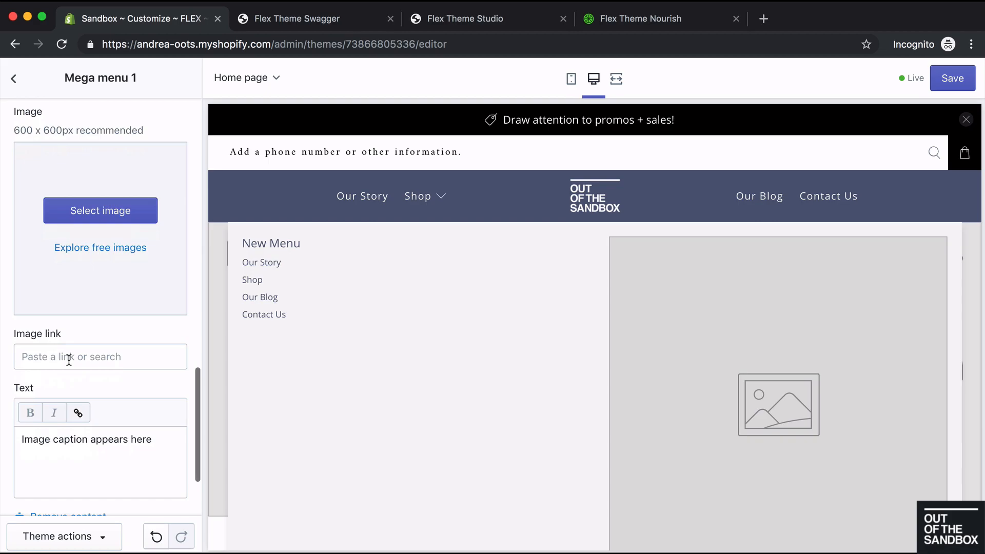
left_click(113, 205)
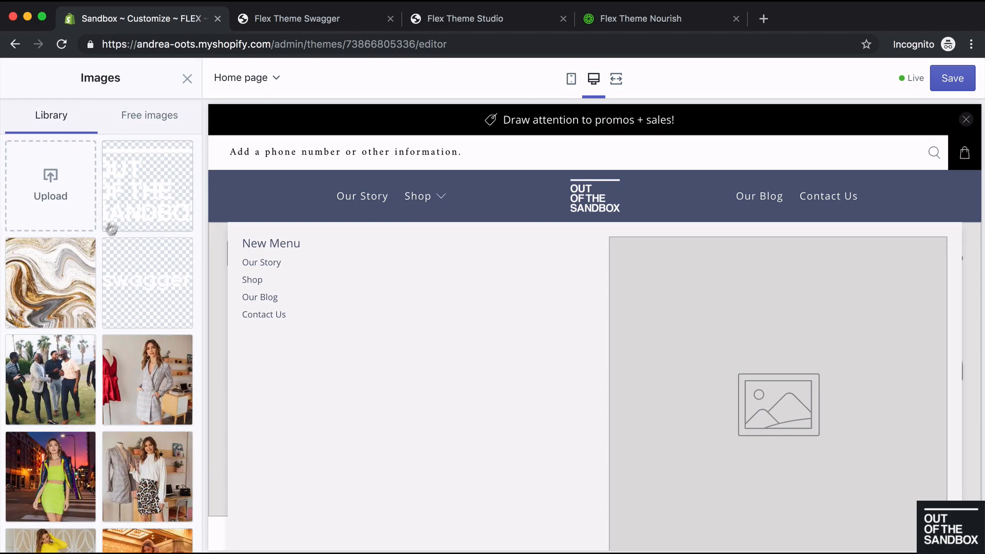
scroll(72, 294, "down", 4)
scroll(72, 294, "down", 4)
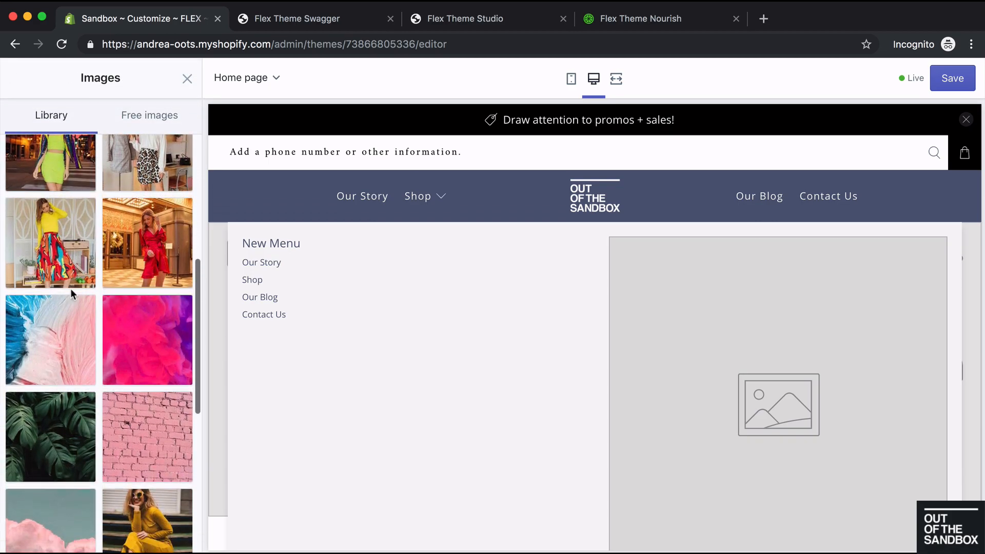
scroll(71, 290, "down", 2)
left_click(137, 416)
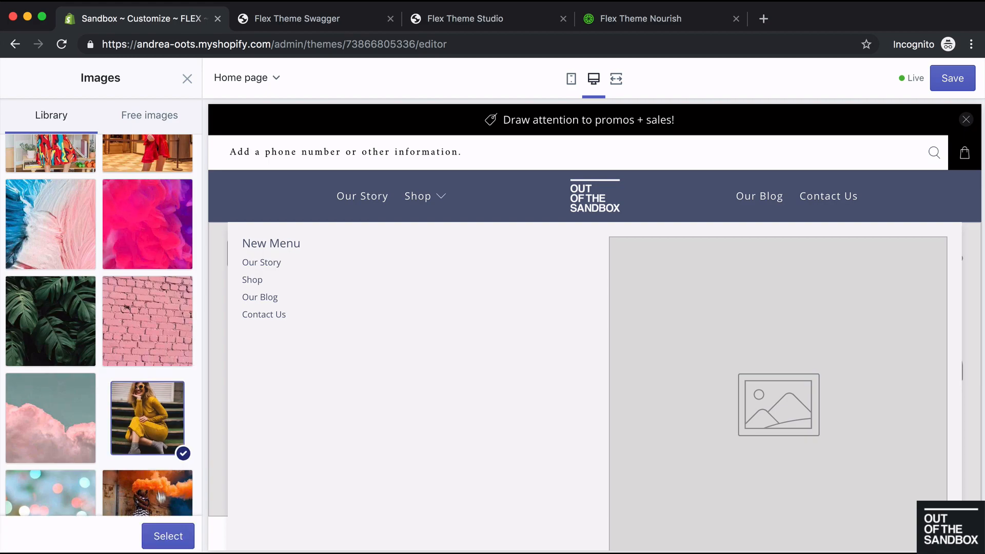
left_click(156, 535)
Step: Link the Image block's photo to the Dresses collection
scroll(145, 434, "down", 2)
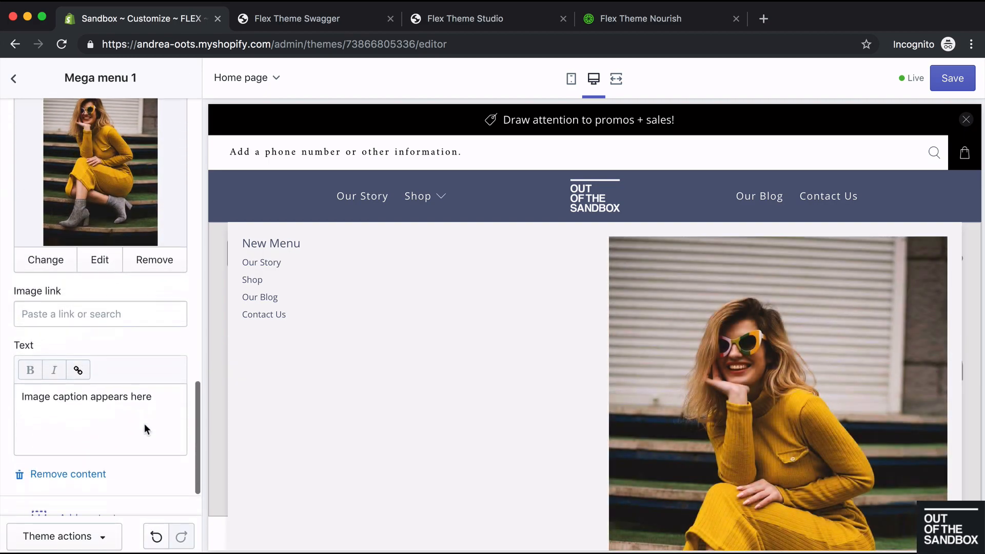
left_click(77, 320)
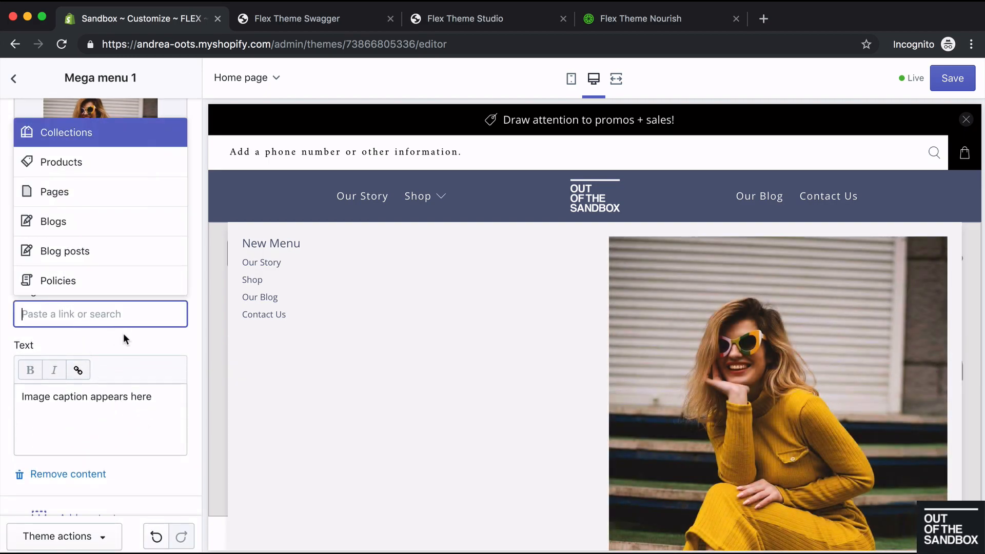
left_click(104, 168)
scroll(105, 174, "down", 10)
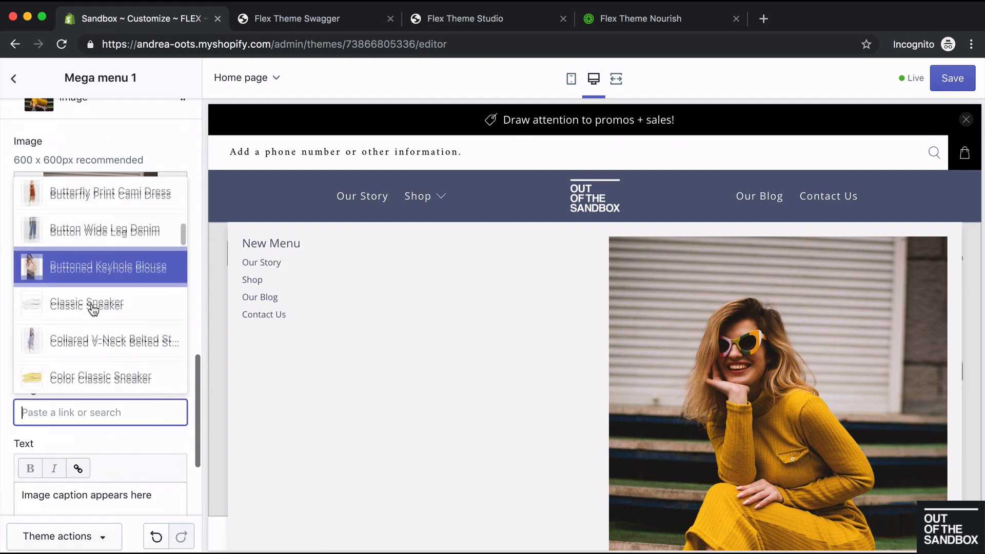
scroll(93, 308, "up", 5)
left_click(40, 191)
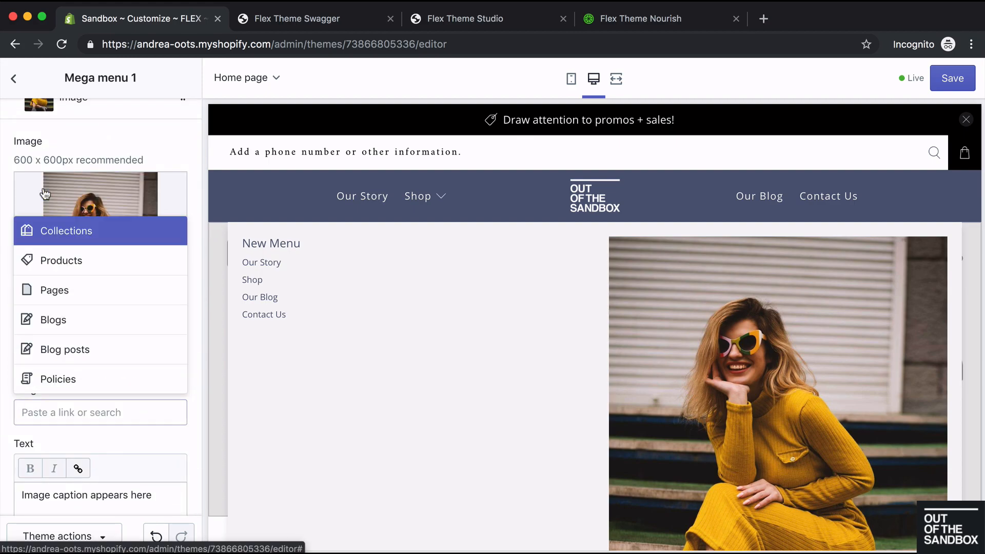
left_click(51, 229)
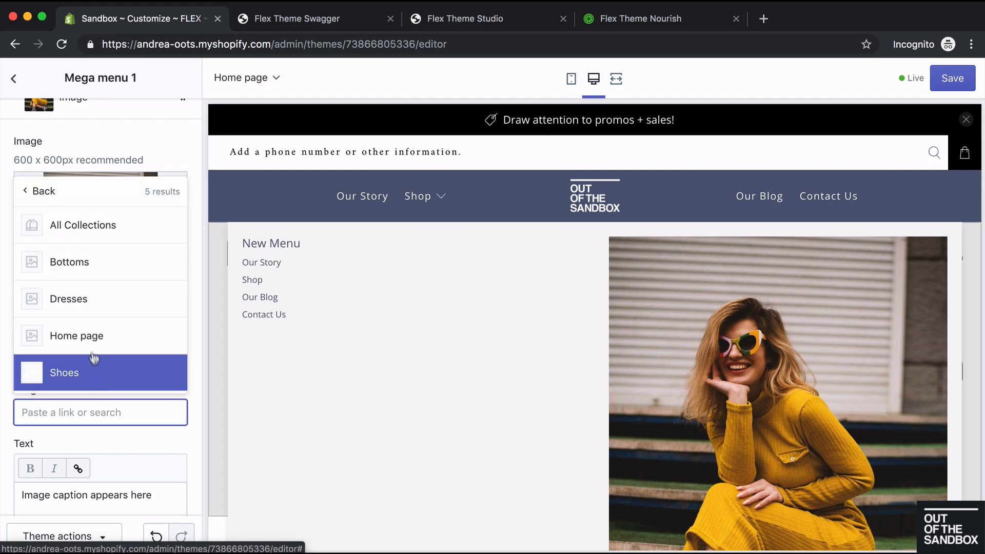
left_click(95, 320)
Step: Delete the placeholder caption text from the Image block
scroll(114, 452, "down", 3)
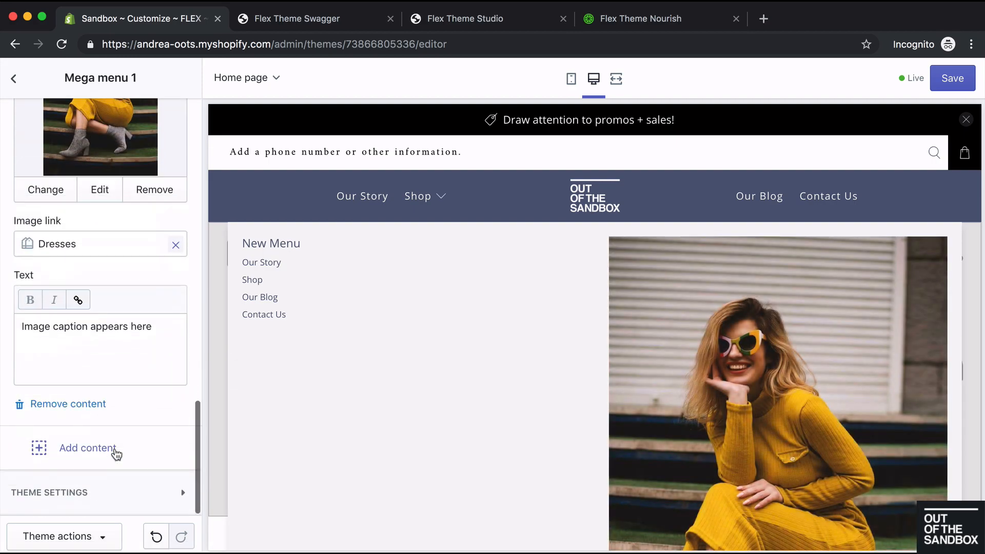
scroll(418, 442, "down", 5)
scroll(418, 443, "down", 1)
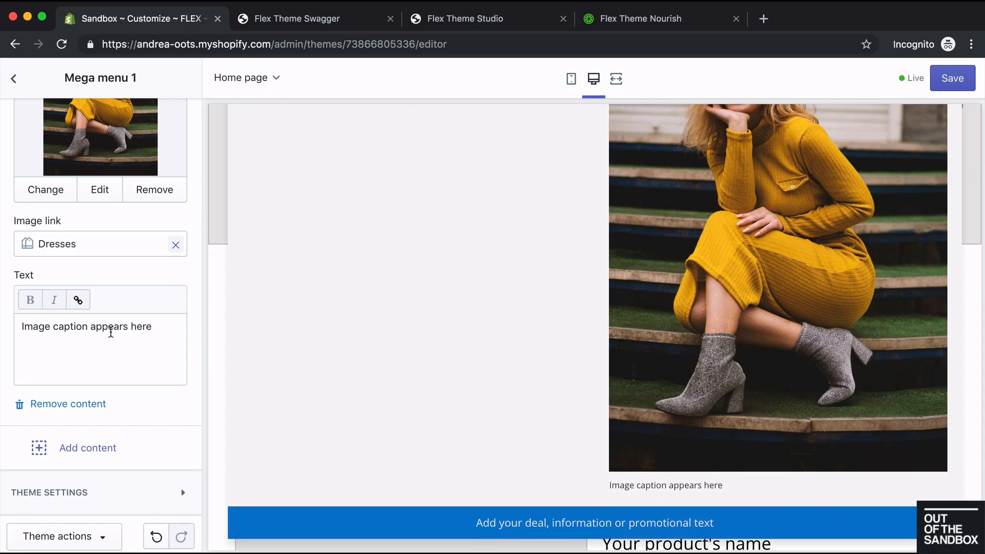
left_click_drag(153, 326, 8, 331)
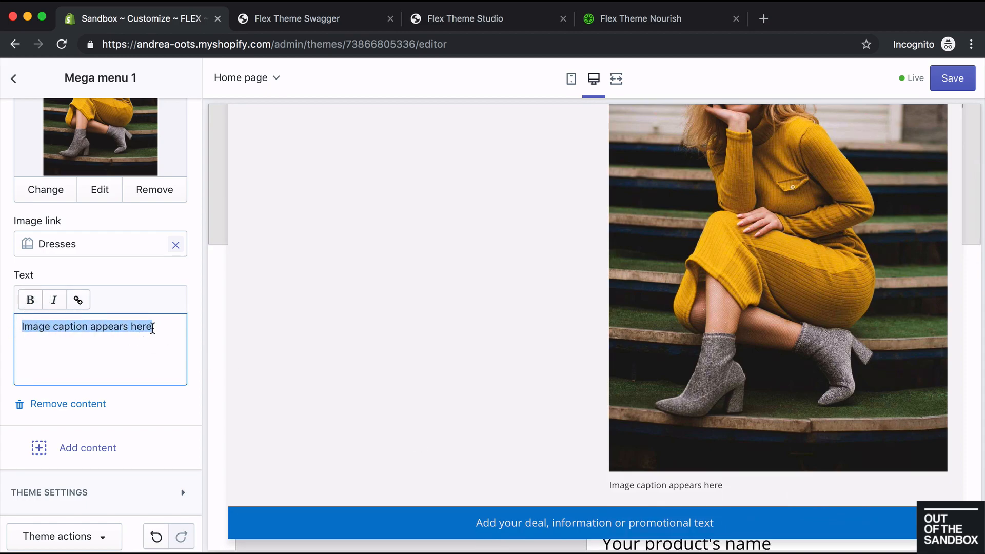
key("BackSpace")
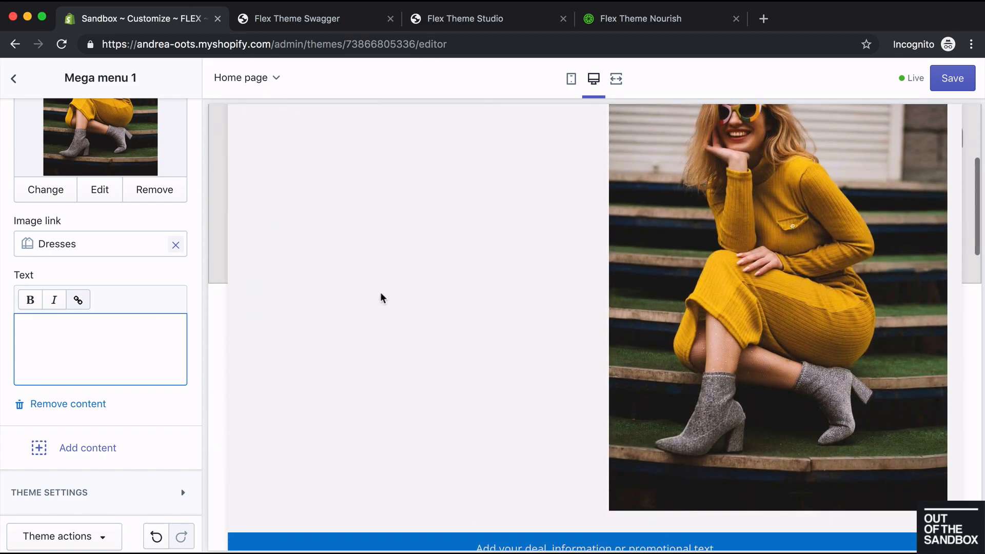
Step: Add a Featured product block to Mega menu 1 and assign the Buttoned Keyhole Blouse to it
left_click(66, 454)
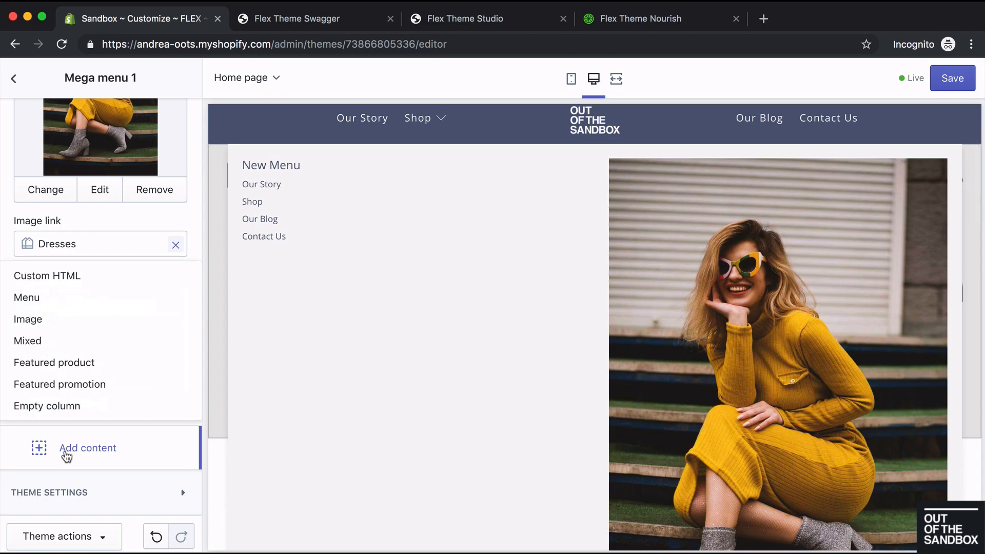
left_click(53, 363)
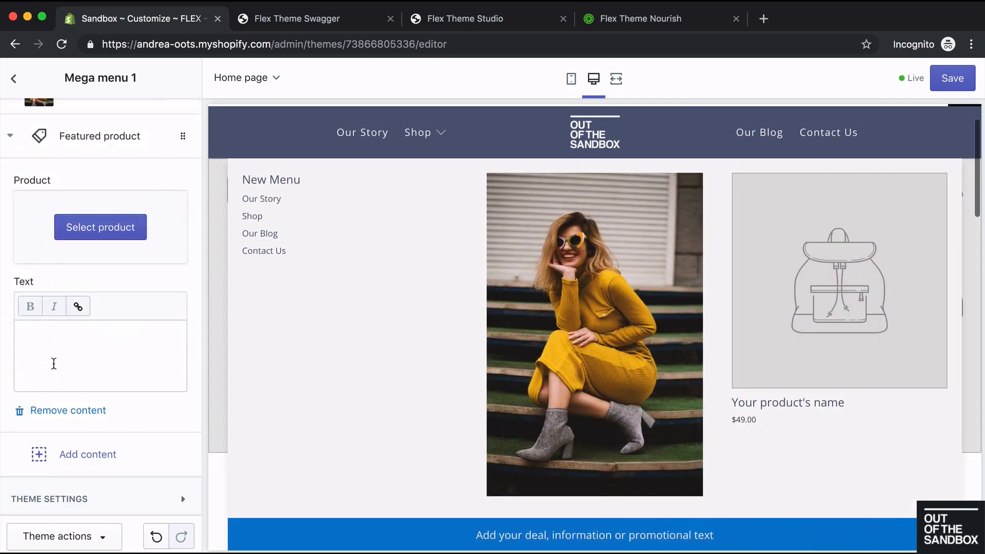
left_click(85, 235)
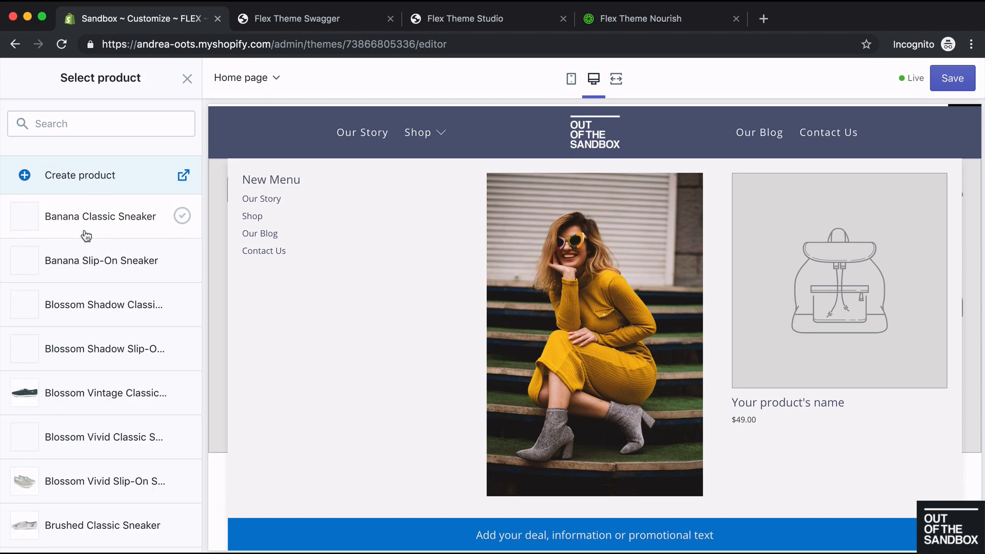
scroll(85, 235, "down", 5)
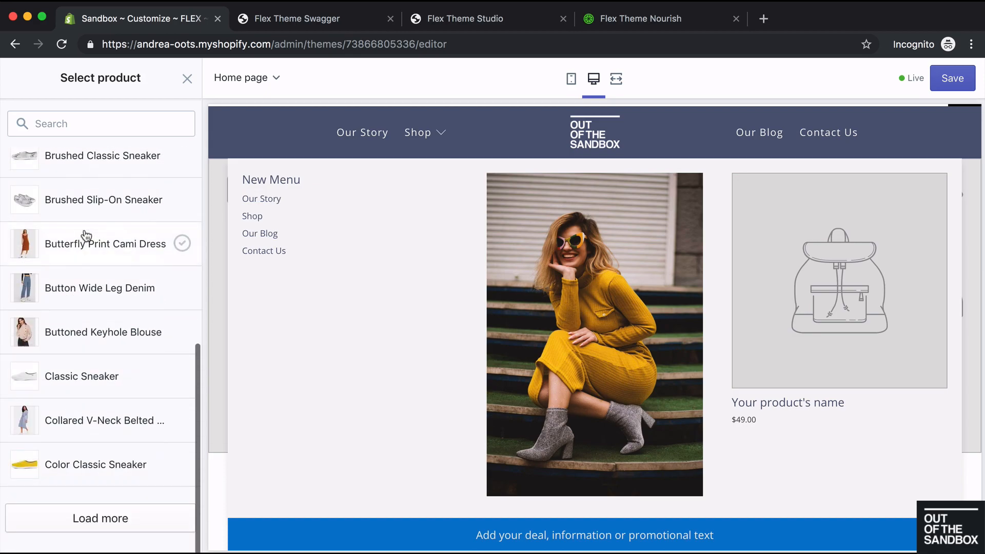
left_click(77, 347)
left_click(160, 535)
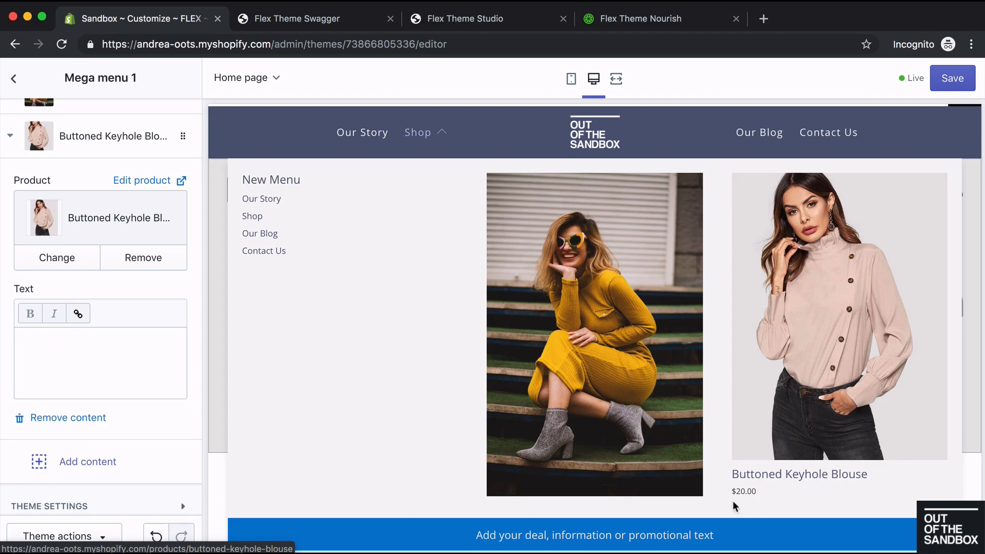
Step: Enter "Shop now!" as the featured product's text and make it bold
left_click(133, 348)
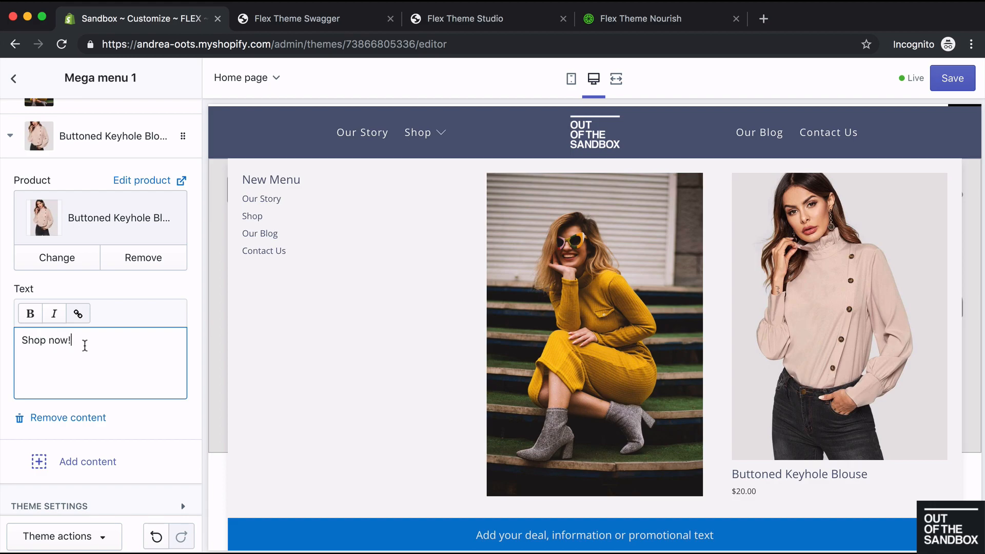
triple_click(45, 339)
left_click(73, 346)
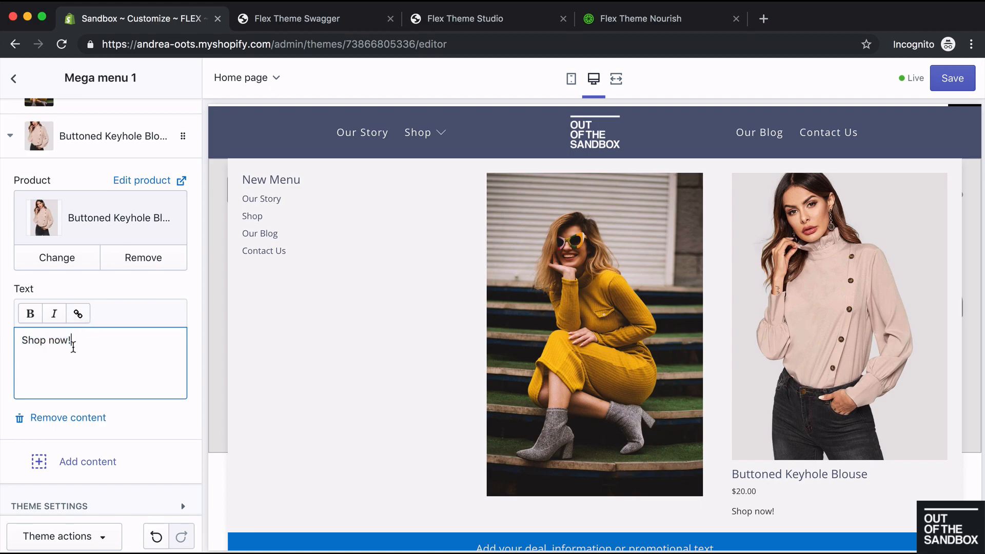
left_click_drag(99, 350, 22, 337)
left_click(28, 314)
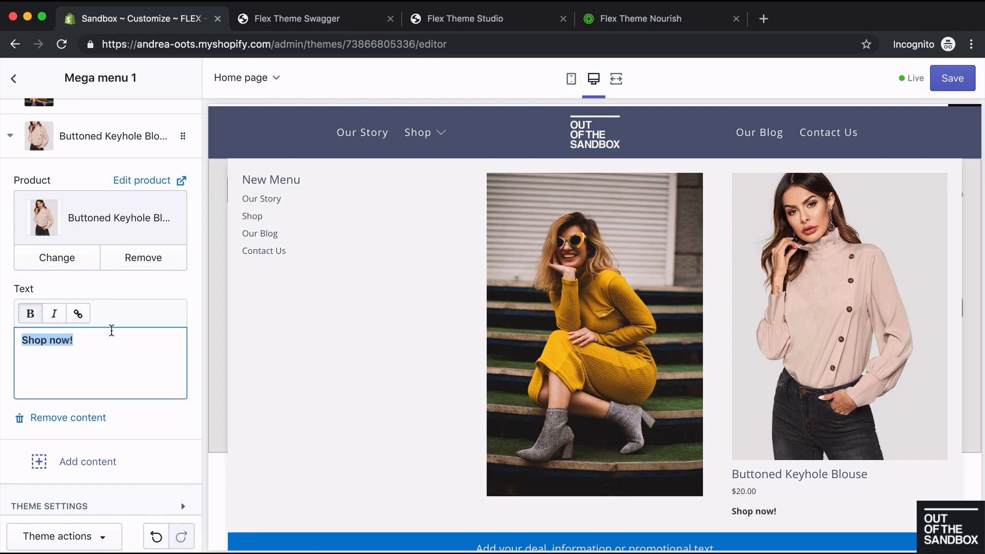
left_click(117, 354)
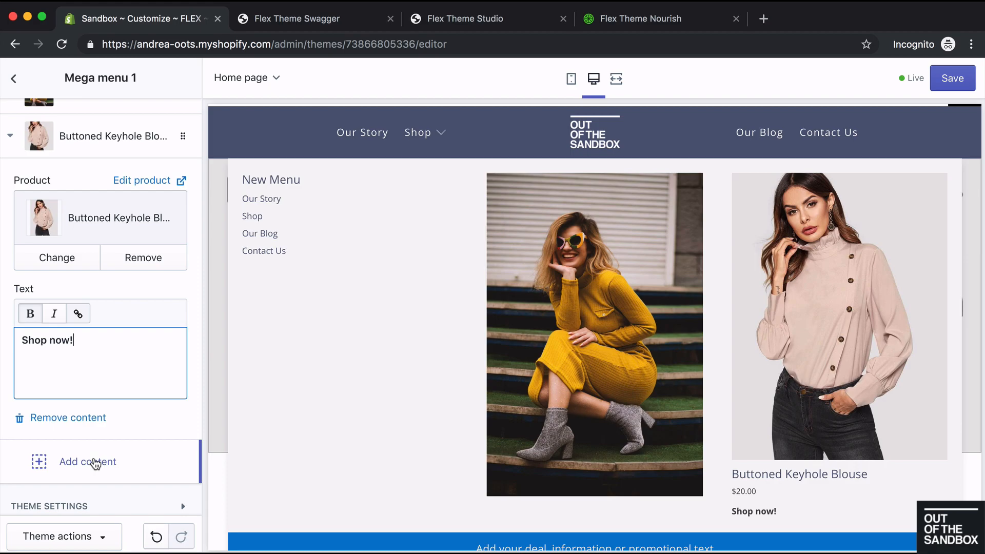
Step: Add a Featured promotion block to Mega menu 1 with the library image of blurred, colourful lights on a light blue background
left_click(94, 464)
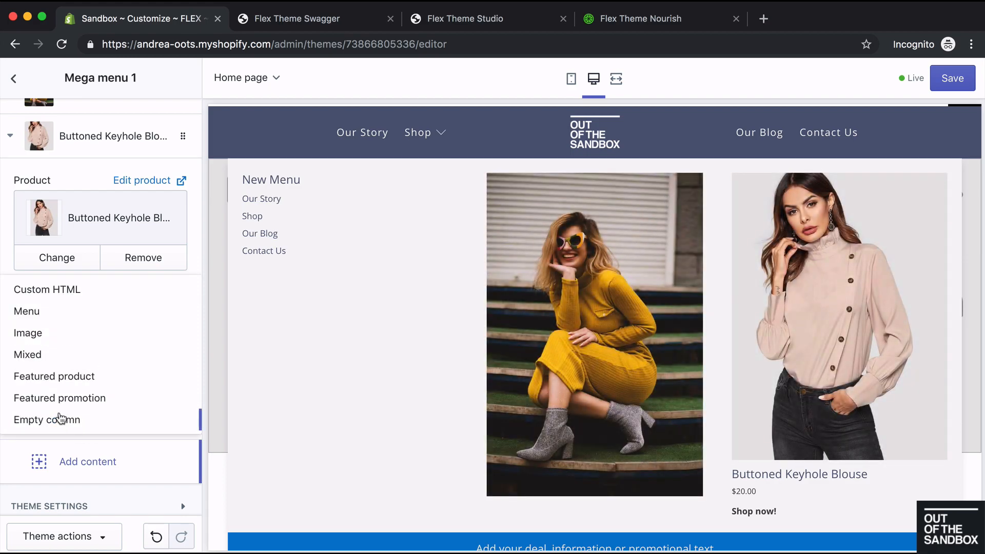
left_click(47, 400)
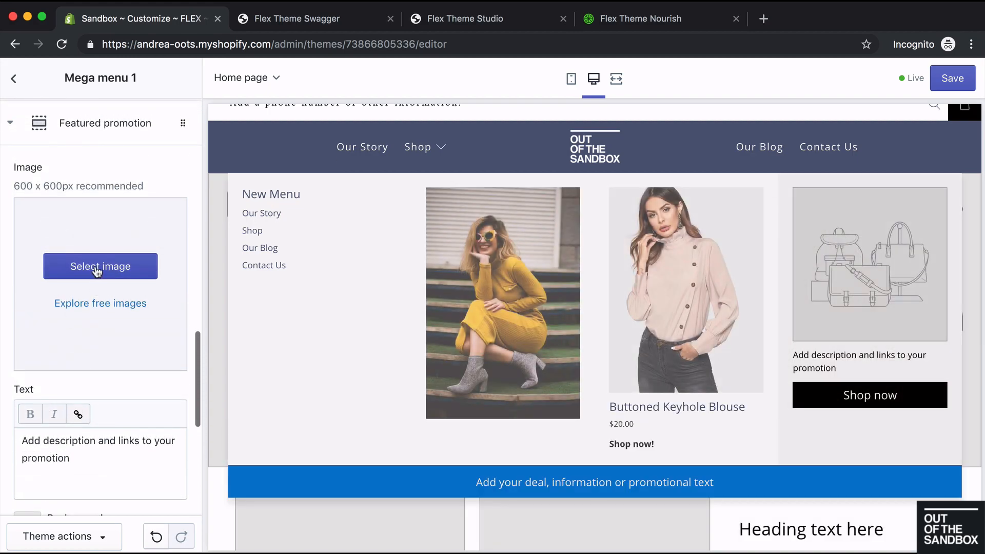
left_click(97, 266)
scroll(97, 272, "down", 7)
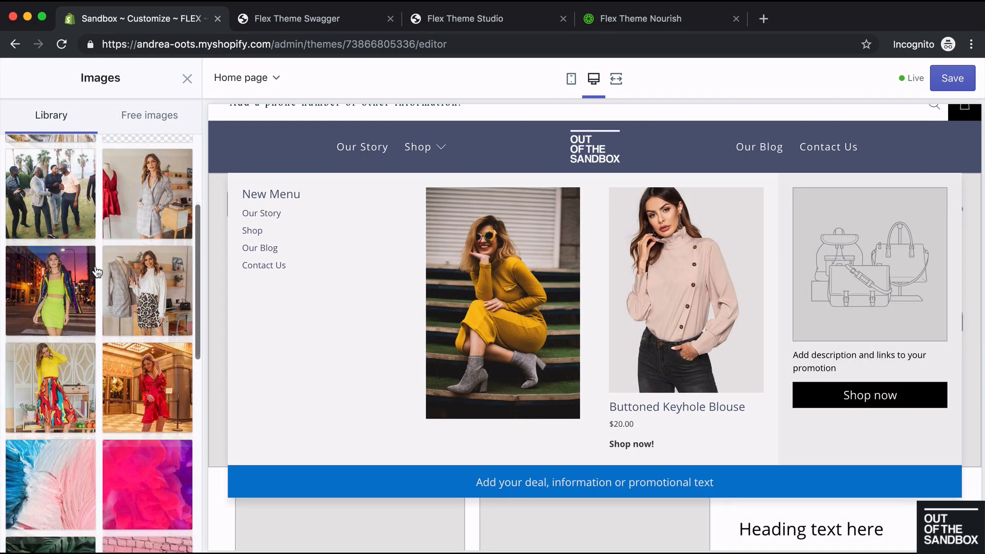
scroll(63, 294, "down", 3)
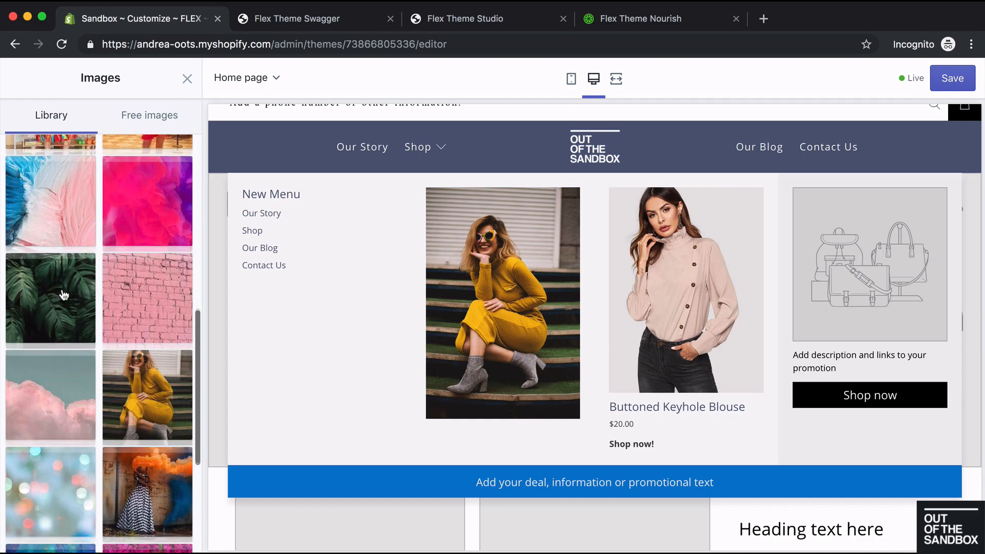
left_click(68, 449)
left_click(165, 534)
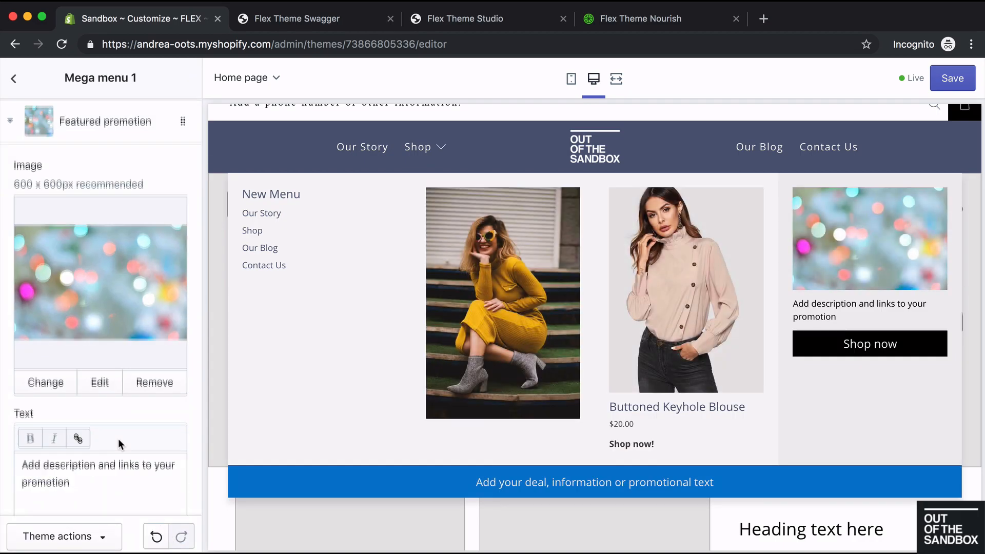
Step: Replace the Featured promotion block's placeholder description with "Summer sale!"
scroll(118, 439, "down", 4)
triple_click(69, 271)
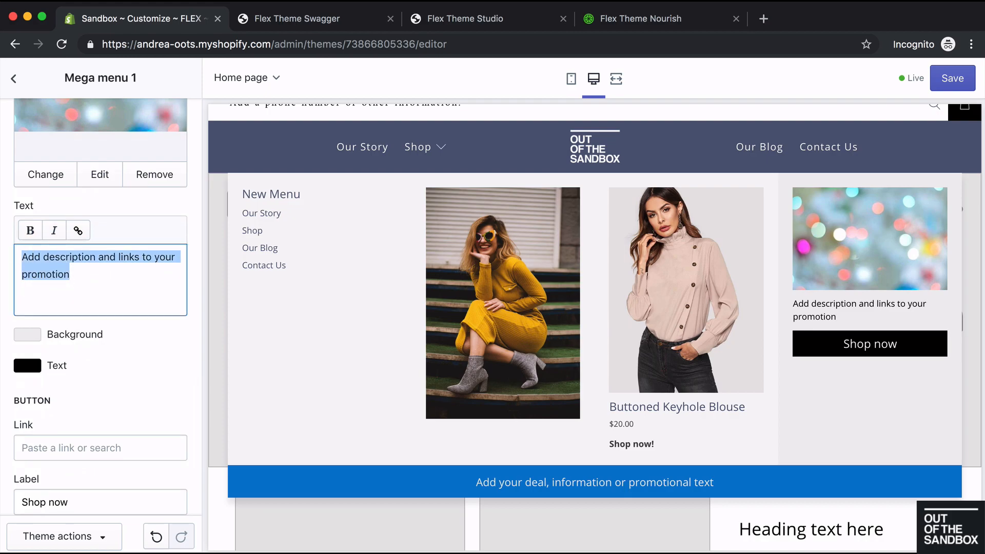
type("Summer sale!")
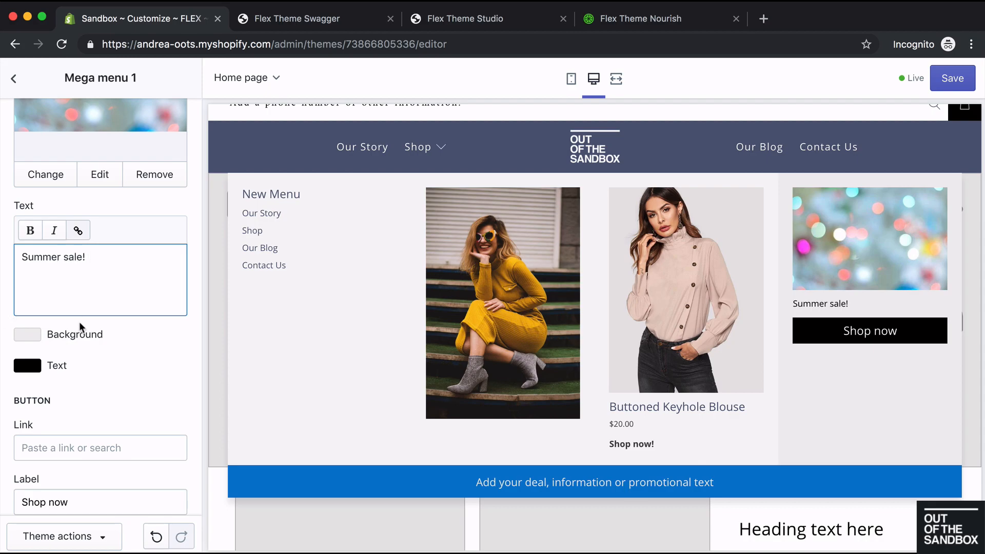
Step: Set the Featured promotion block's background colour to bright blue (#1DBCED)
scroll(77, 329, "down", 1)
left_click(28, 293)
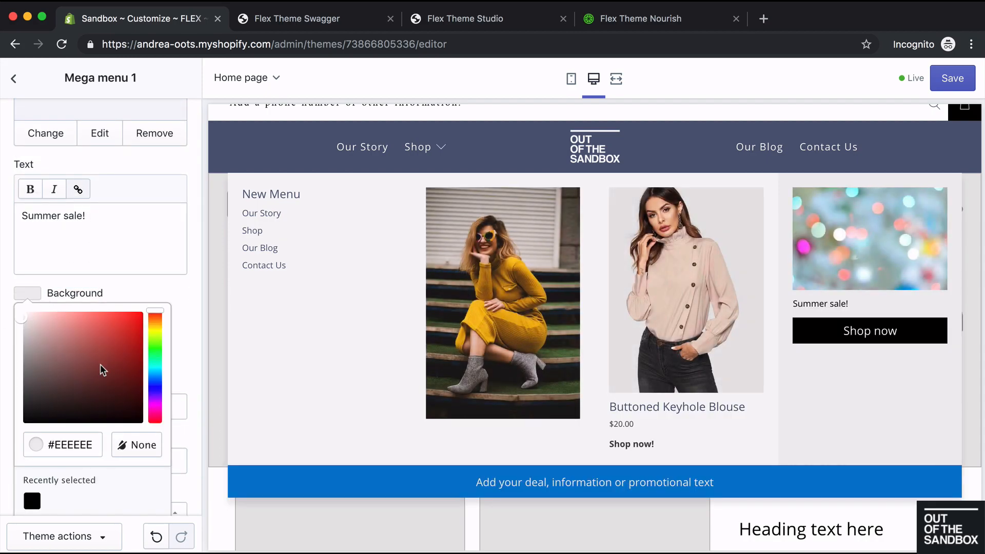
scroll(103, 369, "down", 1)
left_click(155, 327)
left_click(126, 275)
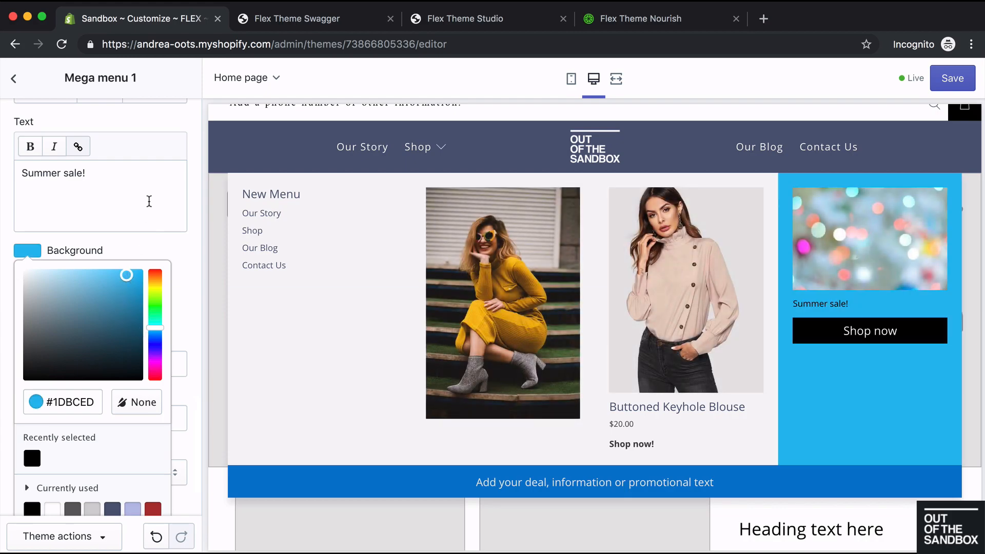
left_click(149, 201)
Step: Change the Featured promotion block's text colour to white
left_click(24, 286)
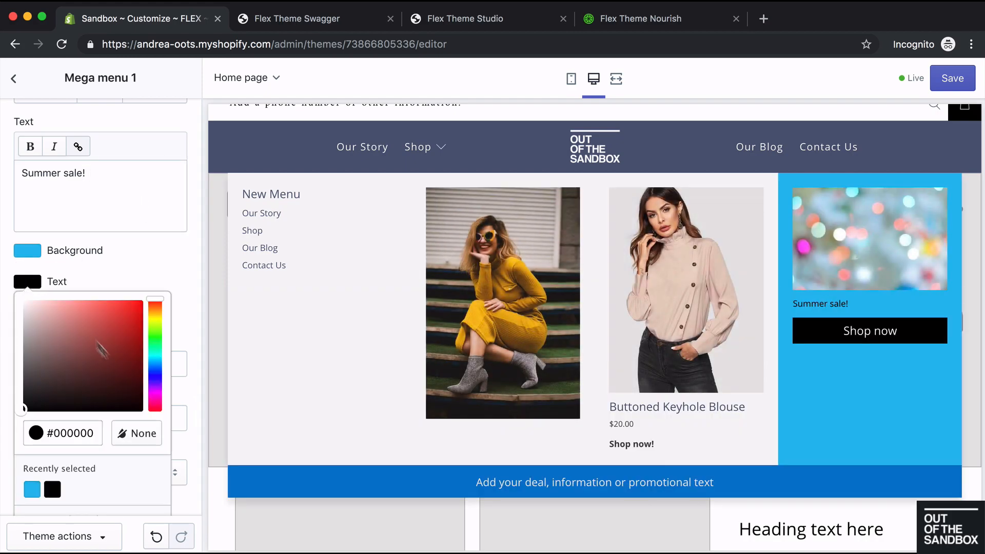
scroll(73, 402, "down", 2)
left_click(60, 463)
left_click(138, 120)
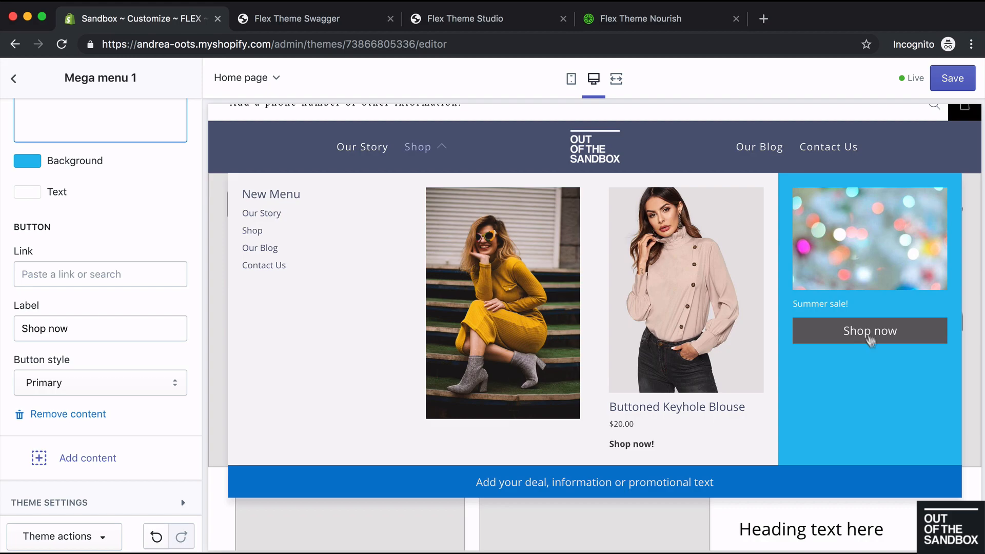
Step: Link the Featured promotion's button to the Shoes collection
left_click(66, 274)
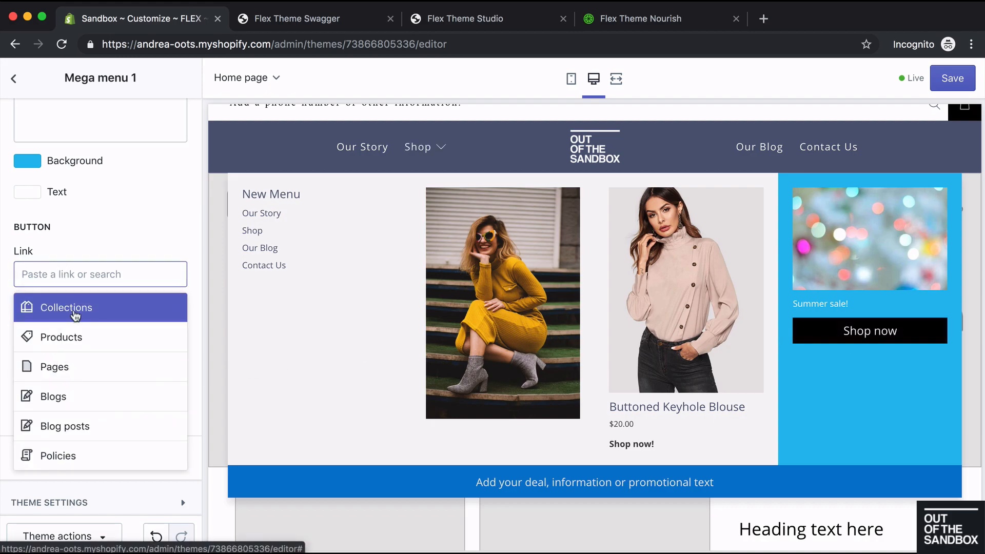
left_click(75, 314)
scroll(80, 395, "down", 1)
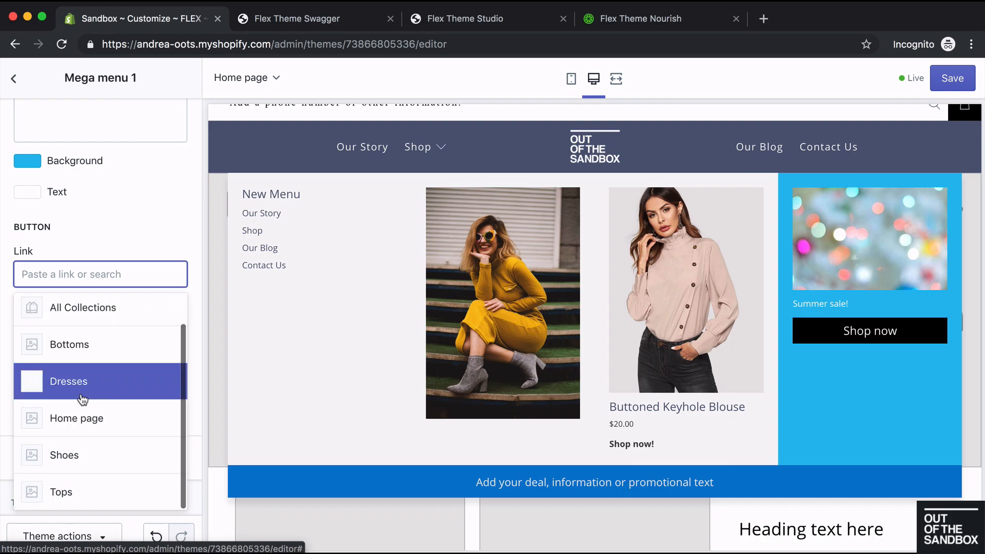
left_click(72, 464)
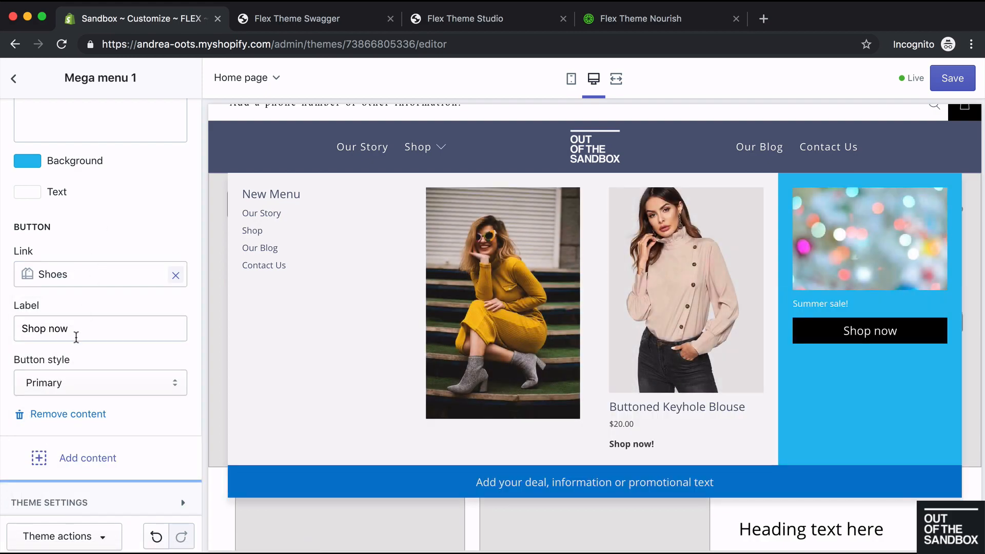
Step: Replace the Featured promotion button's label with "View collection"
left_click(75, 335)
key("super+a")
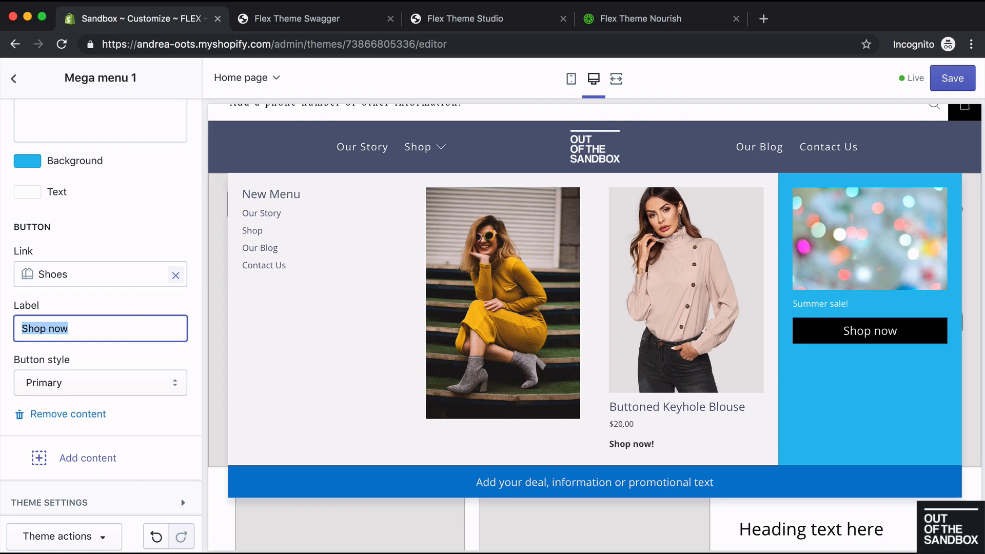
key("BackSpace")
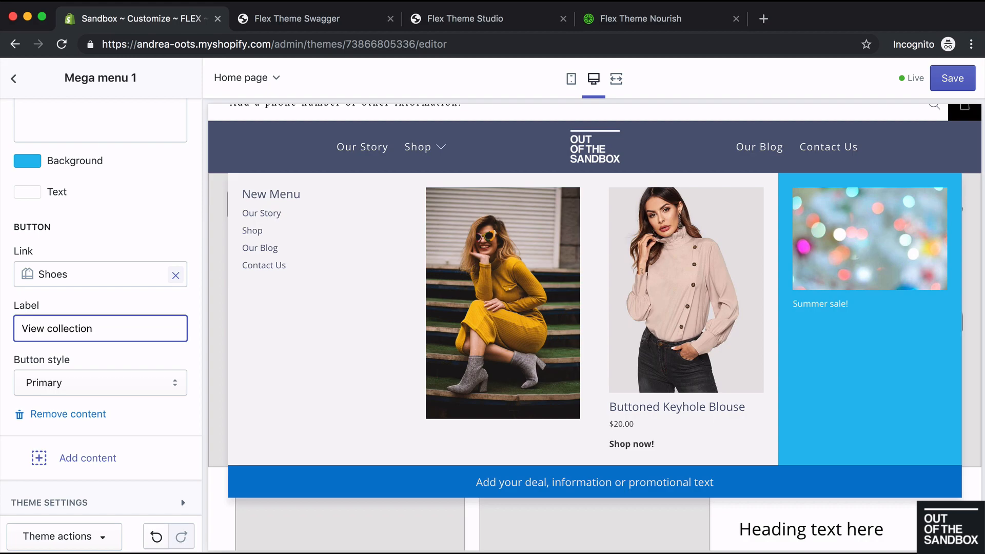
Step: Try the Secondary style on the Featured promotion's button and switch it back to Primary
left_click(54, 385)
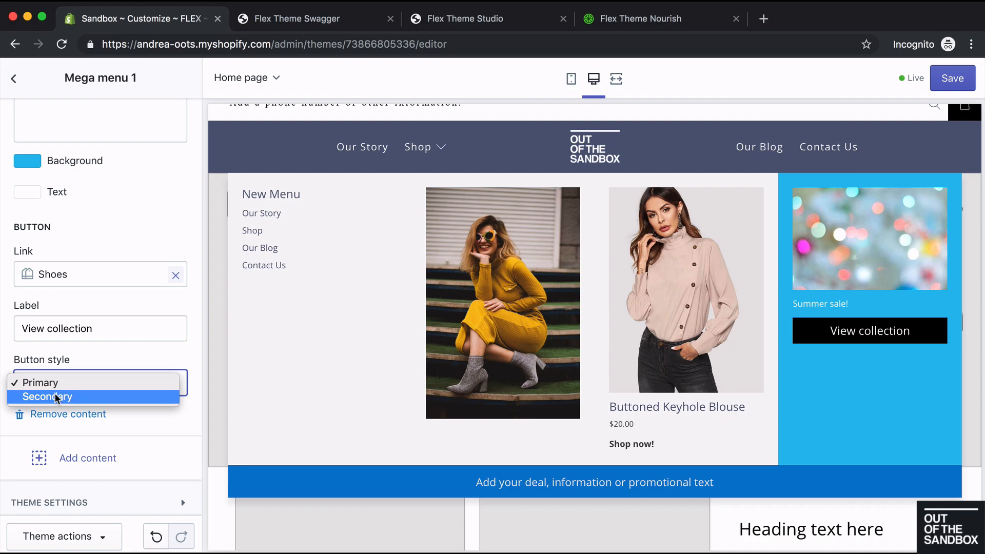
left_click(58, 398)
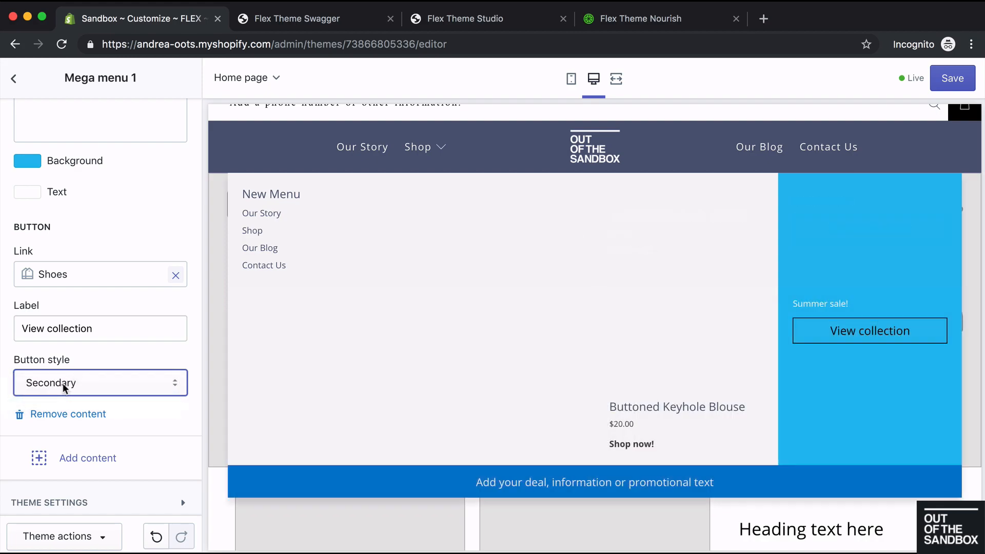
left_click(64, 383)
left_click(41, 370)
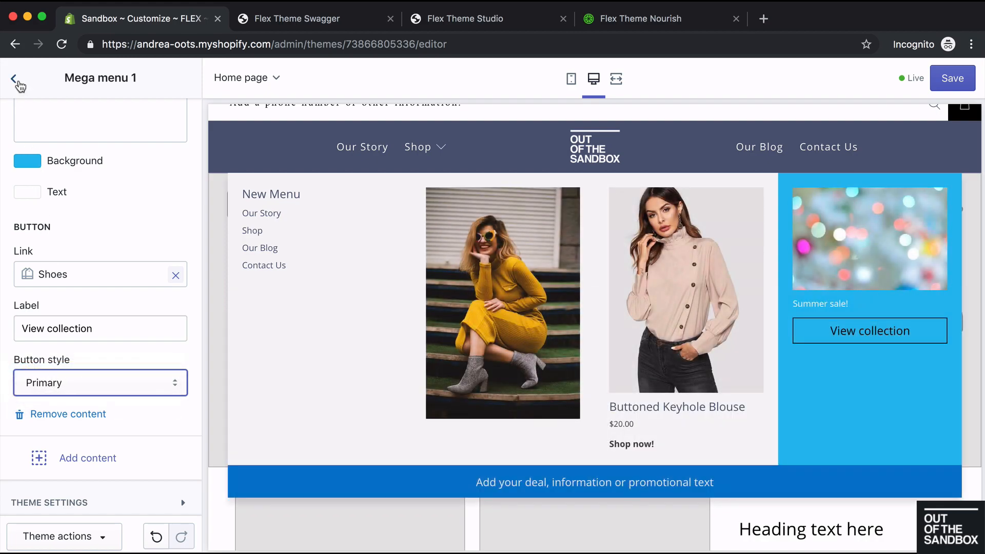
Step: Examine the primary and secondary button styling options in the theme-wide Buttons settings
left_click(14, 79)
left_click(135, 121)
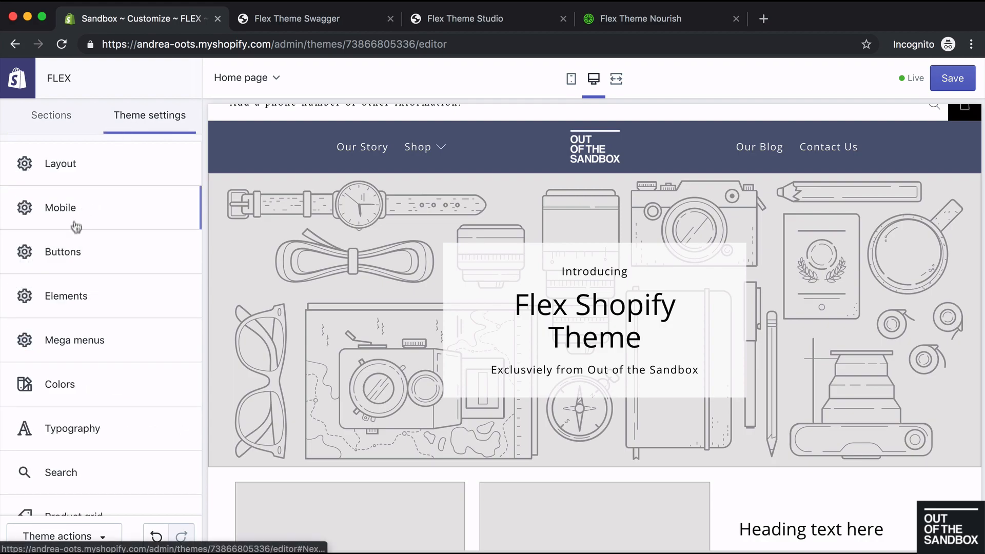
left_click(74, 250)
scroll(74, 248, "down", 8)
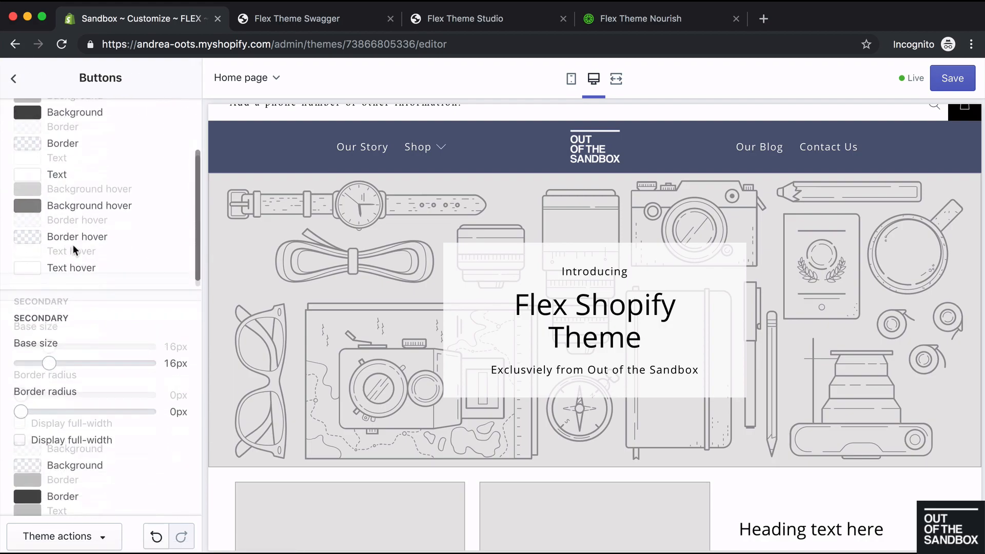
scroll(74, 251, "up", 8)
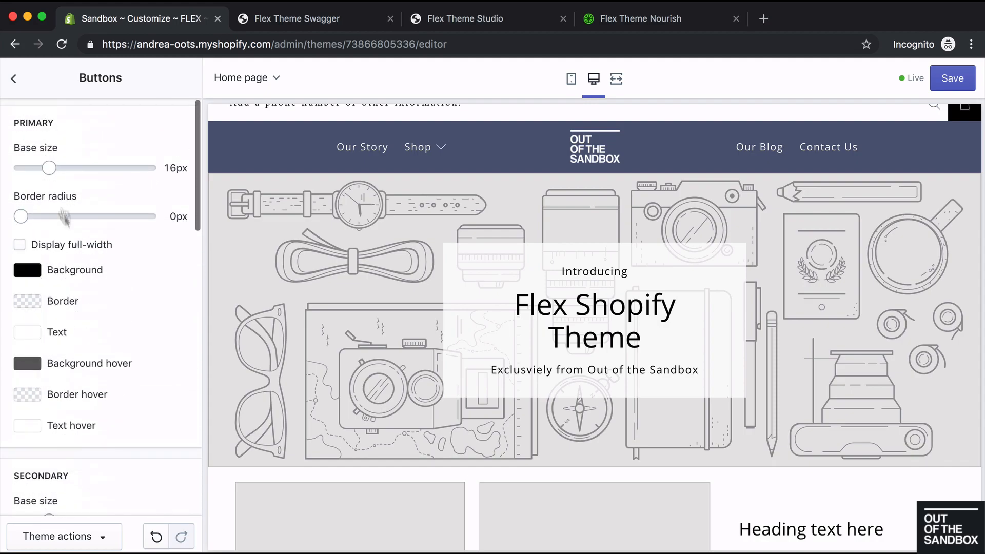
Step: Return to the Mega menu 1 section and add an Empty column block after the Featured promotion
left_click(14, 79)
left_click(54, 116)
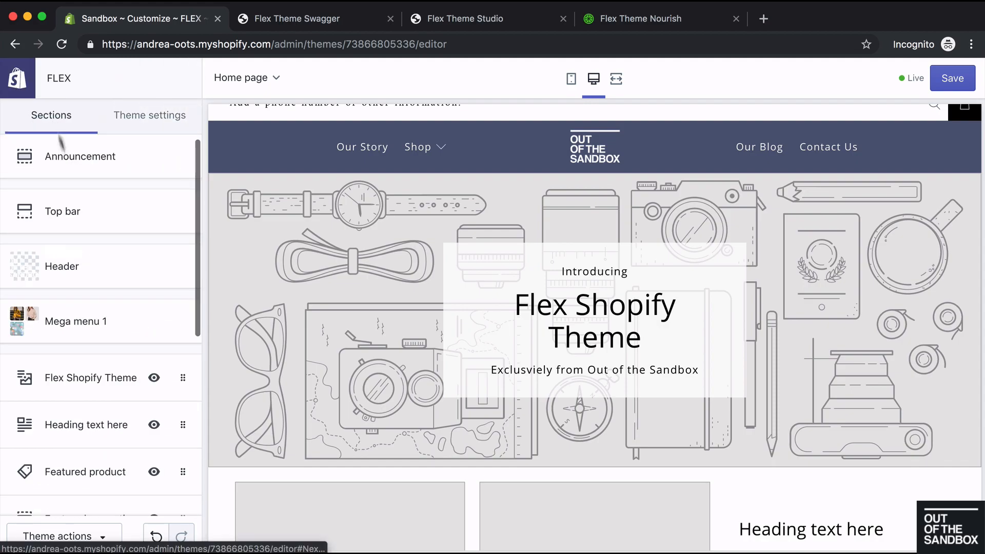
left_click(74, 319)
scroll(75, 320, "down", 5)
scroll(73, 318, "down", 8)
left_click(100, 407)
scroll(105, 409, "down", 5)
scroll(105, 410, "down", 8)
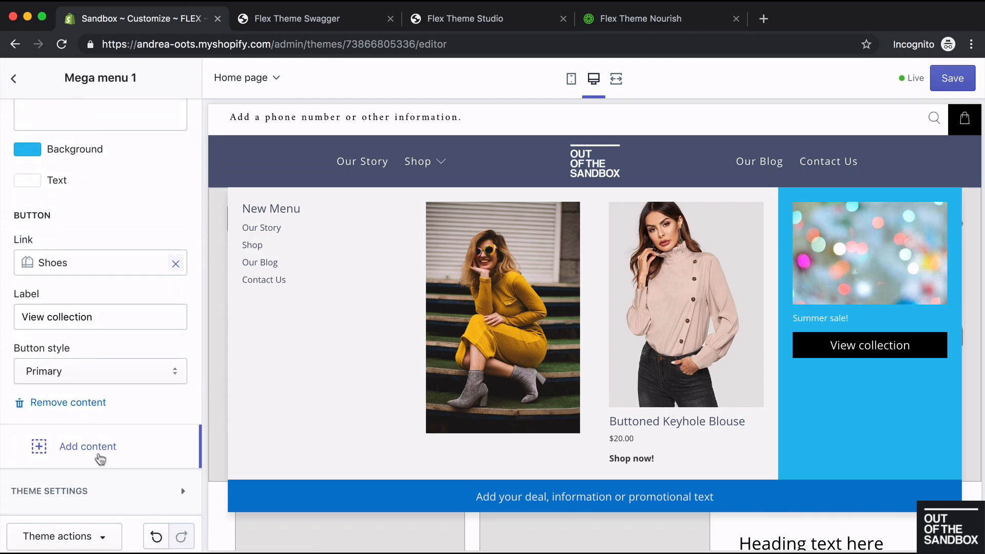
left_click(95, 449)
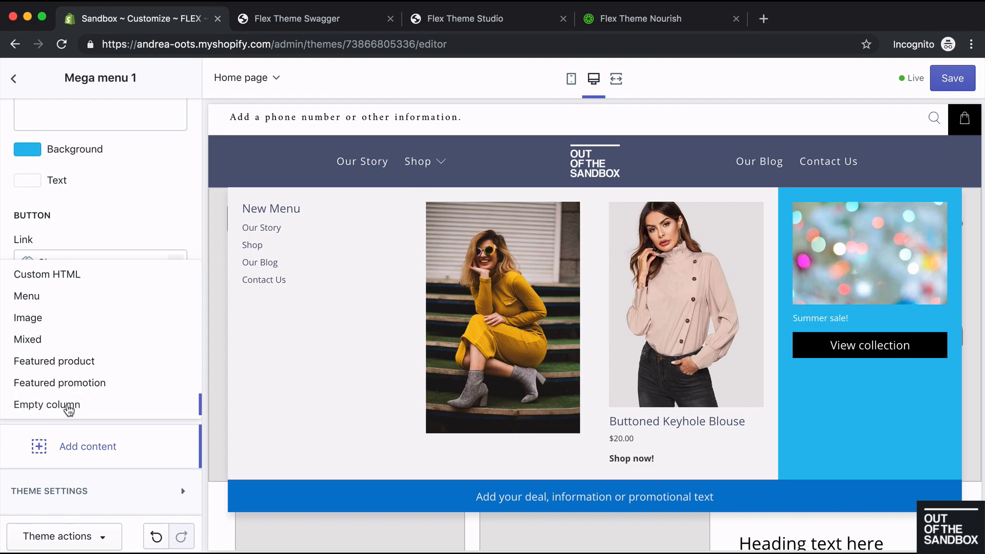
left_click(48, 405)
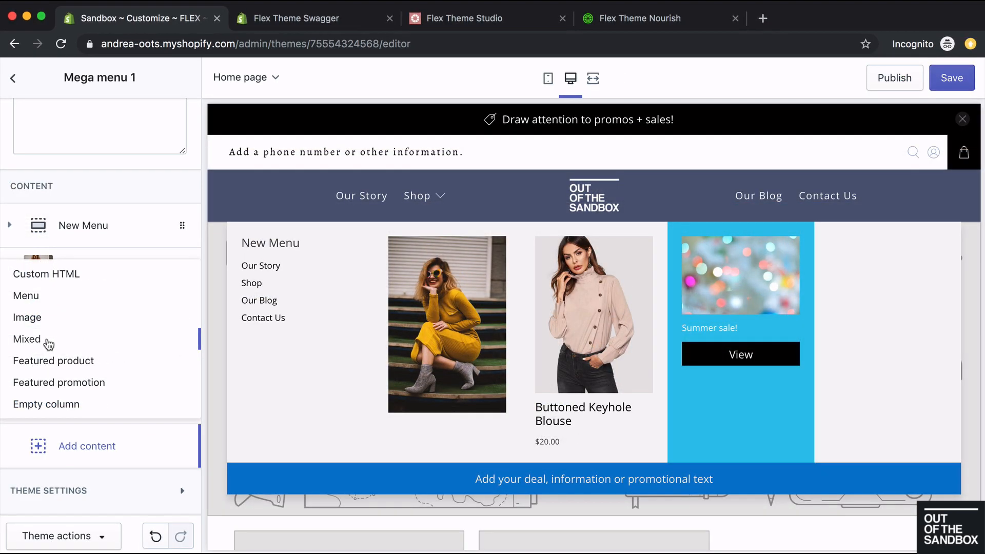
Step: Add a Mixed content block to Mega menu 1 after the Empty column
left_click(49, 343)
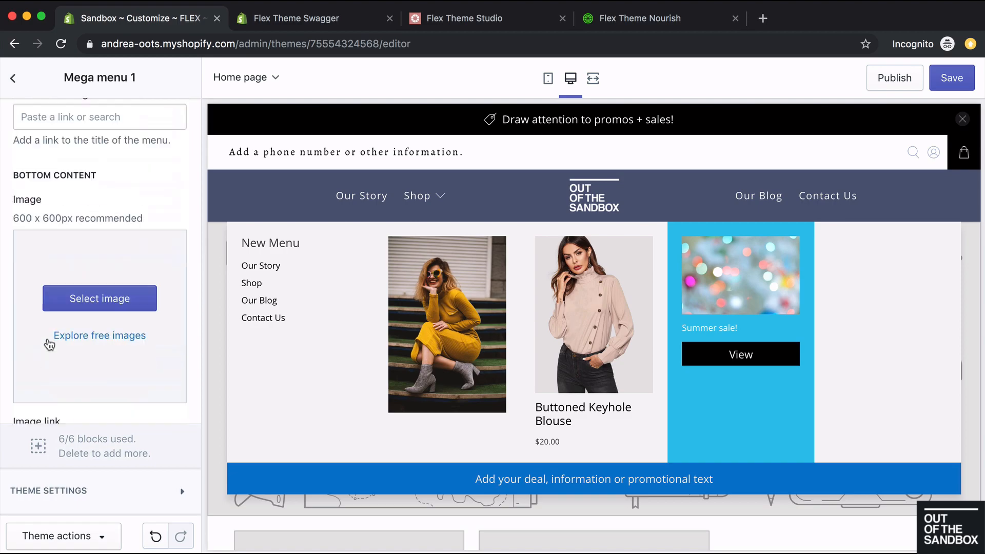
scroll(48, 338, "up", 10)
scroll(48, 339, "up", 15)
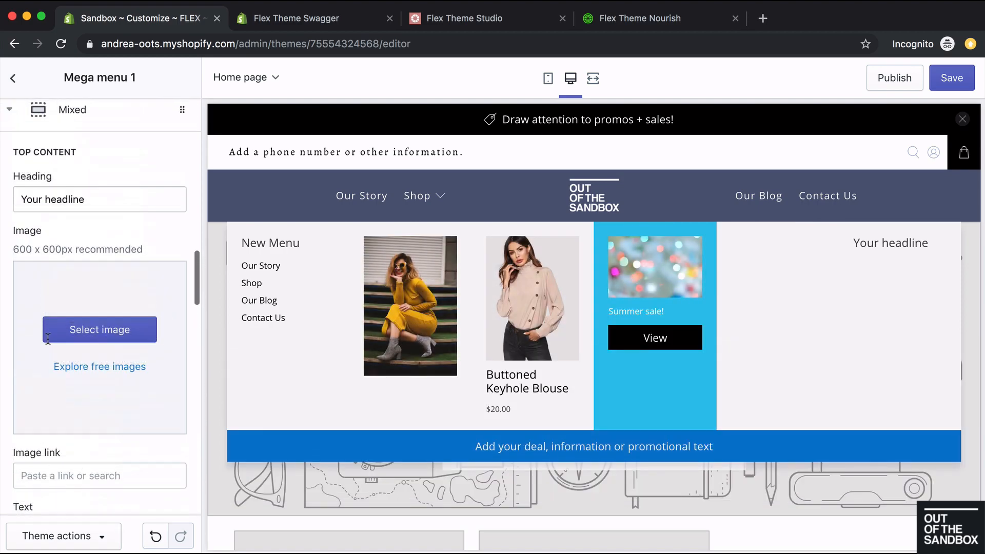
Step: Examine the Mixed block's top content and navigation settings, including its image, text and menu options
scroll(49, 339, "down", 1)
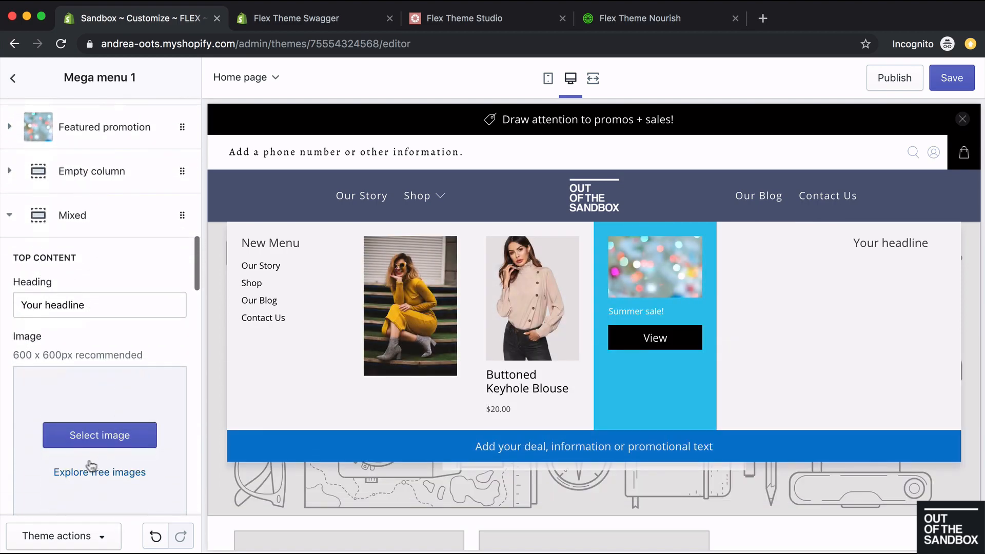
scroll(84, 457, "down", 3)
scroll(84, 457, "down", 4)
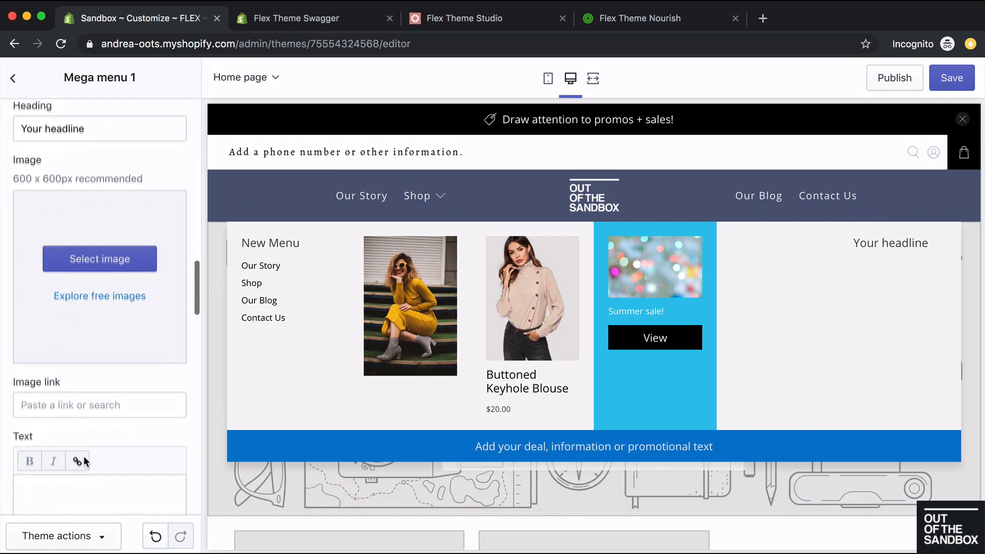
scroll(84, 456, "down", 4)
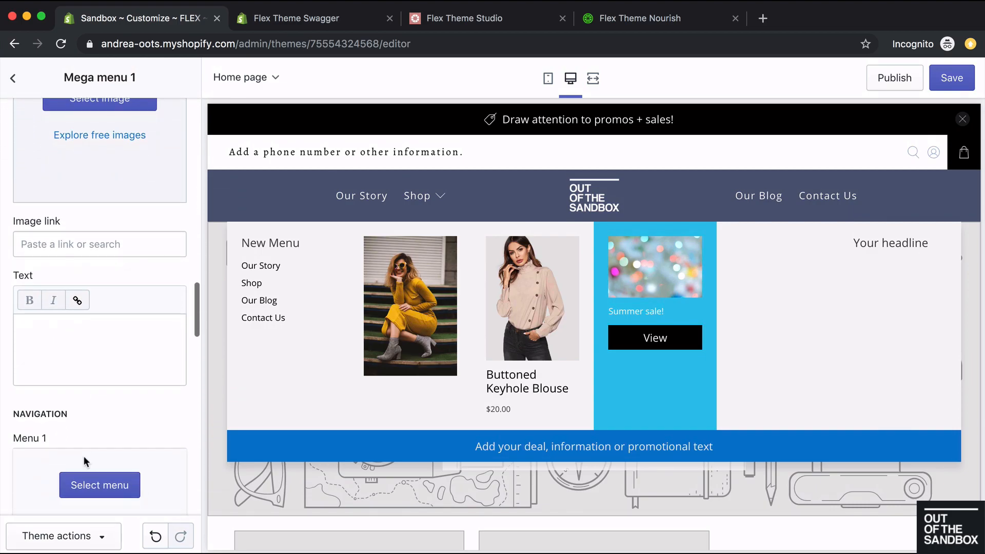
scroll(84, 457, "down", 5)
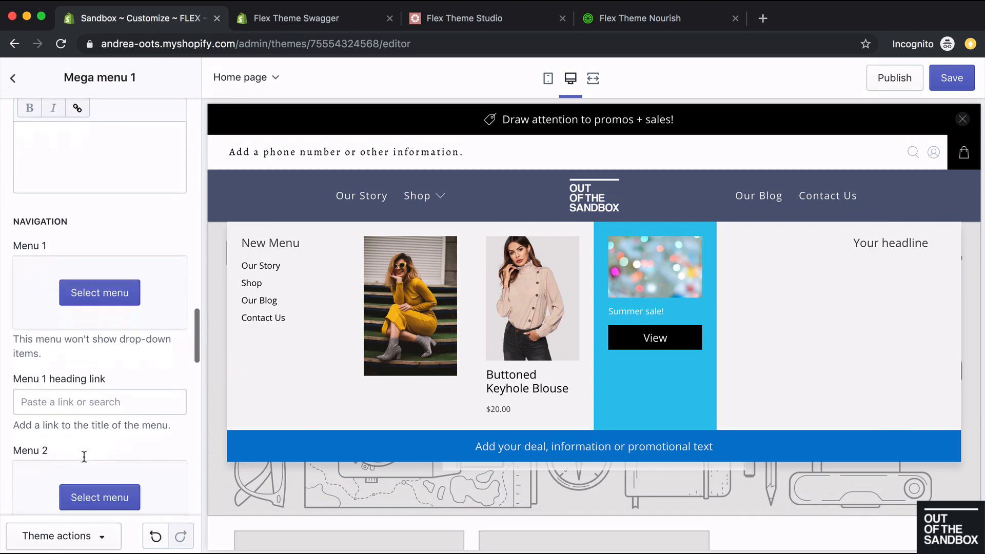
scroll(84, 456, "down", 4)
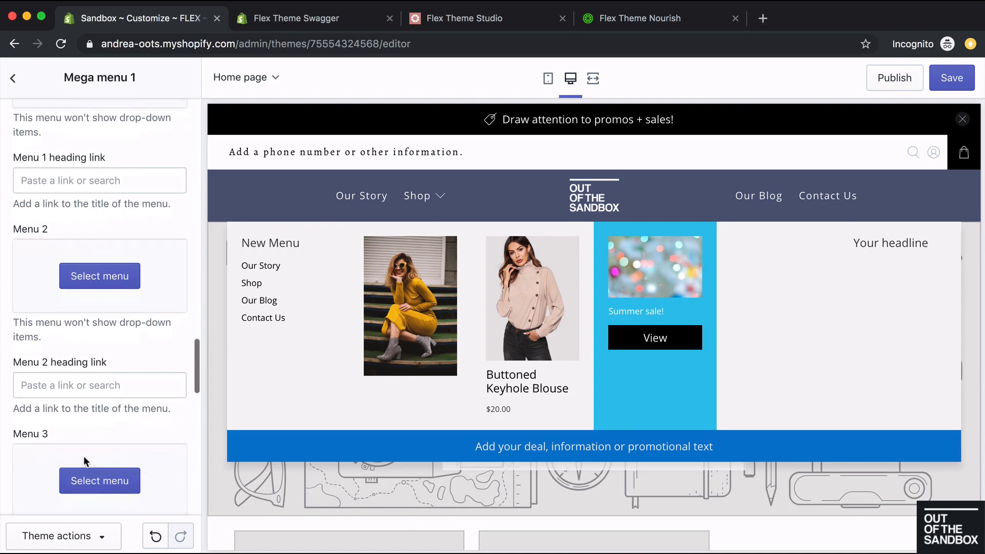
scroll(84, 456, "up", 20)
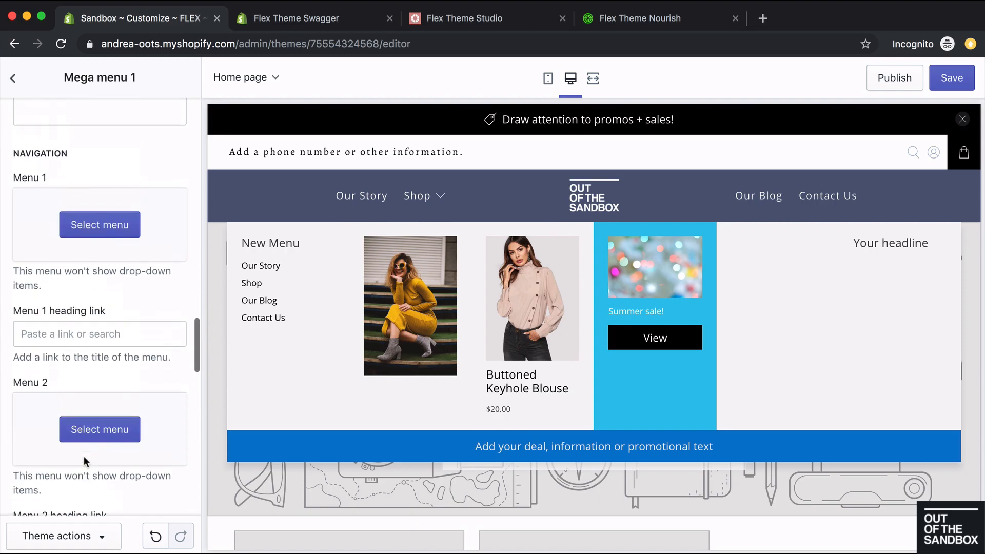
scroll(84, 456, "down", 3)
scroll(85, 463, "down", 2)
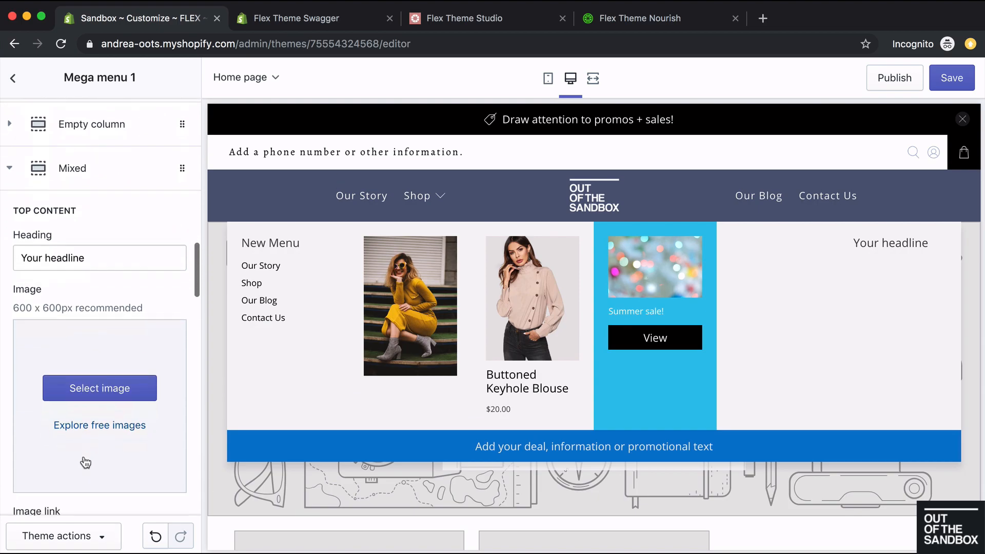
Step: Set the Mixed block's heading to "Now in the shop!" and its top image to the library photo of the woman in a leopard-print skirt
left_click(114, 228)
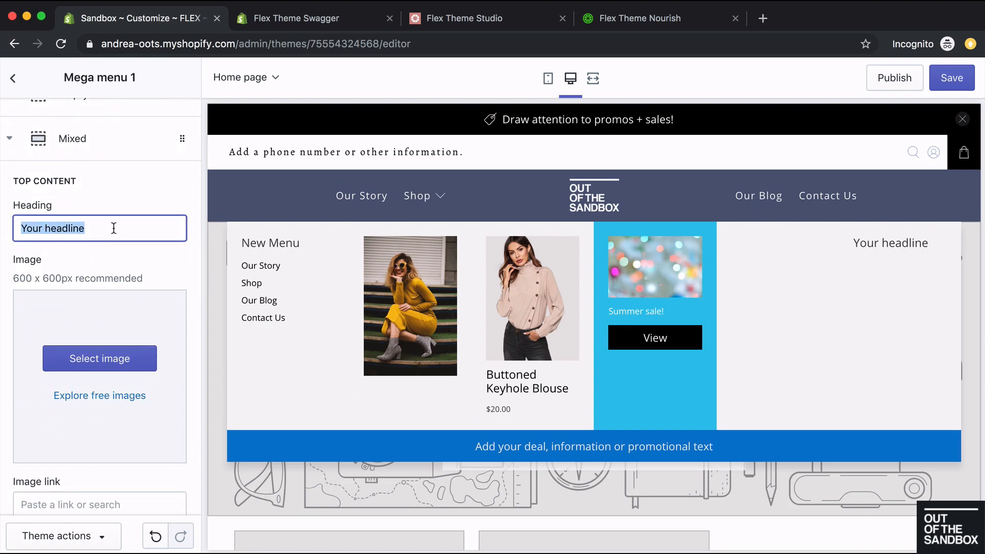
type("Now in the shop!")
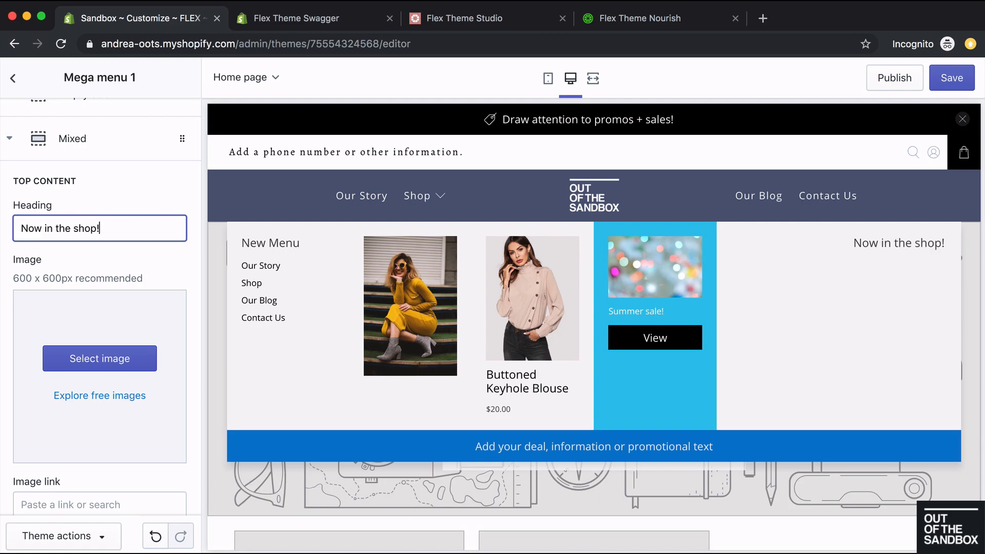
left_click(115, 359)
left_click(163, 210)
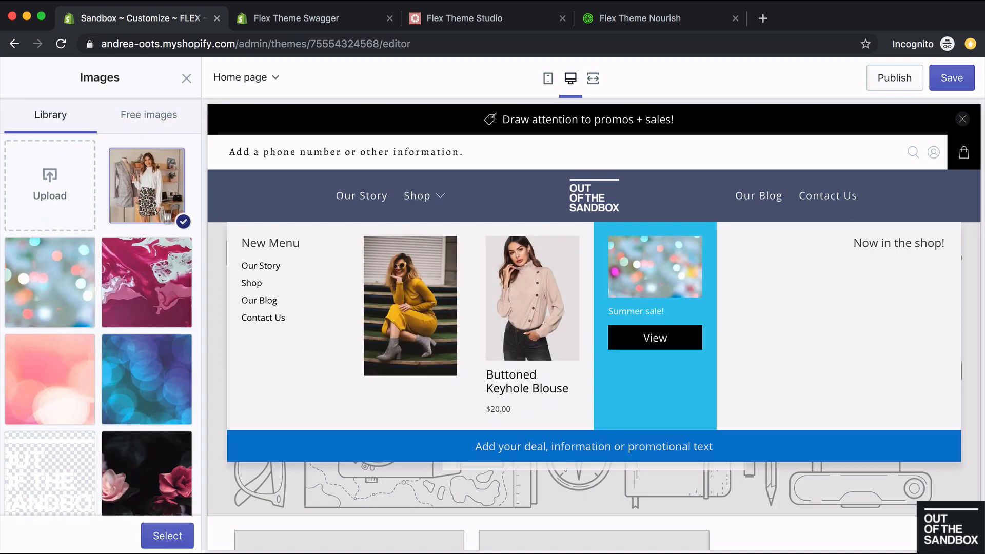
left_click(166, 536)
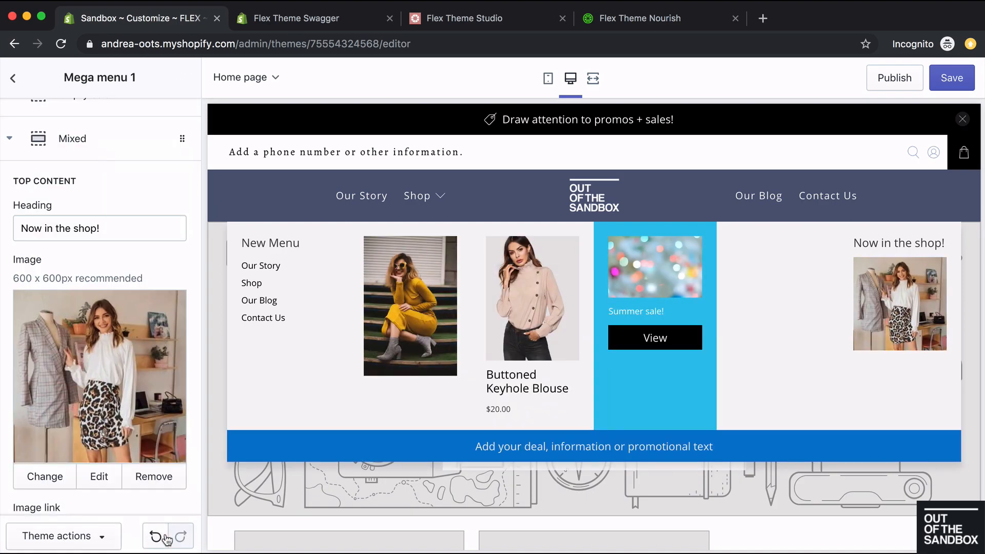
Step: Link the Mixed block's top image to the Dresses collection
scroll(153, 488, "down", 3)
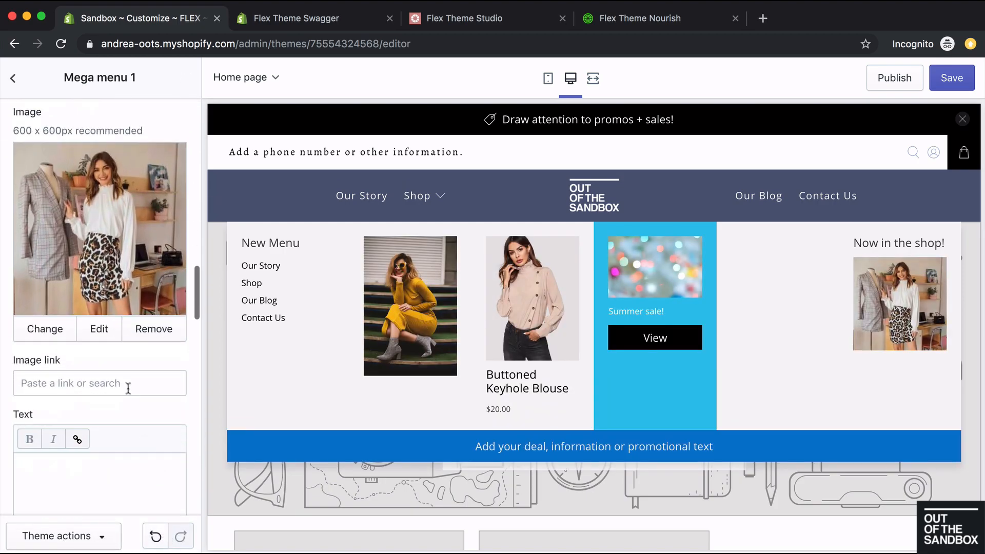
left_click(126, 384)
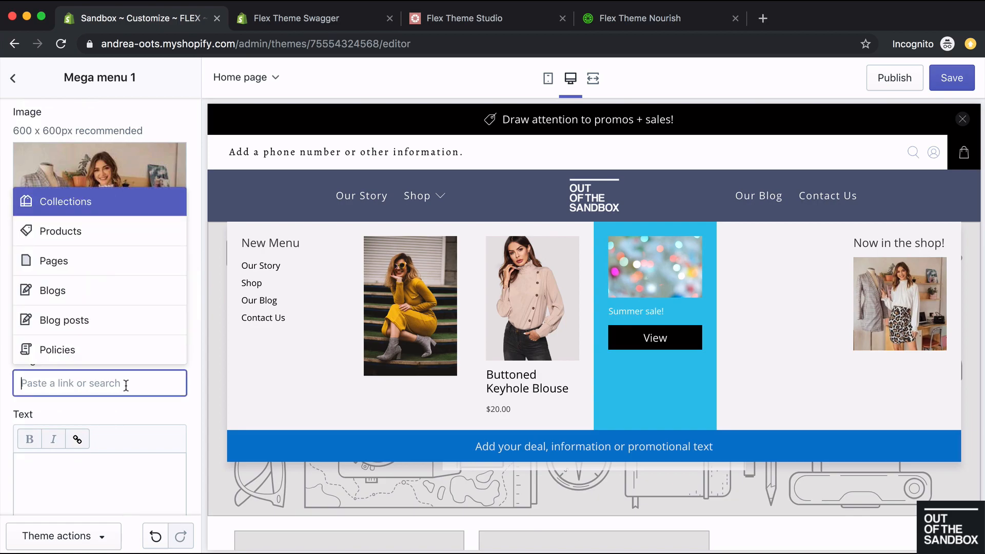
left_click(61, 215)
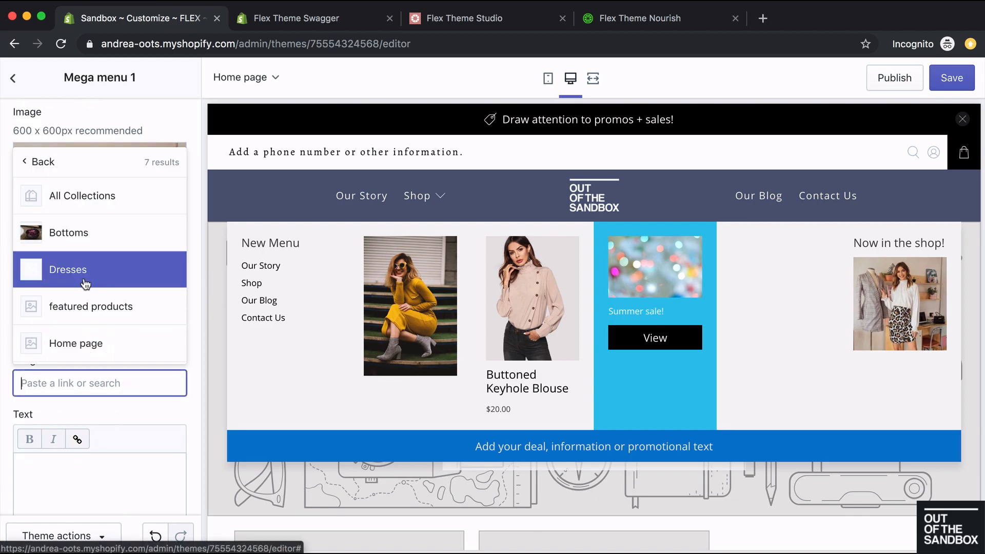
left_click(85, 284)
scroll(93, 393, "down", 1)
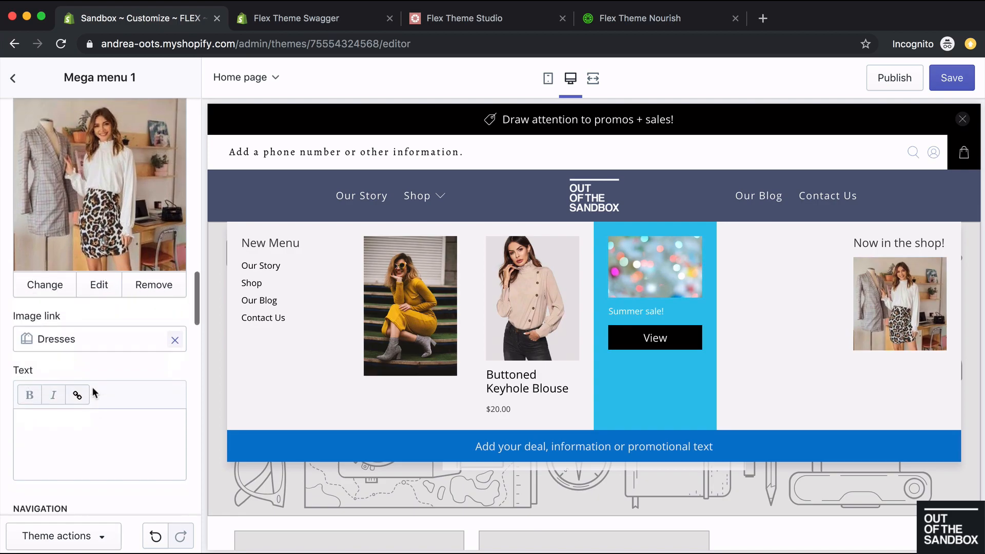
Step: Assign the More Info menu as Menu 1 in the Mixed block's navigation settings
scroll(93, 393, "down", 3)
left_click(103, 289)
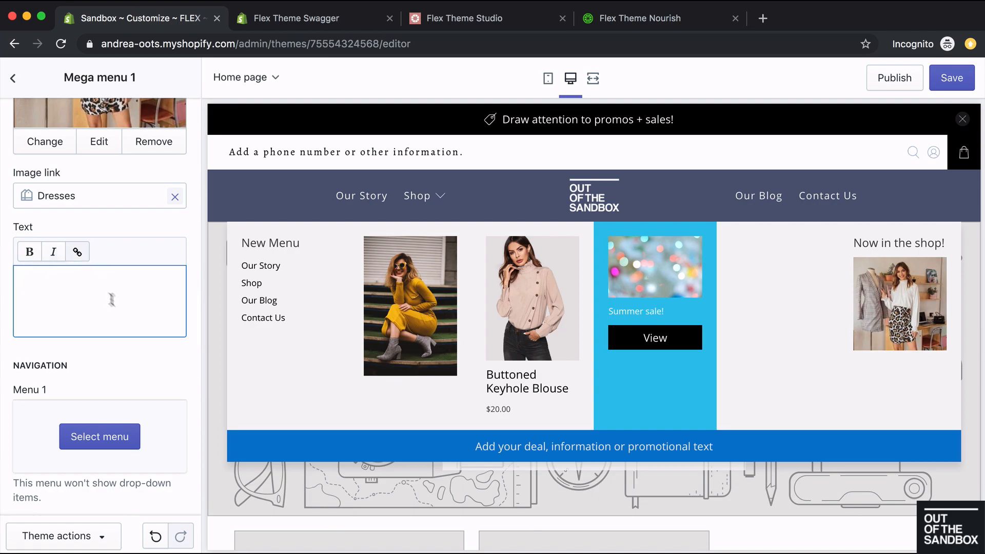
scroll(137, 384, "down", 5)
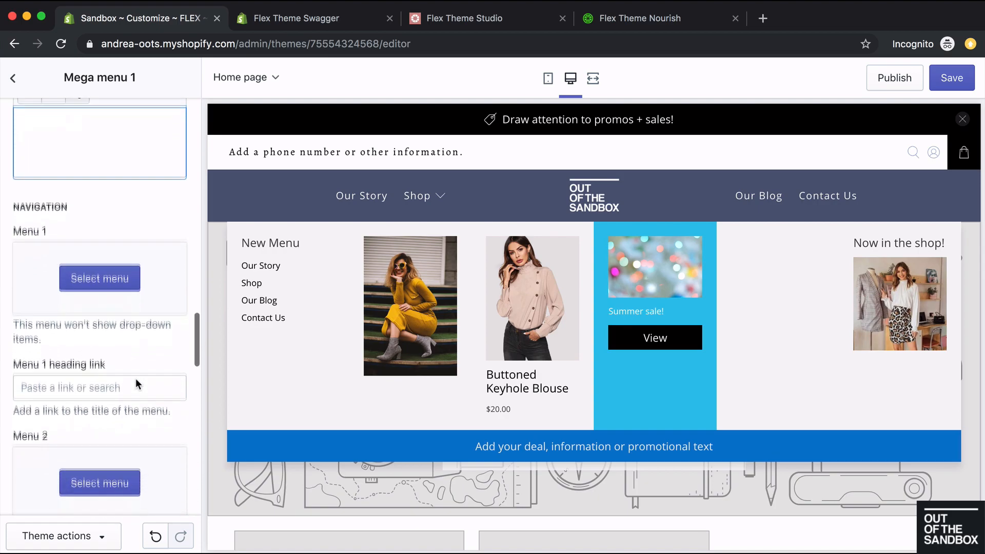
scroll(136, 379, "down", 2)
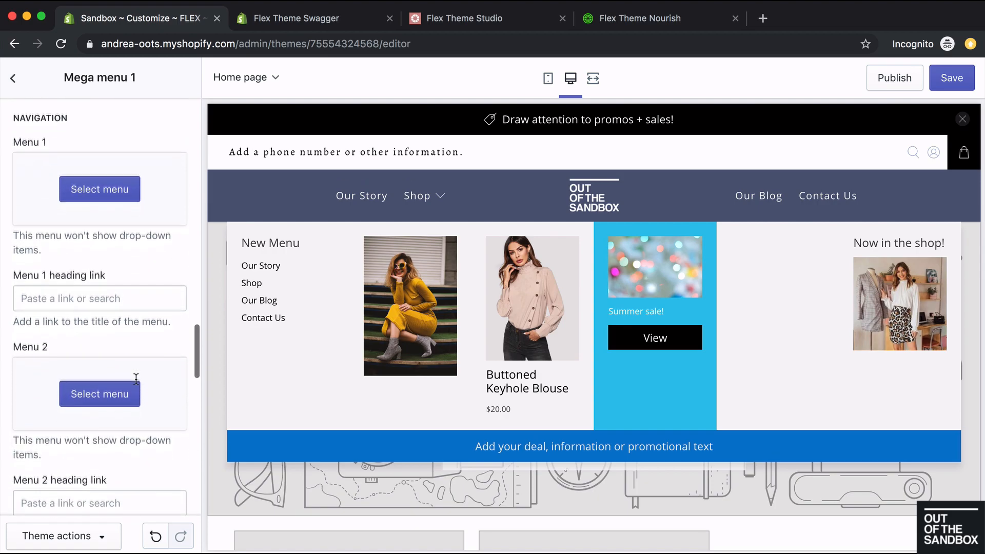
left_click(88, 197)
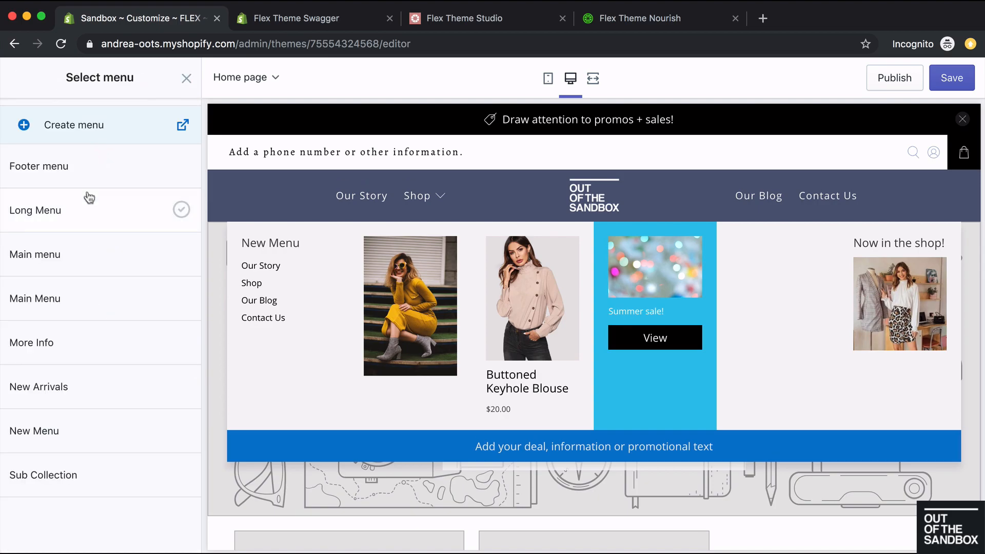
left_click(67, 347)
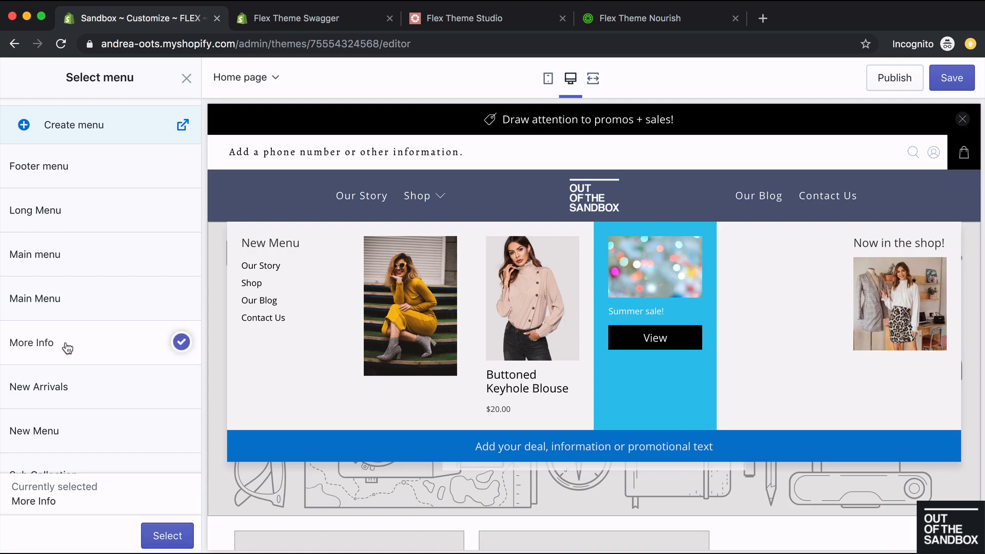
left_click(160, 536)
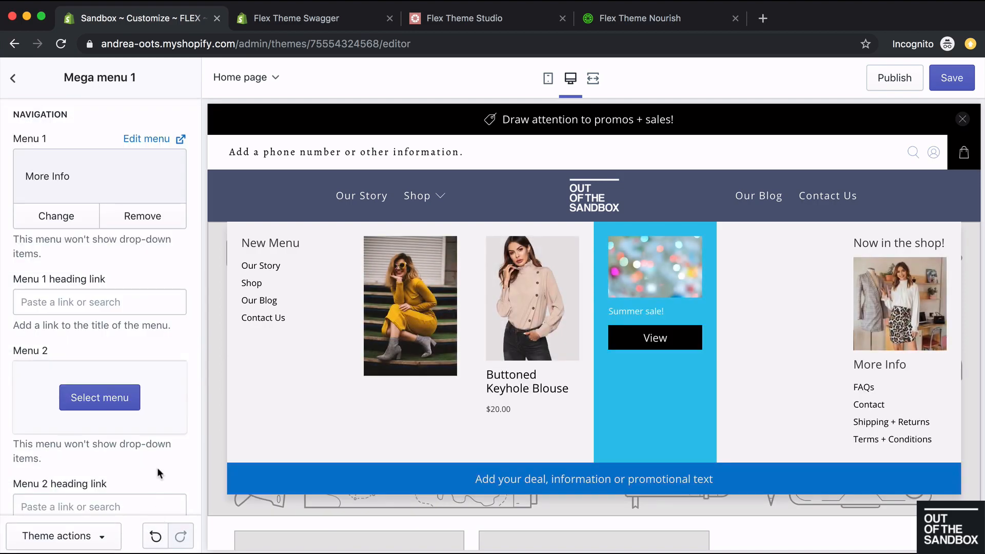
Step: Examine the Mixed block's remaining menu and bottom content options and preview the mega menu at full width
scroll(158, 472, "down", 7)
scroll(158, 472, "down", 10)
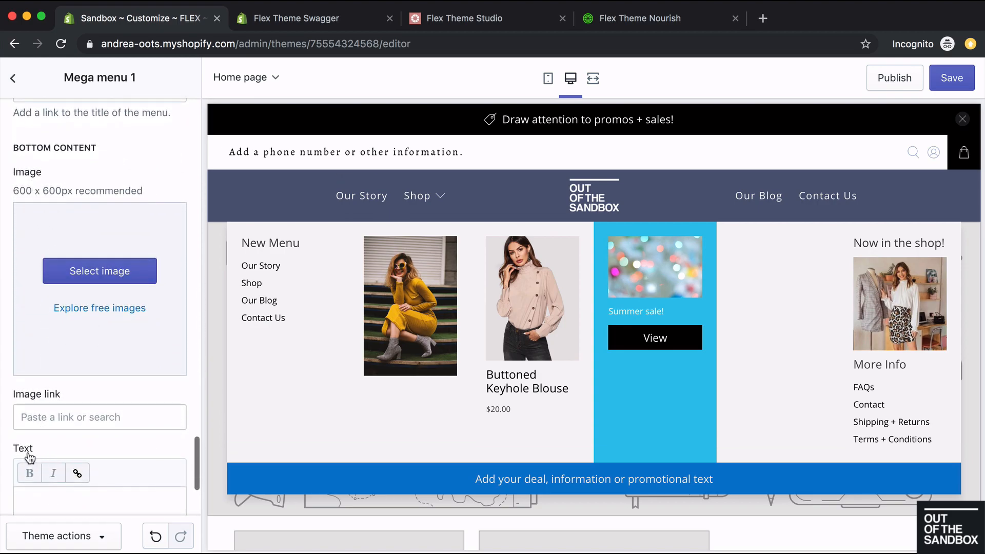
scroll(139, 353, "up", 10)
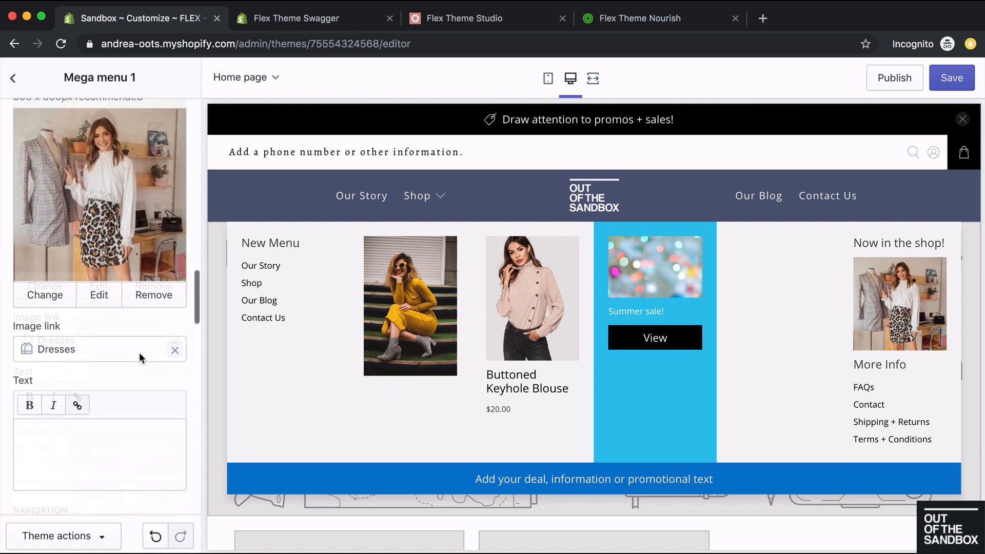
scroll(139, 353, "up", 10)
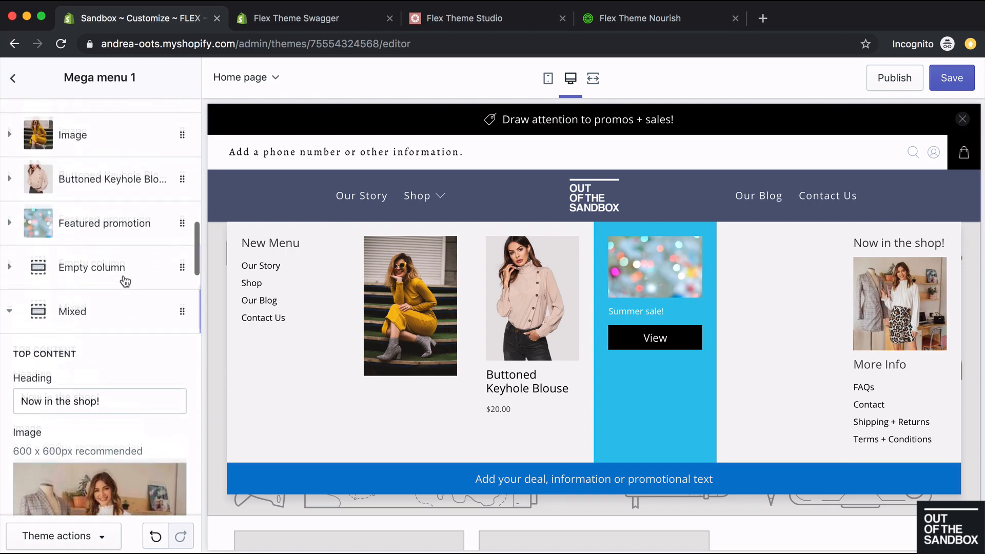
left_click(595, 81)
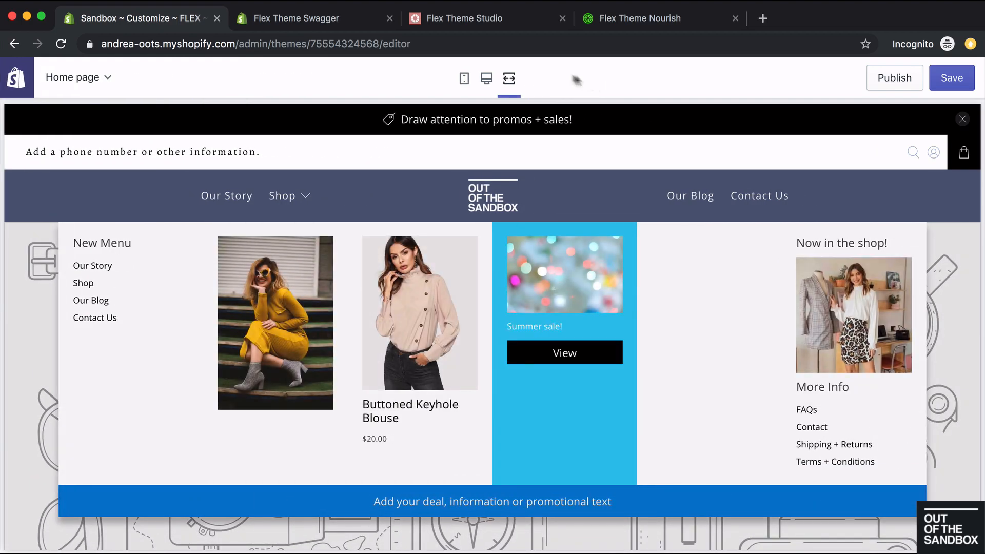
left_click(487, 80)
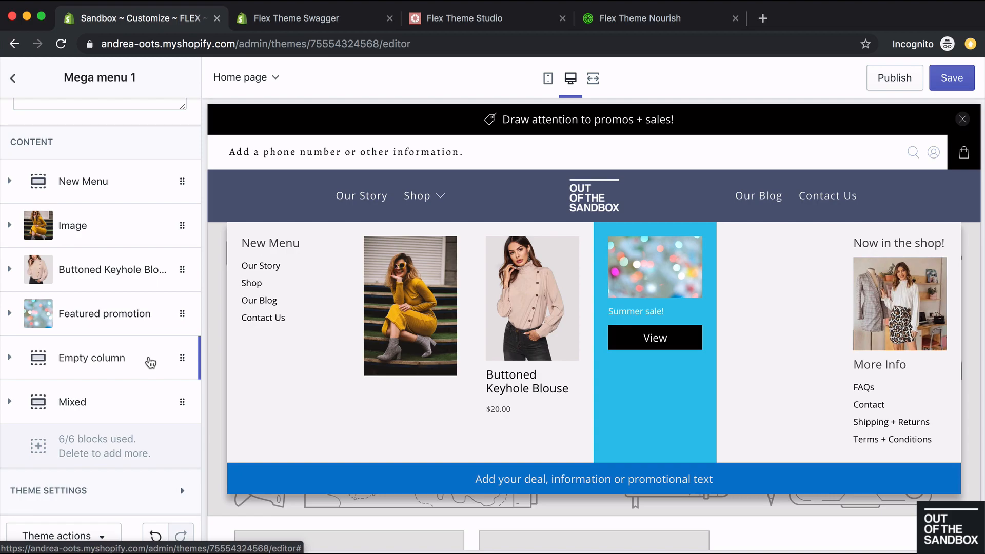
Step: Remove the Empty column block from Mega menu 1
left_click(149, 361)
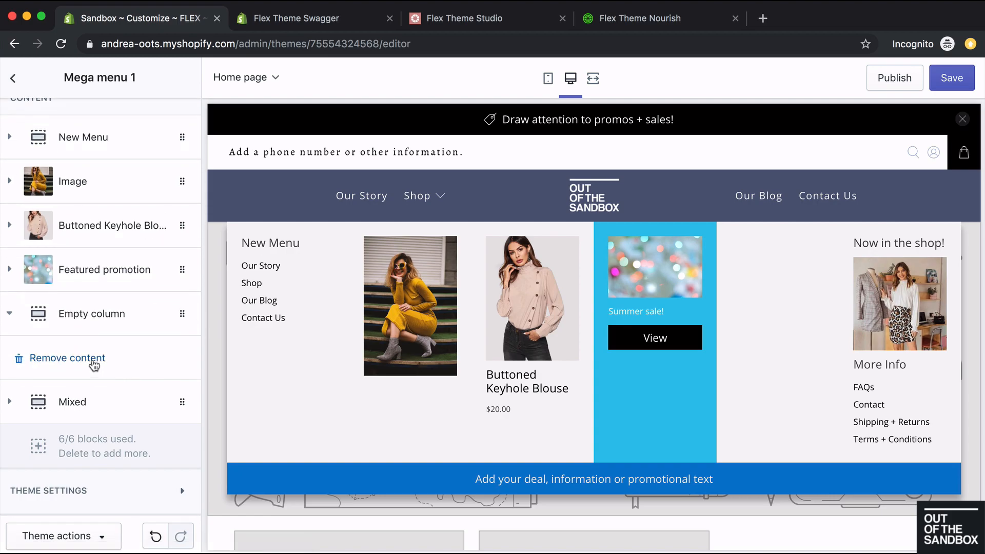
left_click(94, 364)
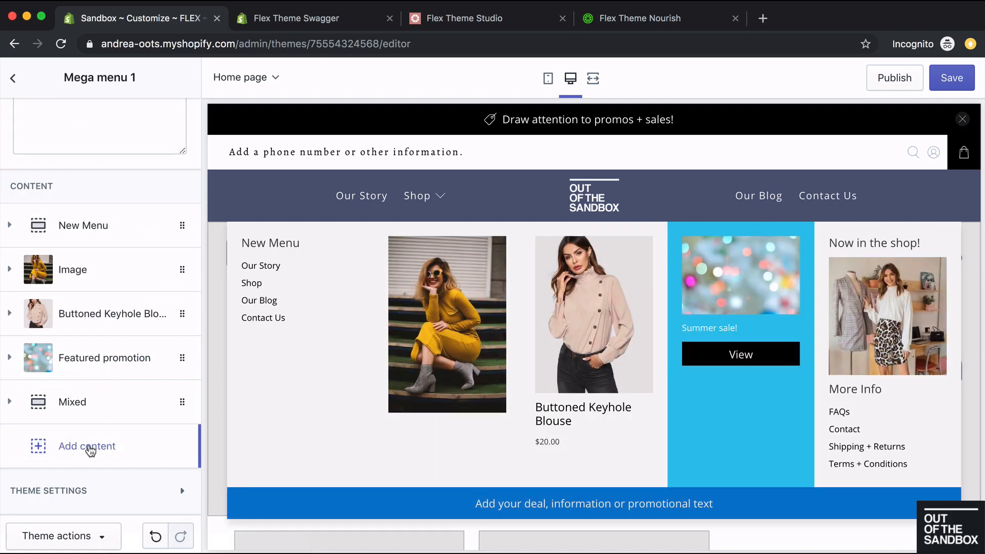
Step: Add a Custom HTML block after the Mixed block and examine its default HTML code
left_click(90, 448)
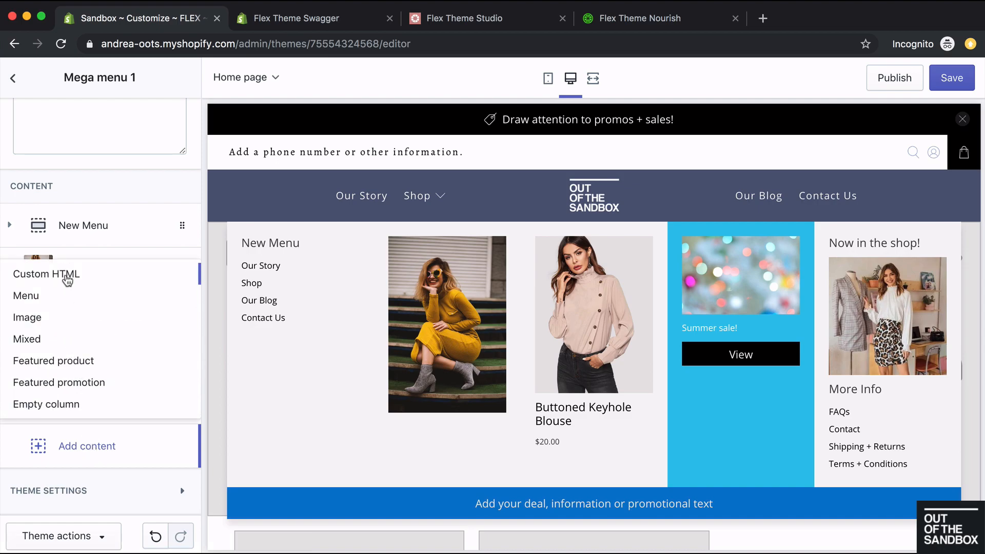
left_click(67, 277)
scroll(135, 419, "down", 1)
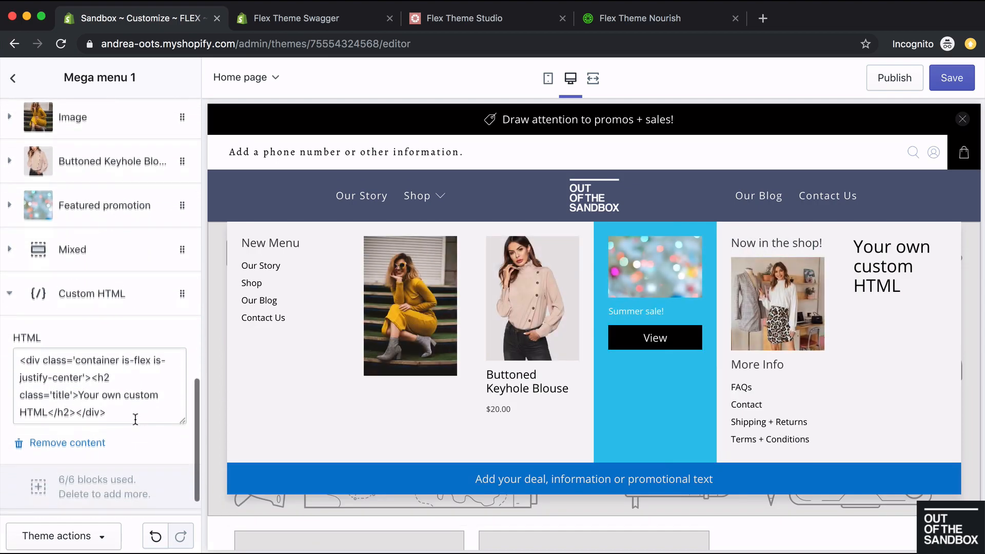
scroll(135, 419, "down", 1)
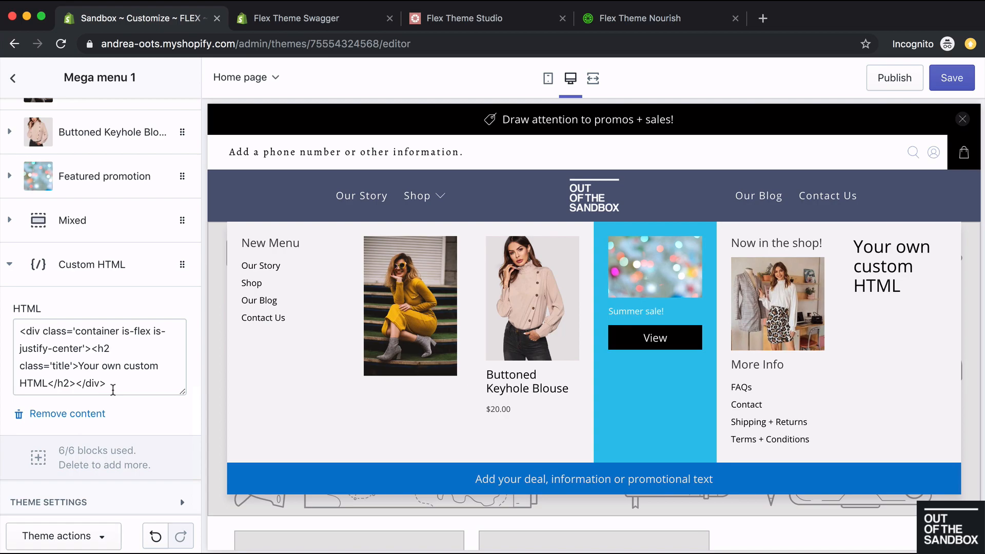
left_click_drag(114, 383, 14, 331)
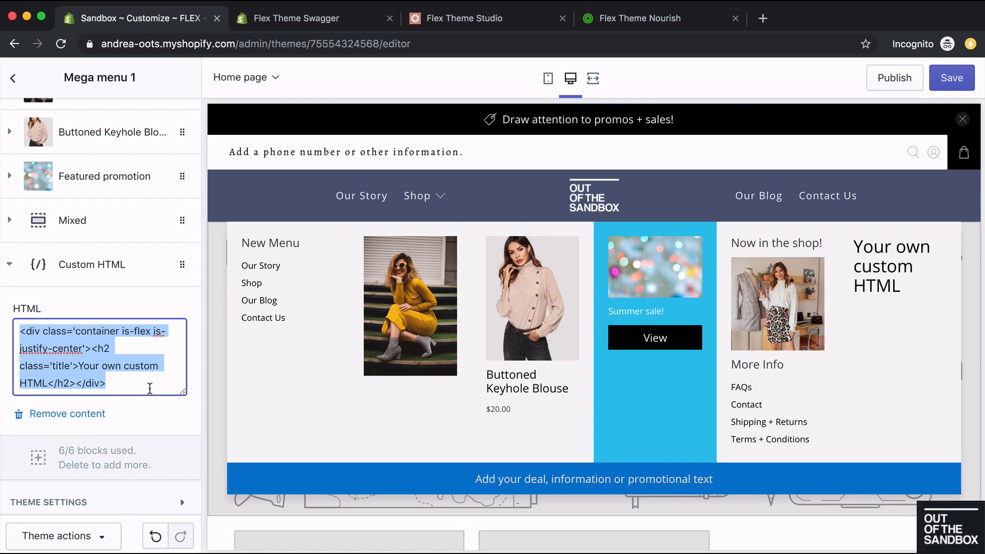
left_click(150, 388)
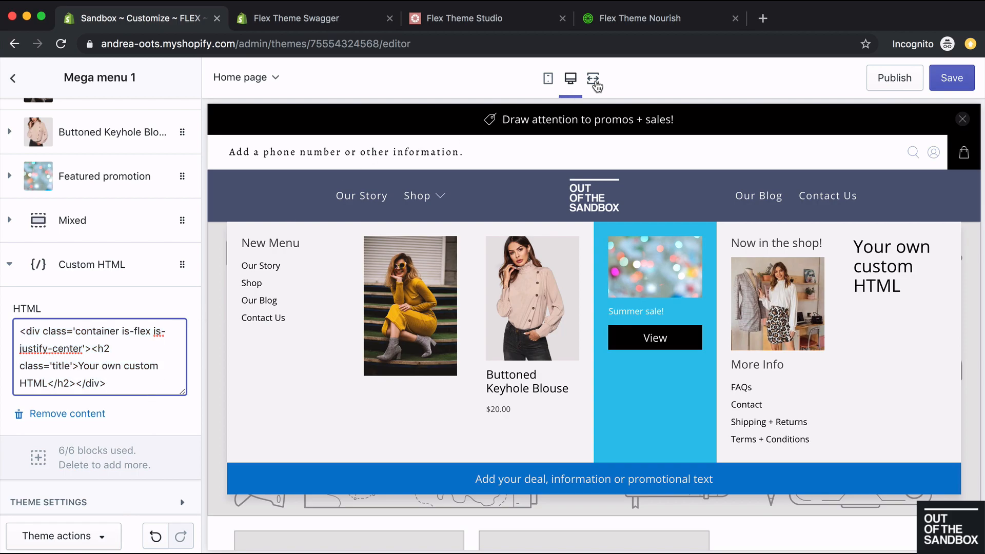
Step: Preview the mega menu with the Custom HTML column at full width and remove that block
left_click(593, 80)
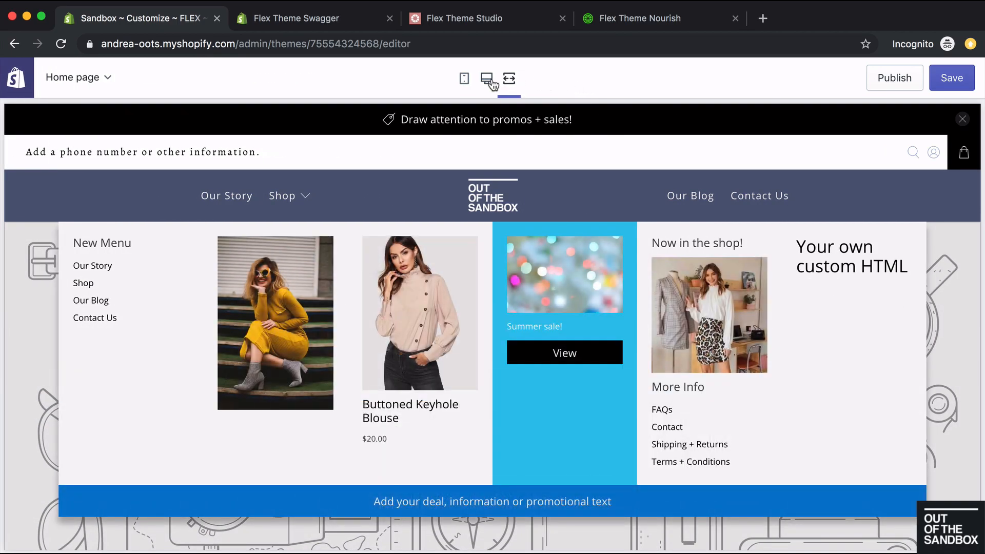
left_click(491, 81)
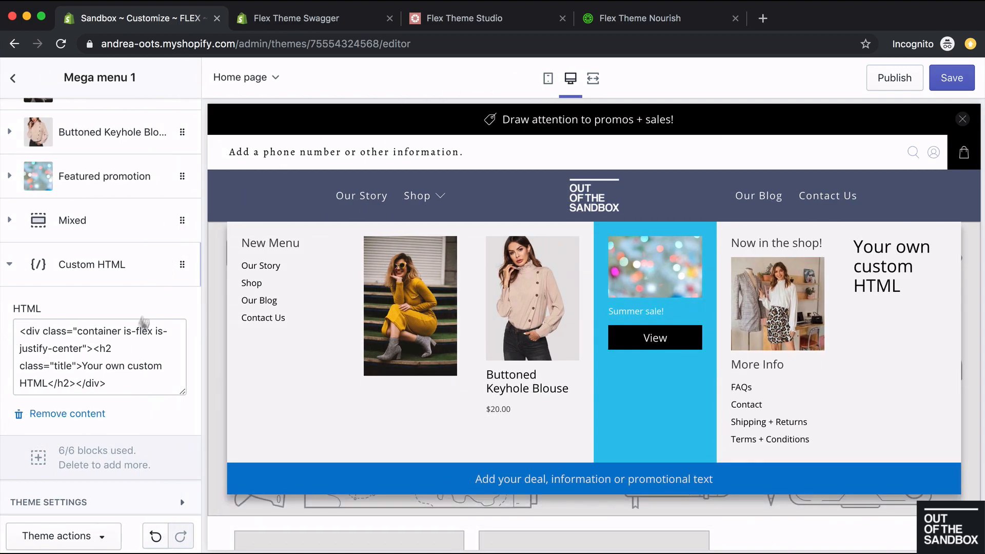
left_click(132, 389)
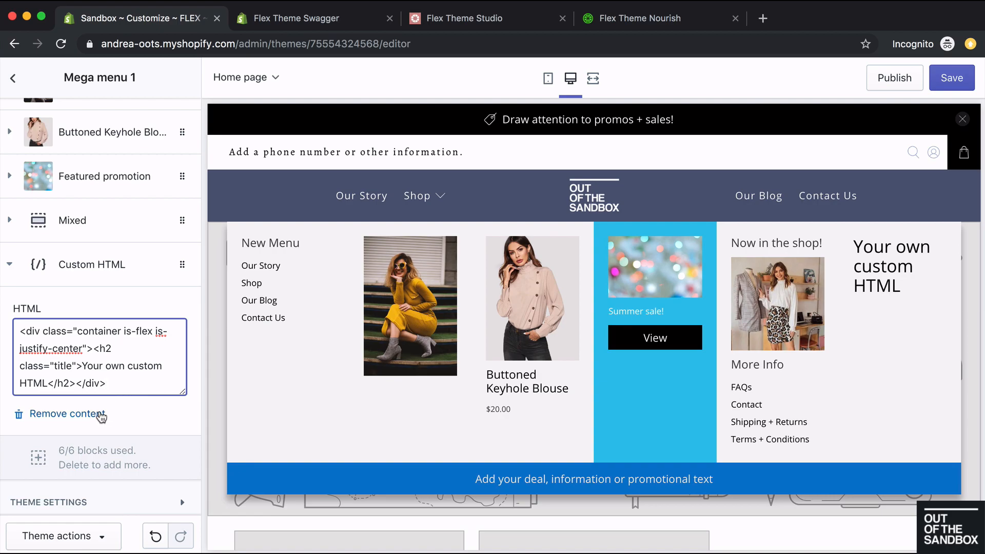
left_click(100, 414)
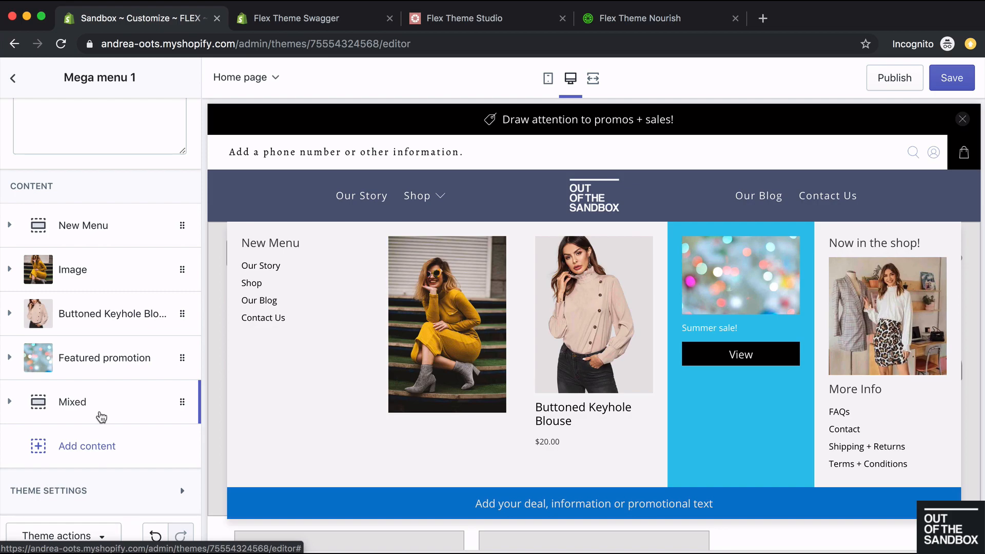
Step: Reorder the Mega menu 1 blocks so Mixed sits between Image and the Buttoned Keyhole Blouse, with Featured promotion last
left_click_drag(103, 414, 117, 287)
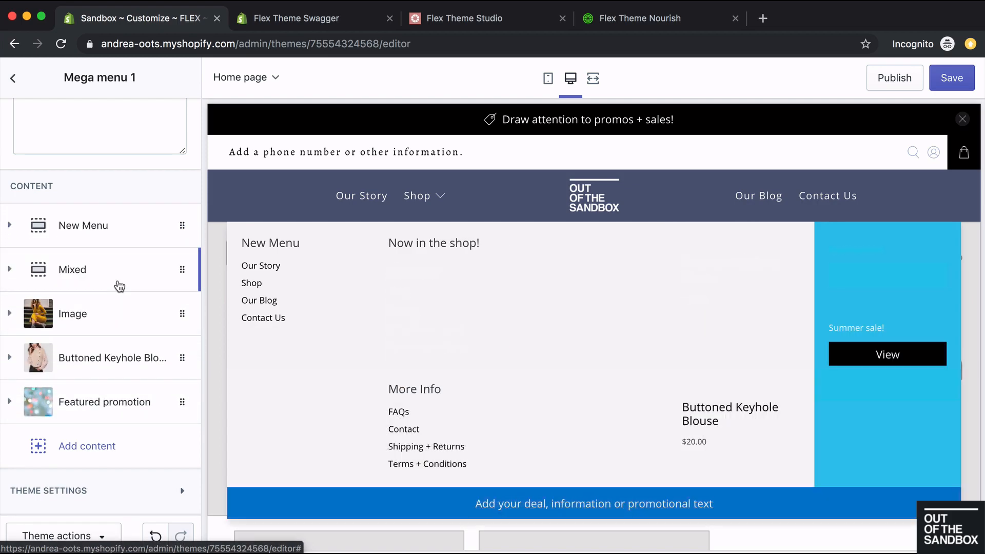
left_click_drag(128, 323, 129, 269)
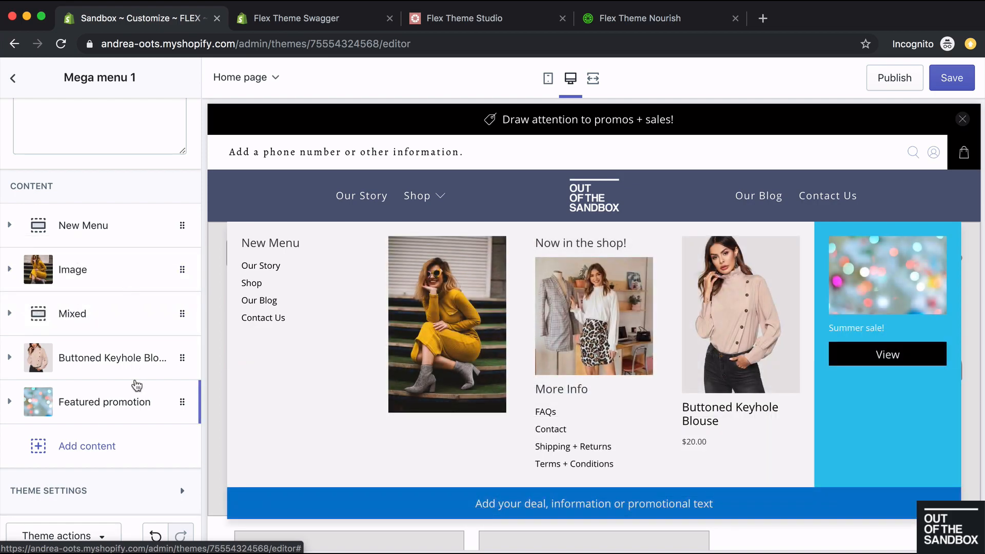
mouse_move(135, 400)
left_mouse_down()
mouse_move(131, 353)
mouse_move(132, 403)
left_mouse_up()
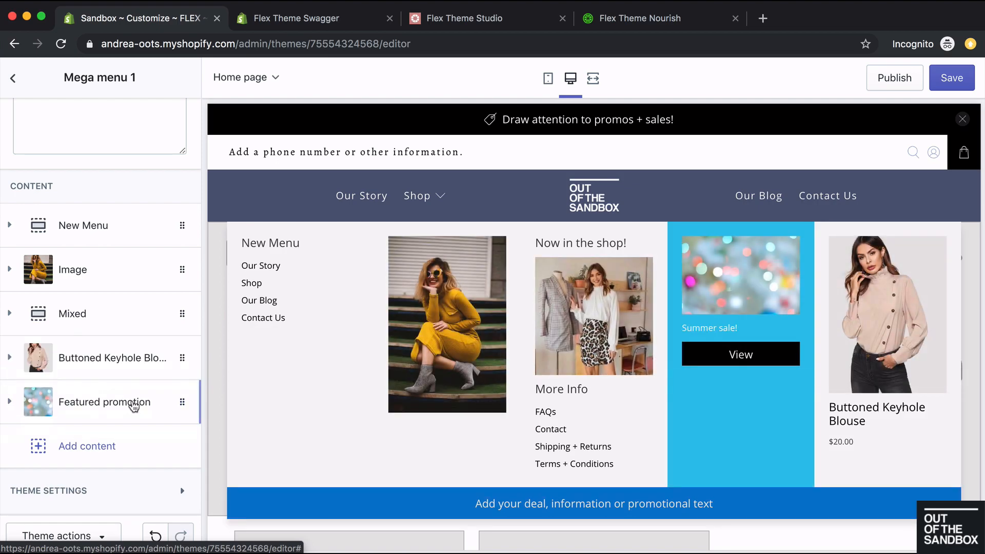
Step: Enable borders between the Mega menu 1 columns and preview the result at full width
scroll(155, 251, "up", 10)
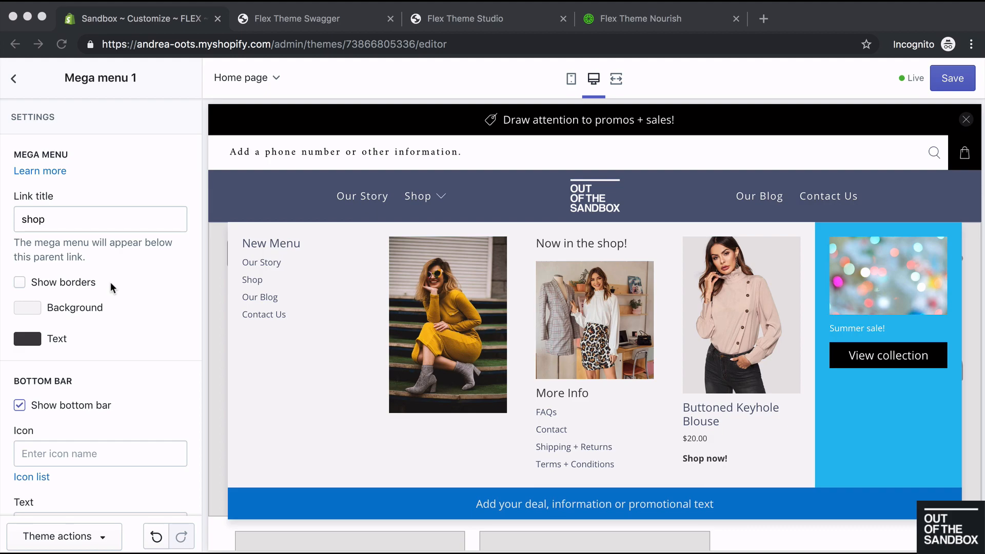
scroll(110, 282, "down", 1)
scroll(109, 282, "up", 1)
left_click(20, 284)
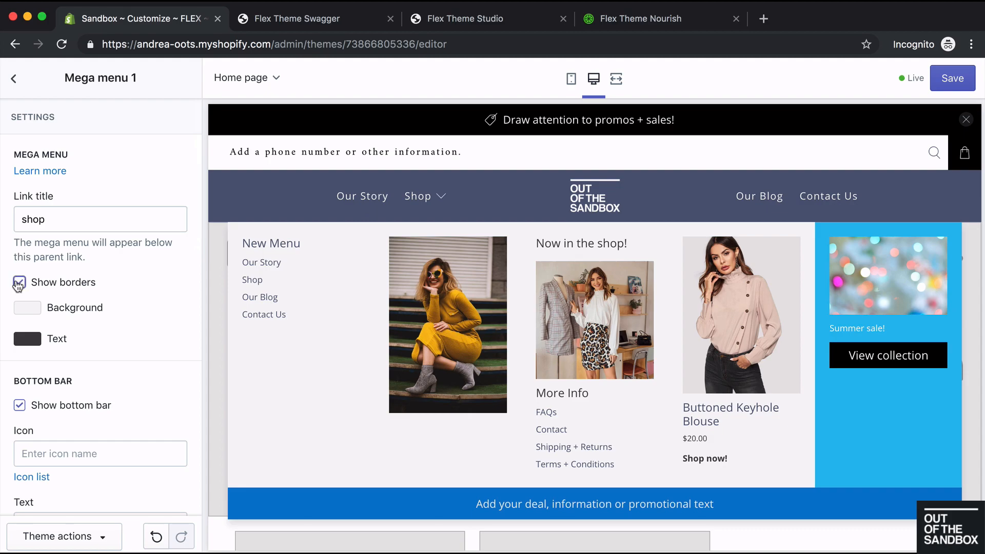
left_click(619, 79)
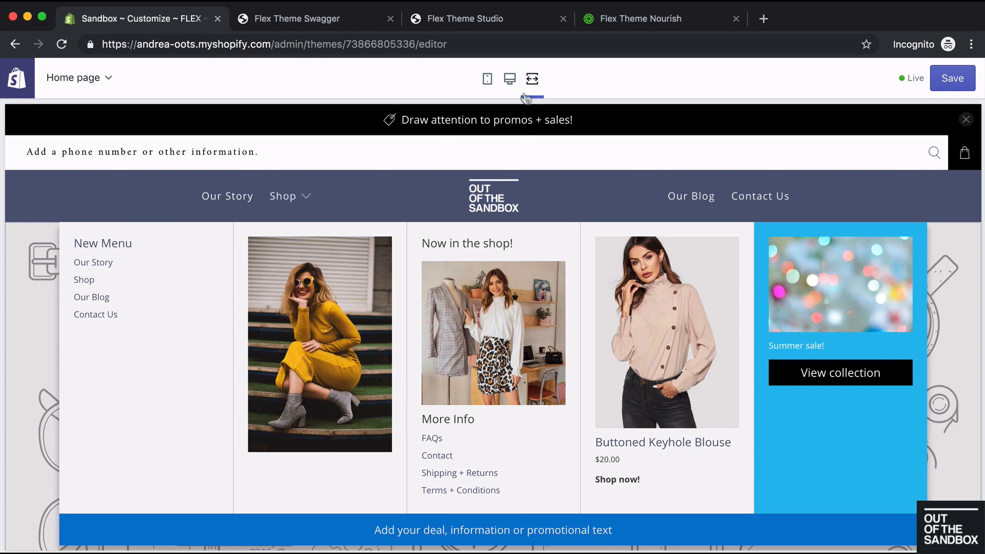
left_click(509, 79)
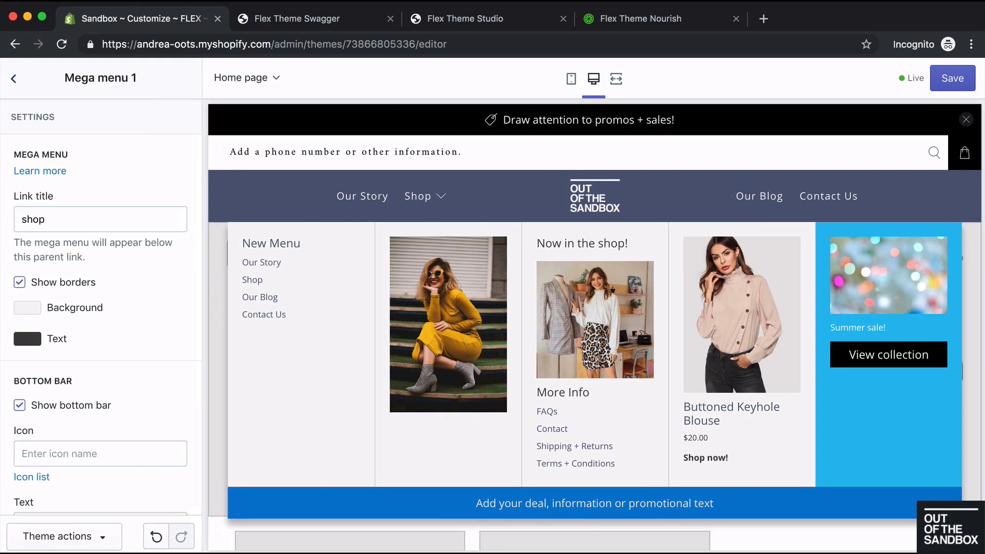
Step: Set the Mega menu 1 background colour to the light teal #84E1CB
scroll(51, 284, "down", 1)
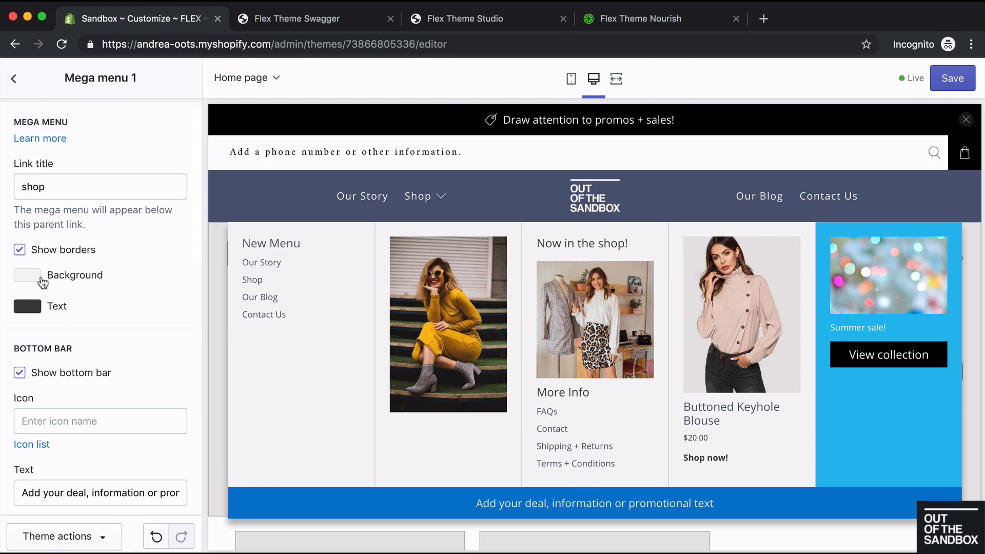
left_click(36, 278)
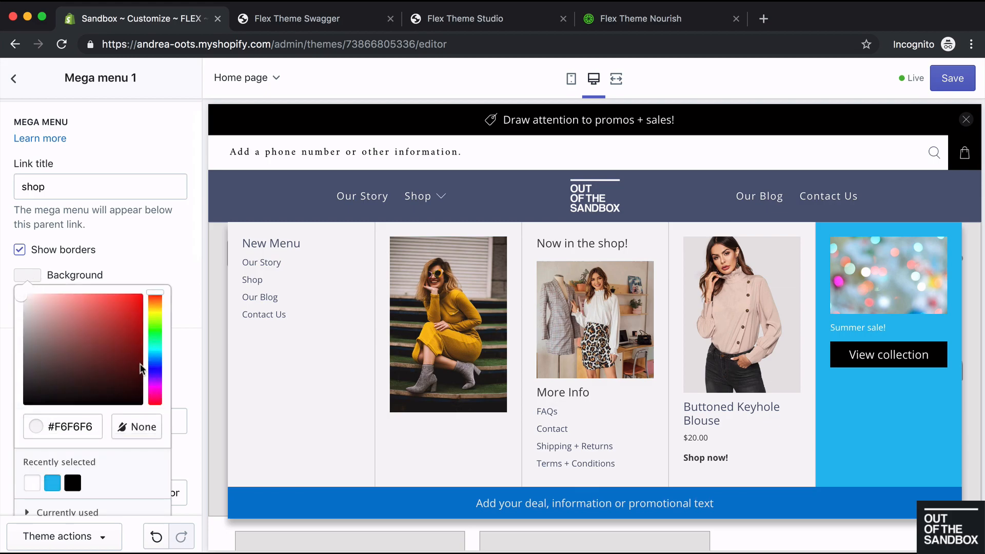
left_click(152, 345)
left_click(71, 305)
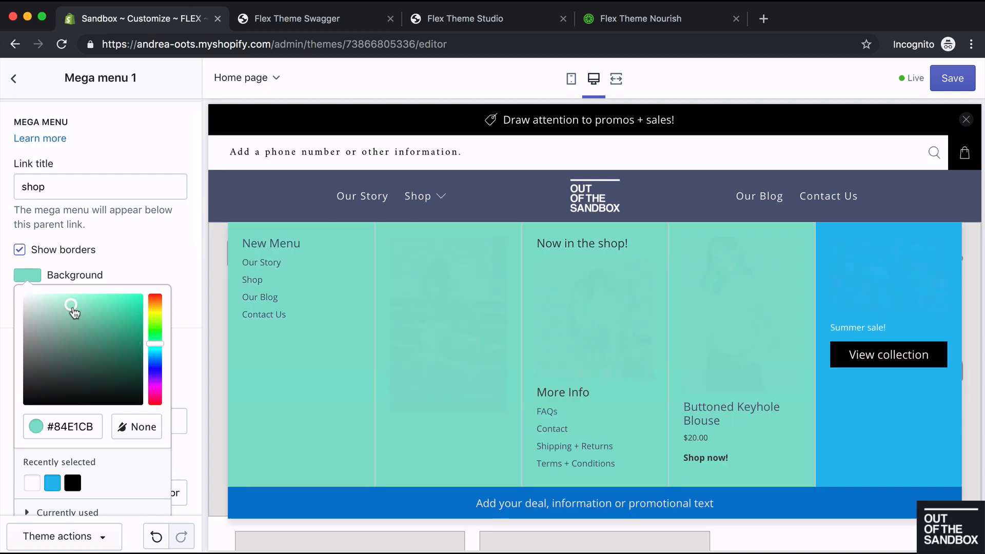
left_click(150, 233)
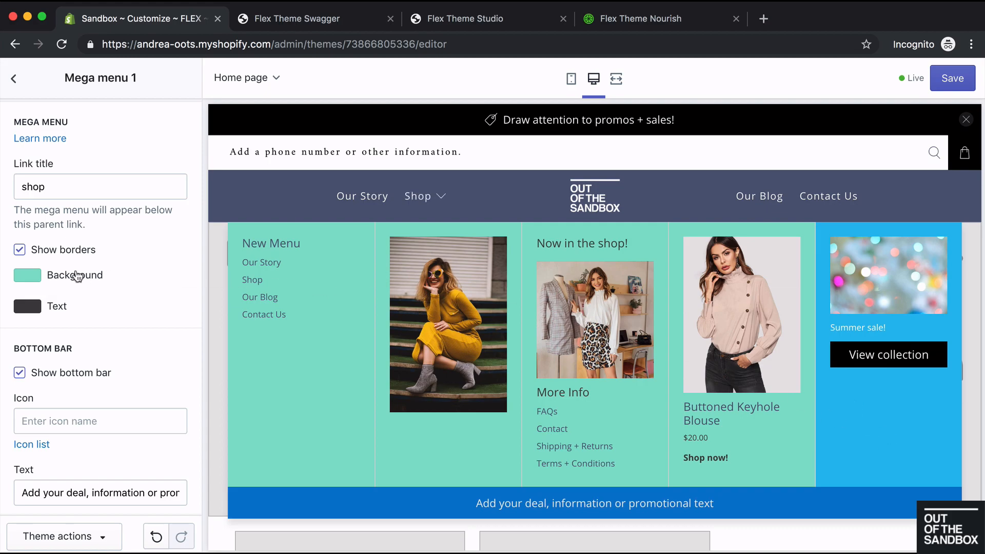
Step: Open the bottom bar's Icon list guide in a new browser tab and examine the outline icons and their names
scroll(30, 285, "down", 4)
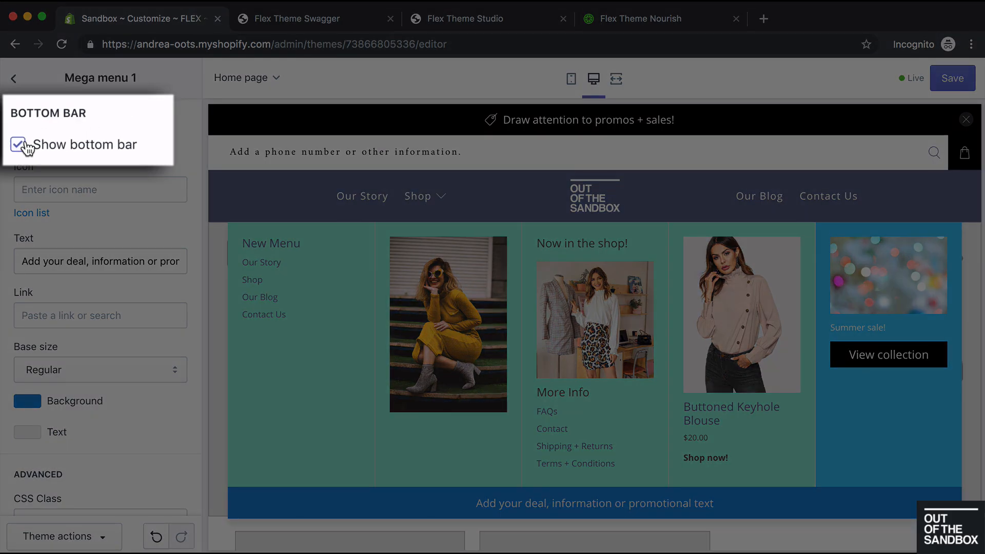
left_click(22, 148)
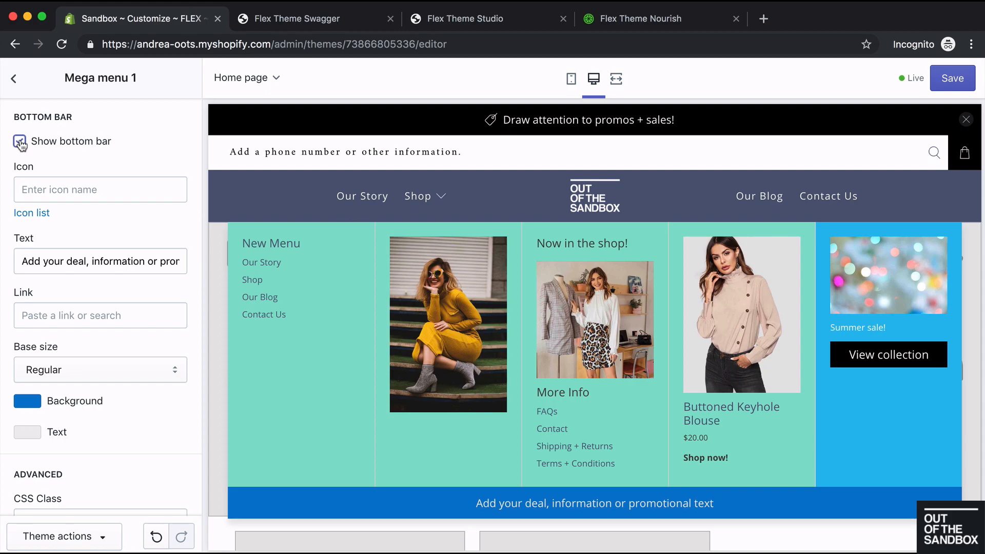
scroll(62, 174, "down", 2)
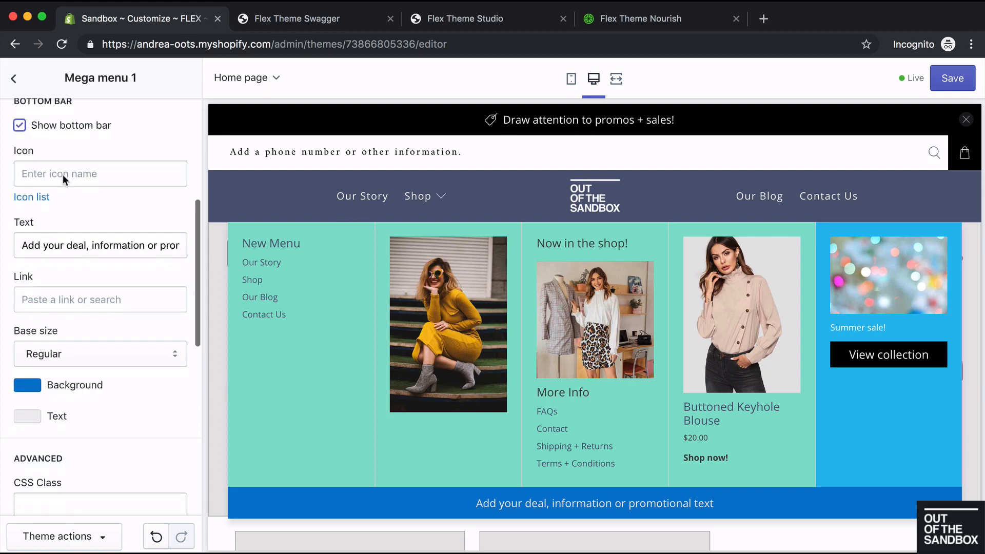
scroll(63, 175, "up", 1)
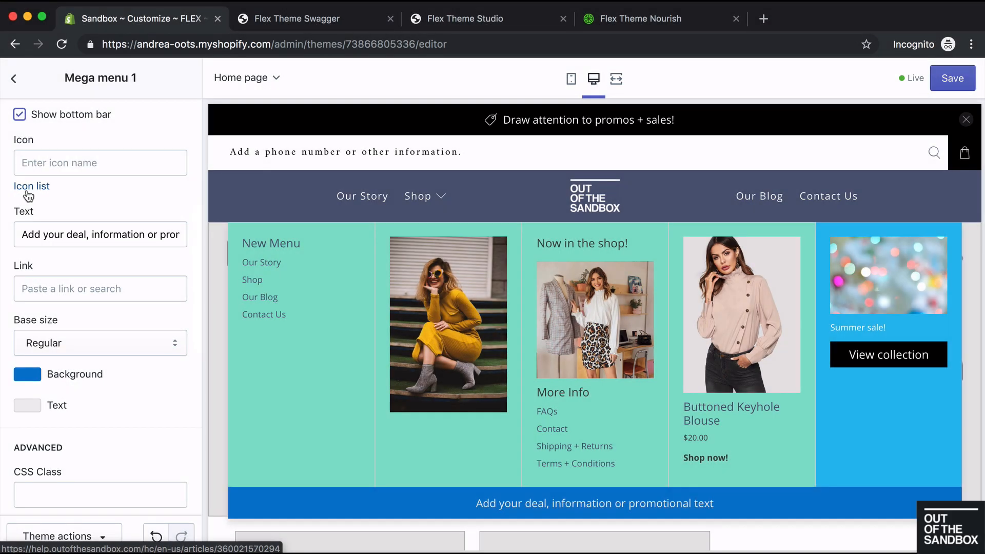
right_click(27, 192)
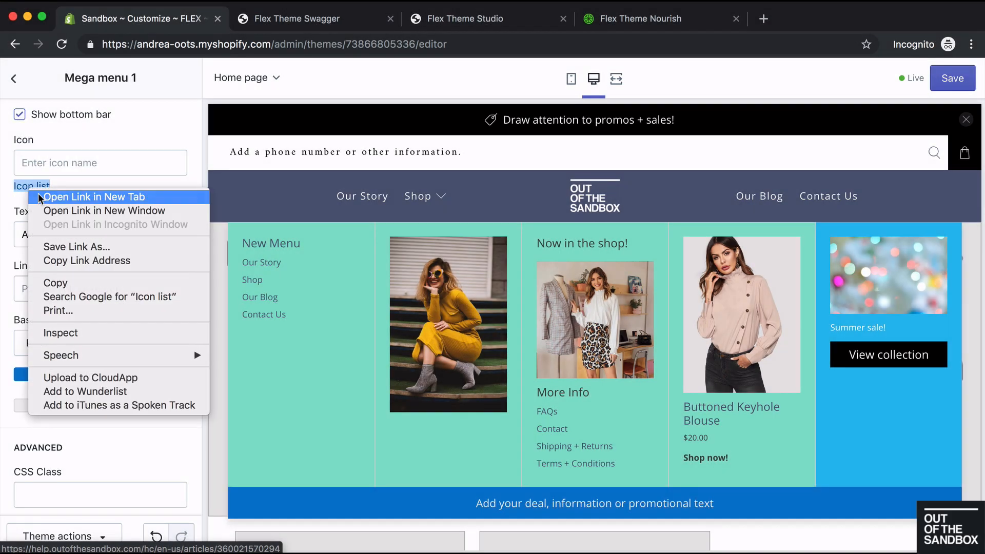
left_click(38, 193)
left_click(267, 20)
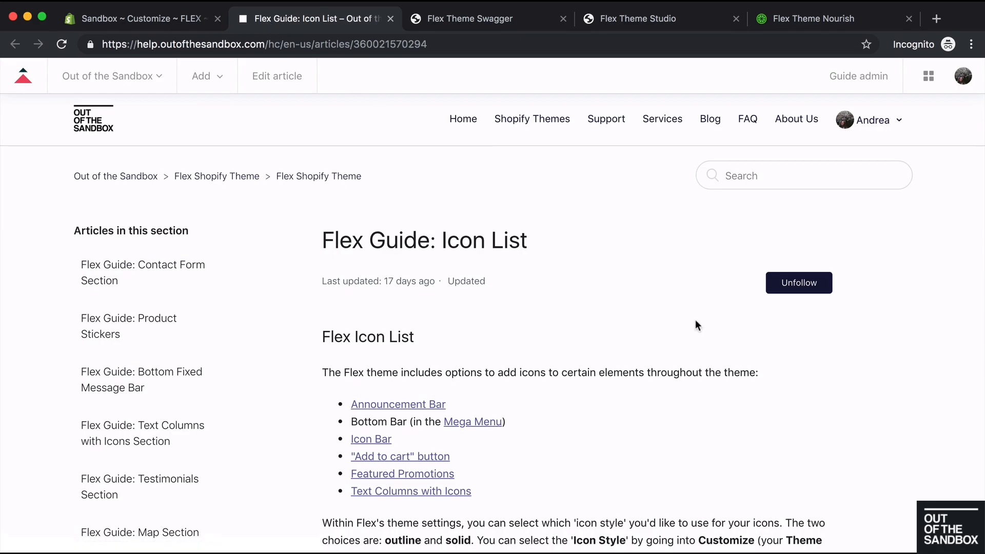
scroll(696, 324, "down", 10)
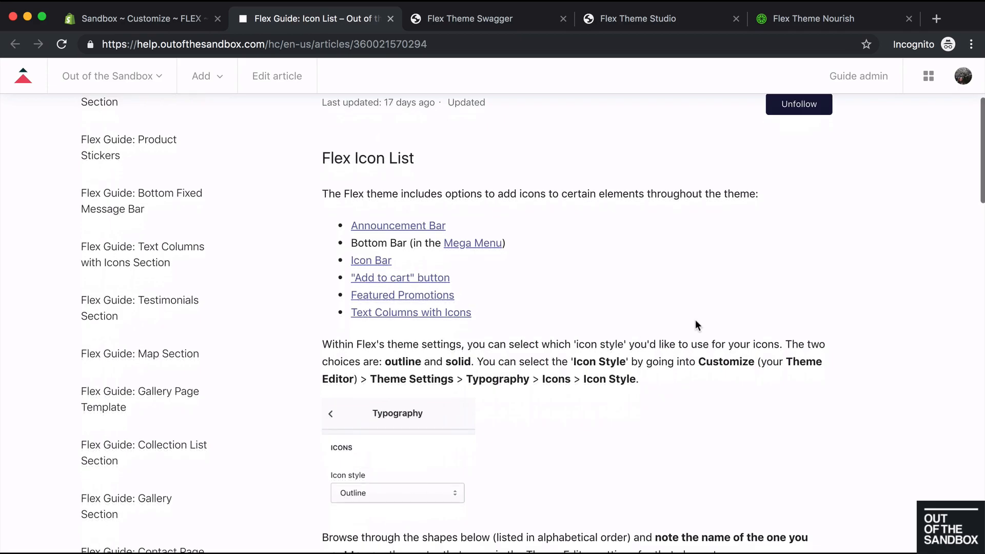
scroll(696, 322, "down", 9)
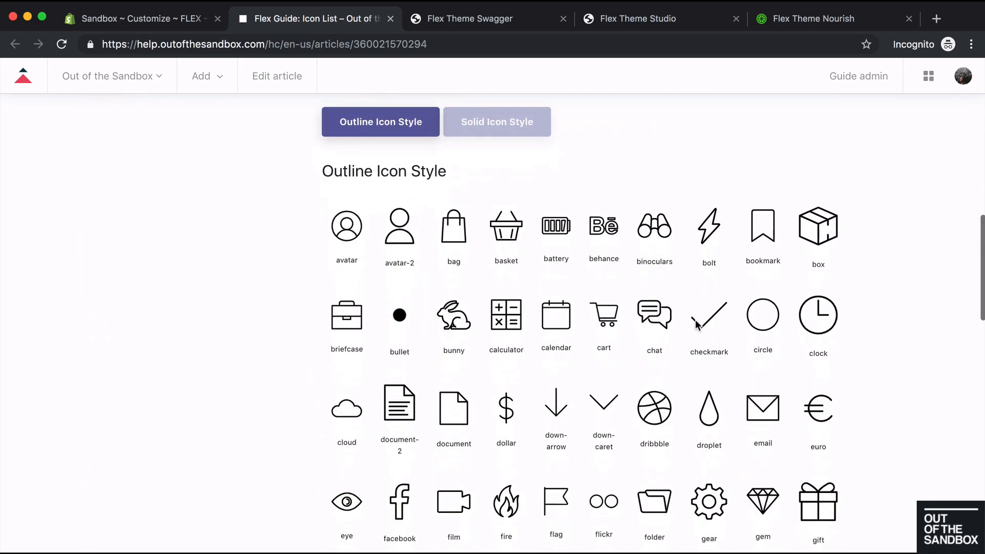
scroll(694, 320, "down", 5)
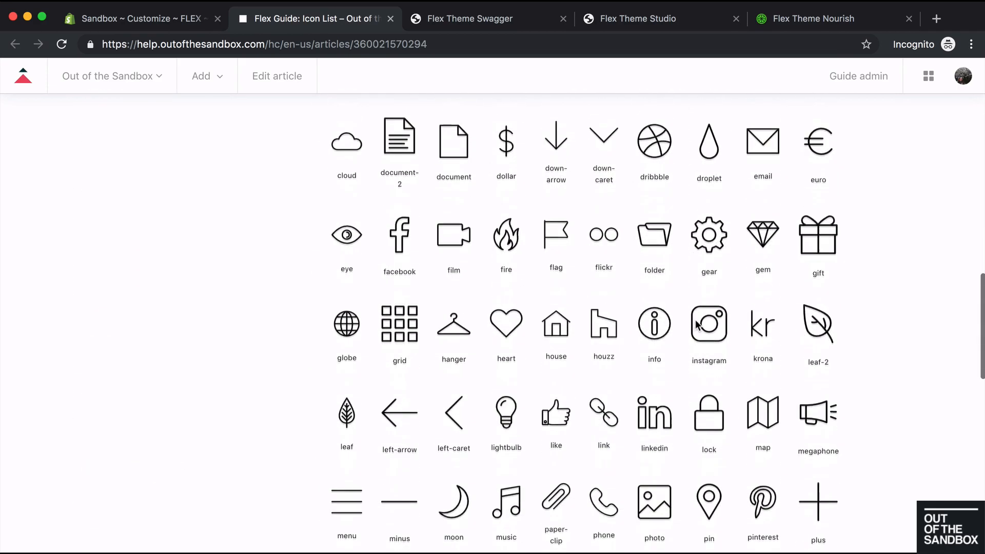
scroll(695, 319, "up", 5)
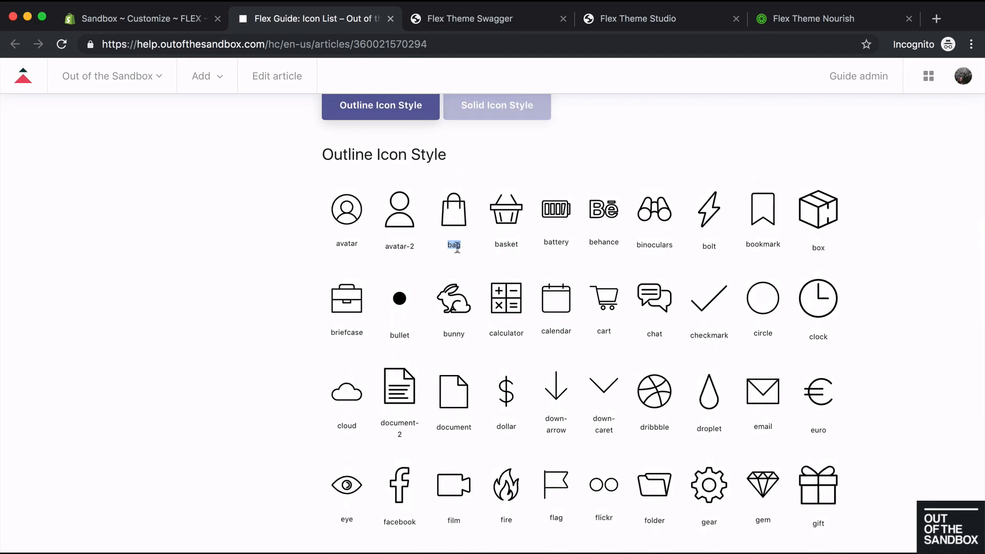
Step: Return to the theme editor and set the Mega menu 1 bottom bar icon to bag
left_click(89, 26)
left_click(43, 164)
type("bag")
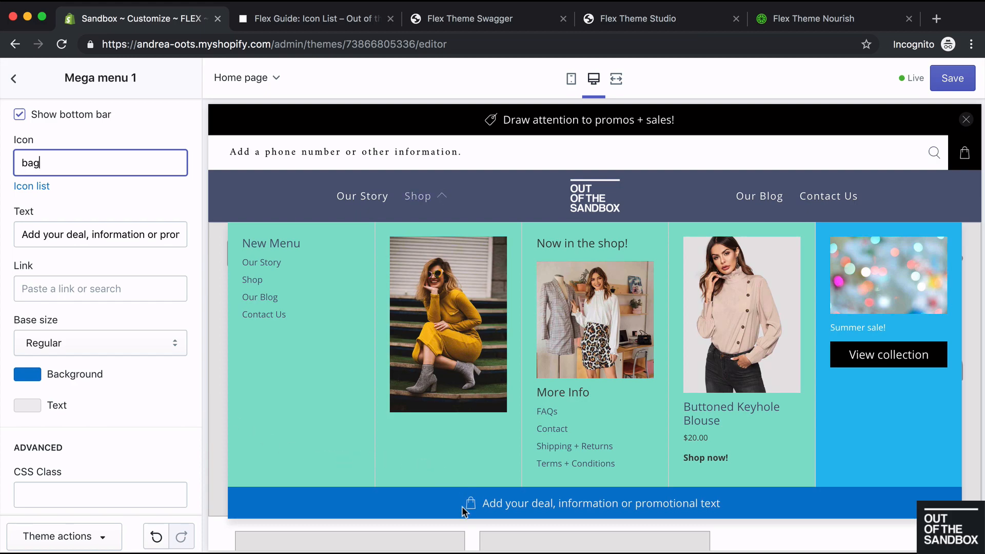
Step: Compare the solid icon style with the outline style in the Icon List guide and return to the theme editor
left_click(296, 21)
scroll(472, 184, "up", 3)
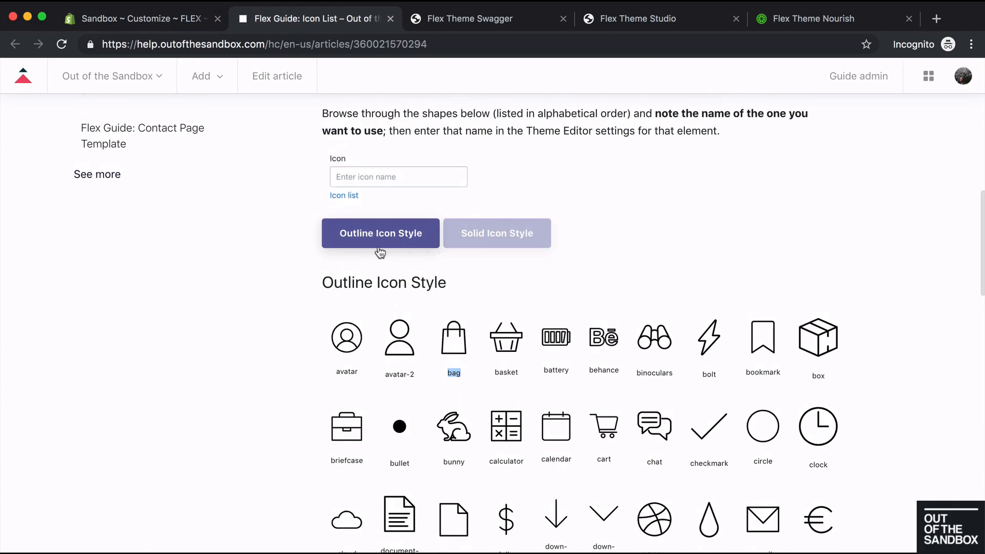
left_click(483, 233)
scroll(486, 323, "down", 3)
scroll(487, 325, "up", 2)
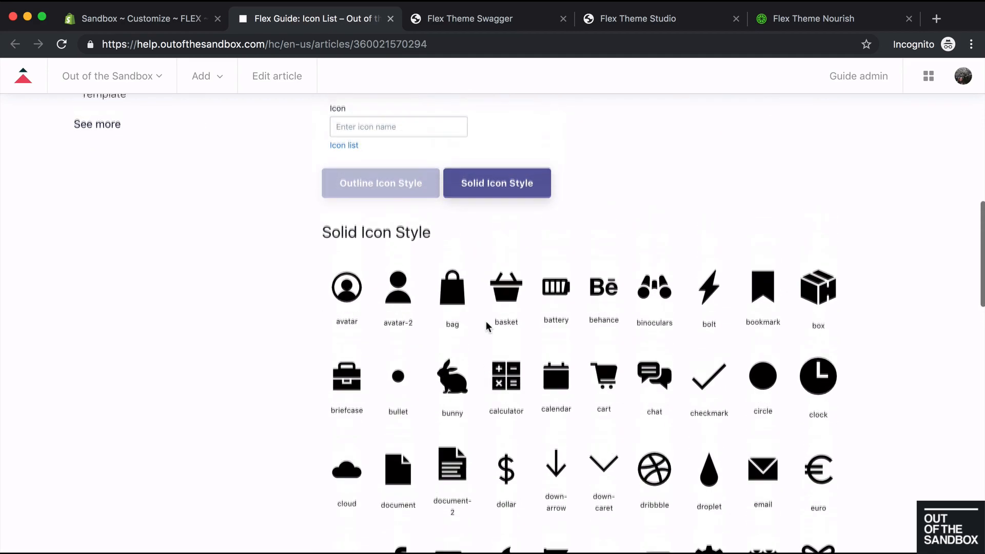
left_click(380, 188)
left_click(119, 20)
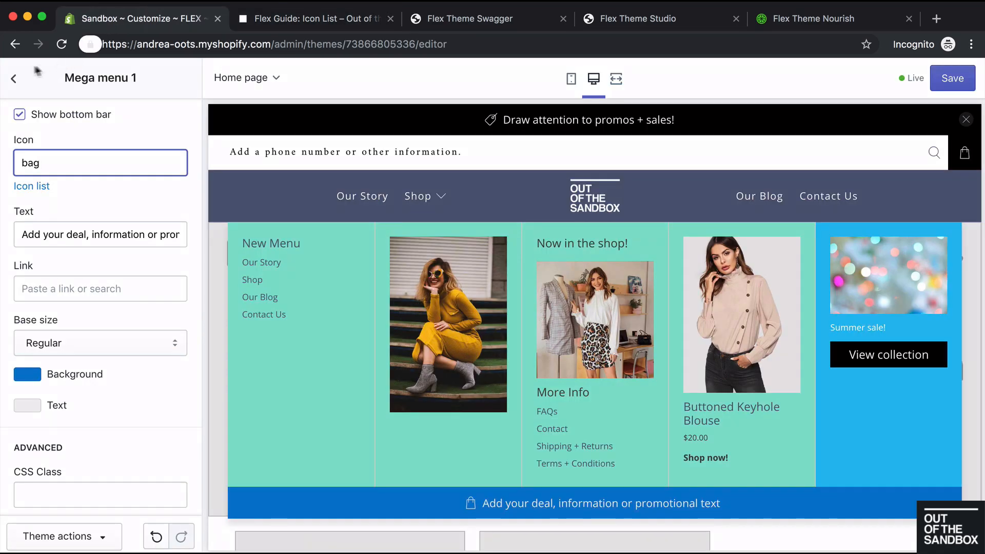
Step: Set the icon style to Solid in the theme's Typography settings and reopen the Mega menu 1 bottom bar settings
left_click(15, 78)
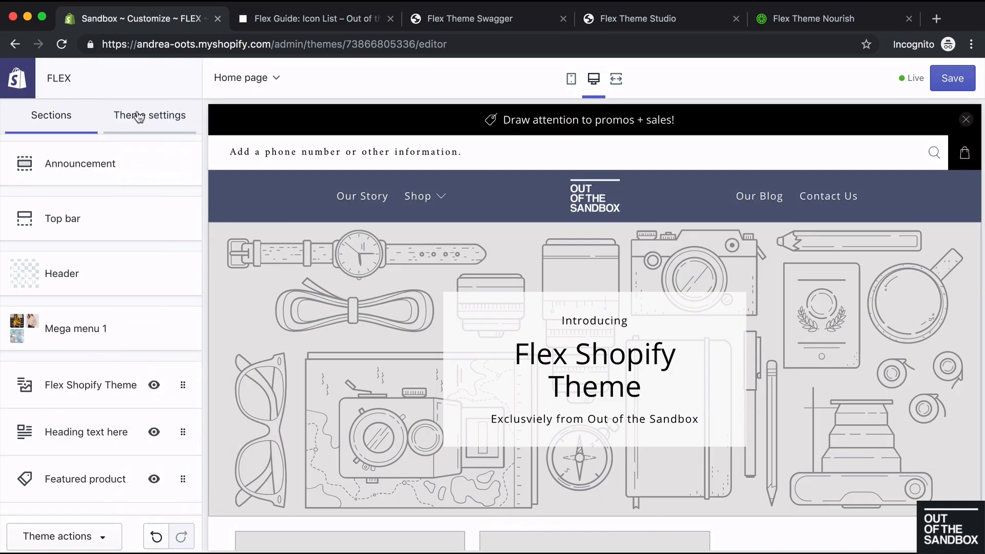
left_click(136, 114)
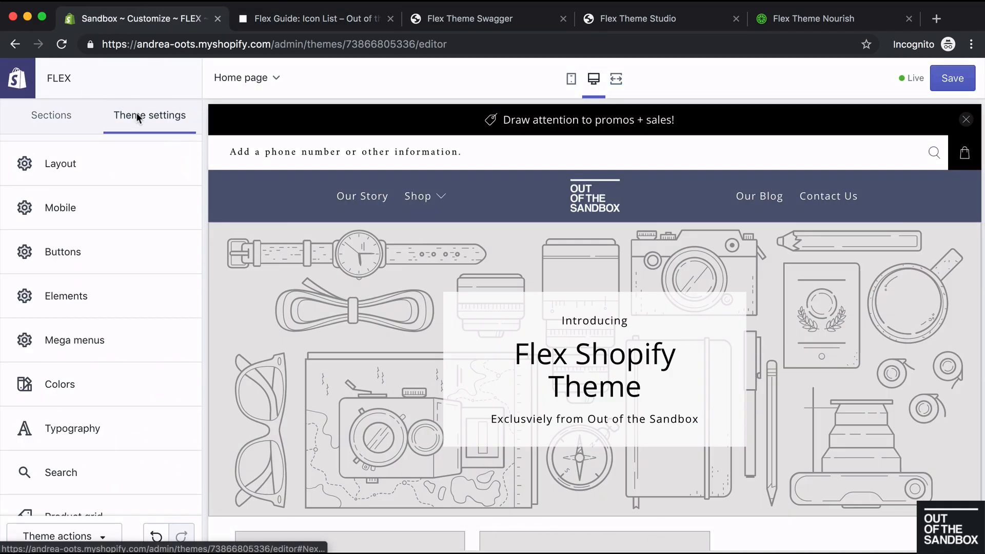
left_click(99, 426)
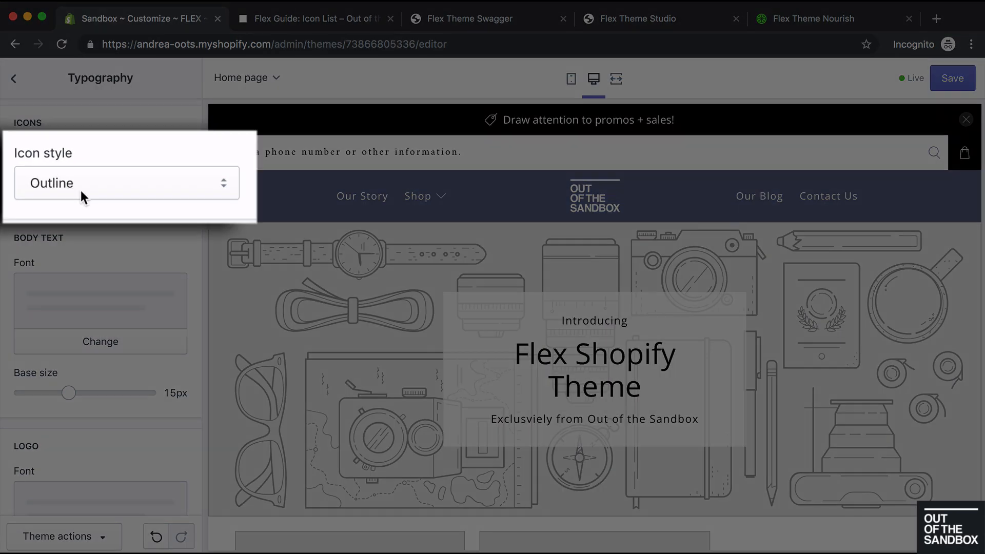
left_click(66, 185)
left_click(65, 194)
left_click(14, 78)
left_click(68, 119)
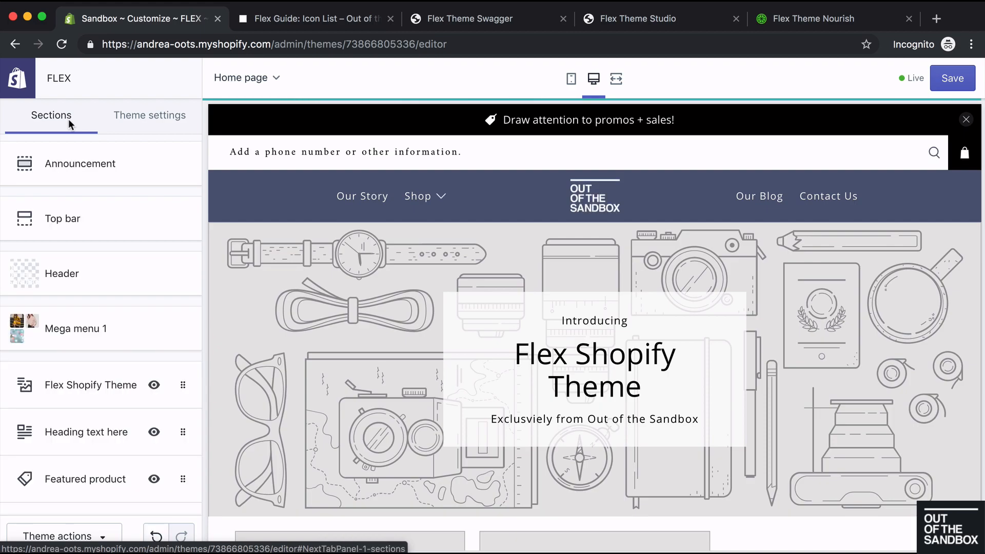
left_click(87, 317)
scroll(86, 312, "down", 3)
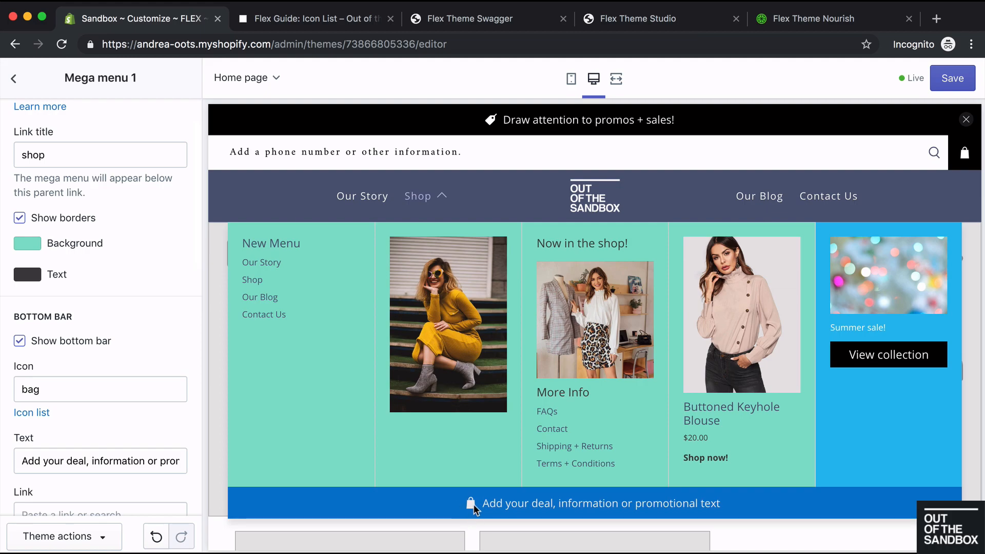
scroll(152, 398, "down", 3)
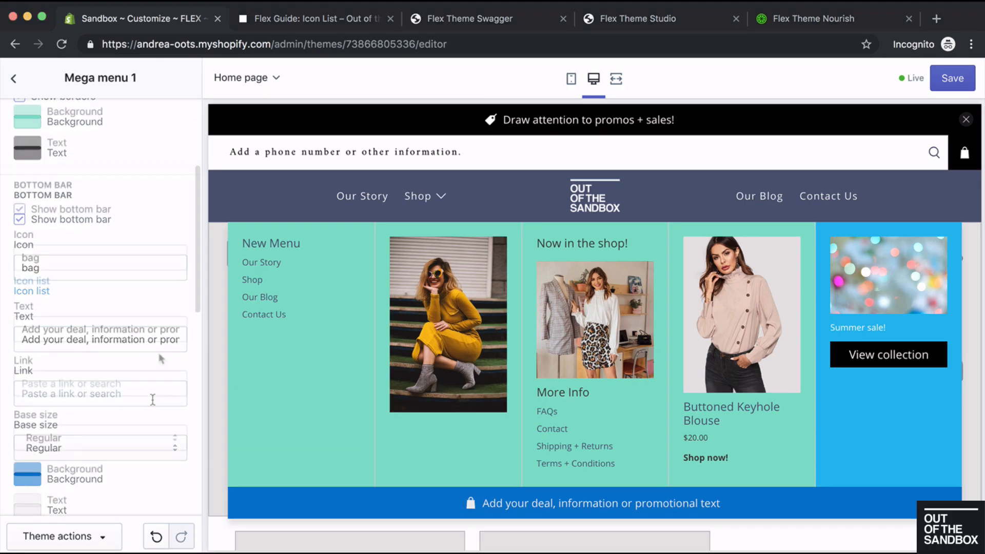
Step: Browse the solid icons in the Icon List guide and set the Mega menu 1 bottom bar icon to bolt
left_click(298, 19)
left_click(490, 198)
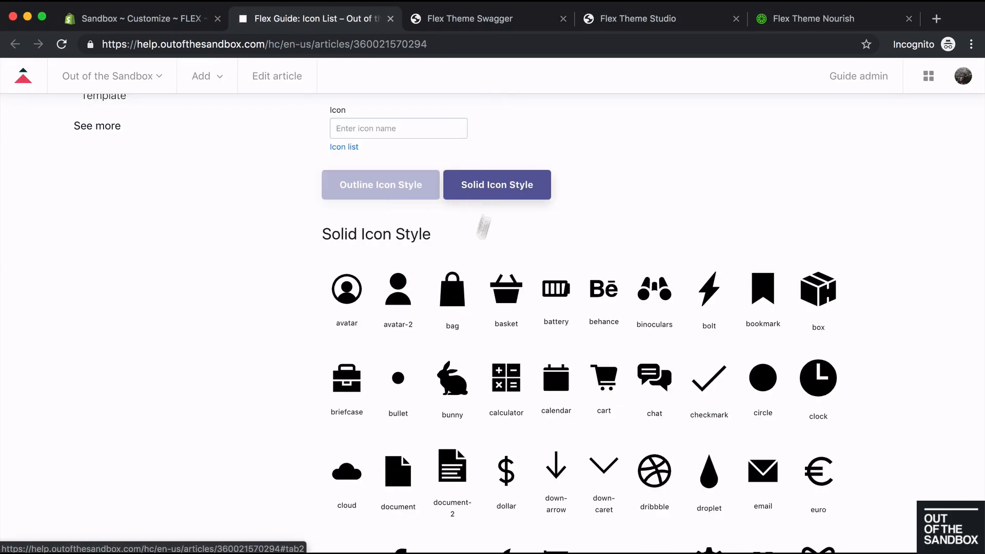
scroll(533, 278, "down", 3)
scroll(575, 341, "down", 1)
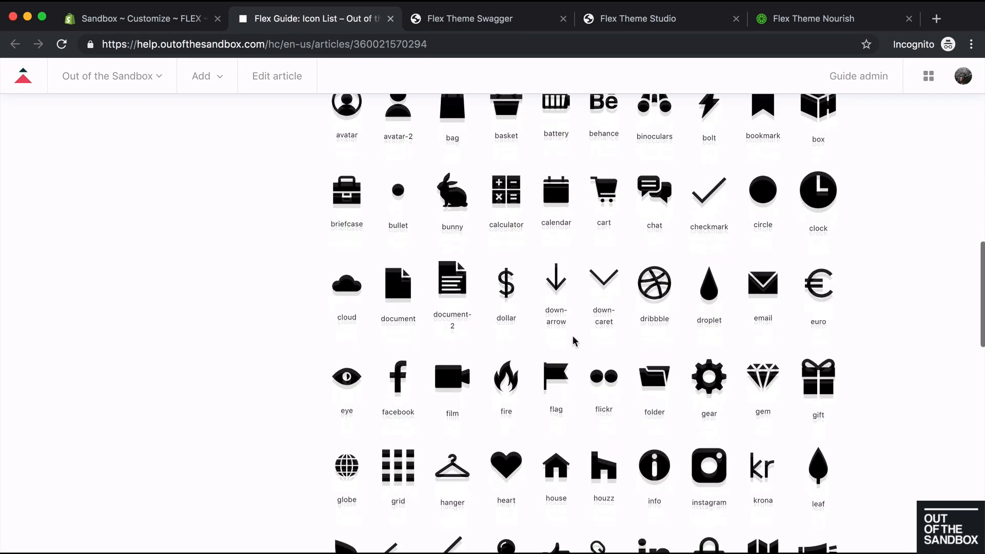
scroll(575, 342, "up", 2)
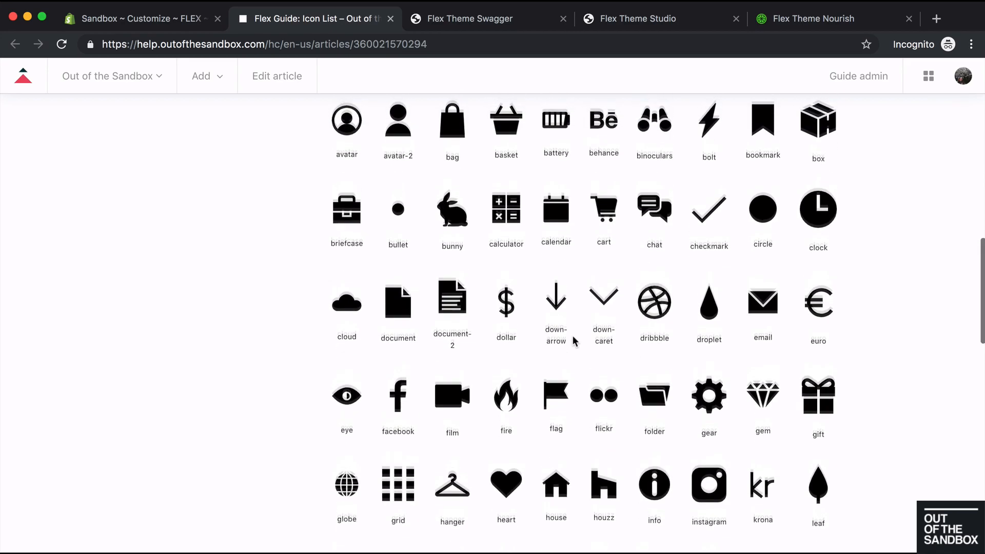
left_click(125, 23)
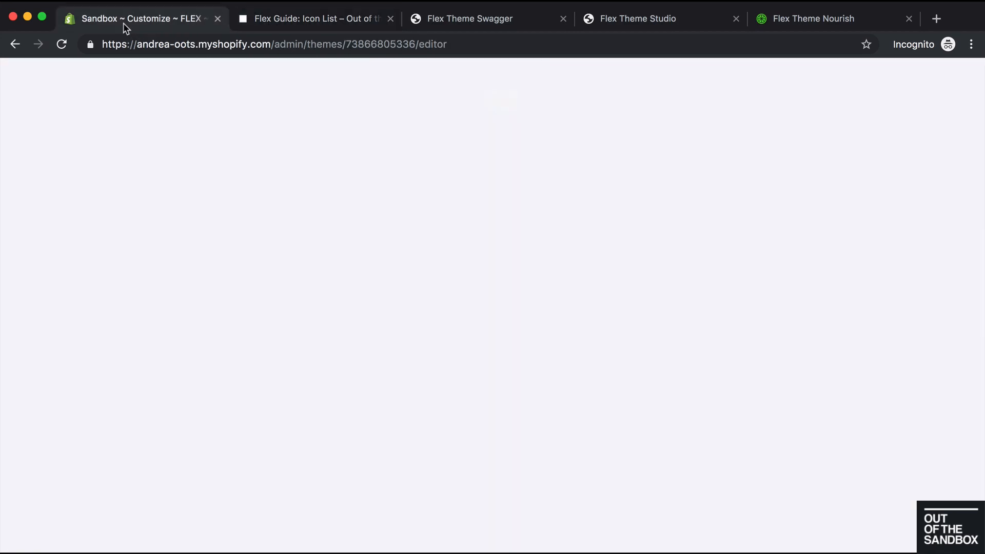
double_click(30, 258)
type("bolt")
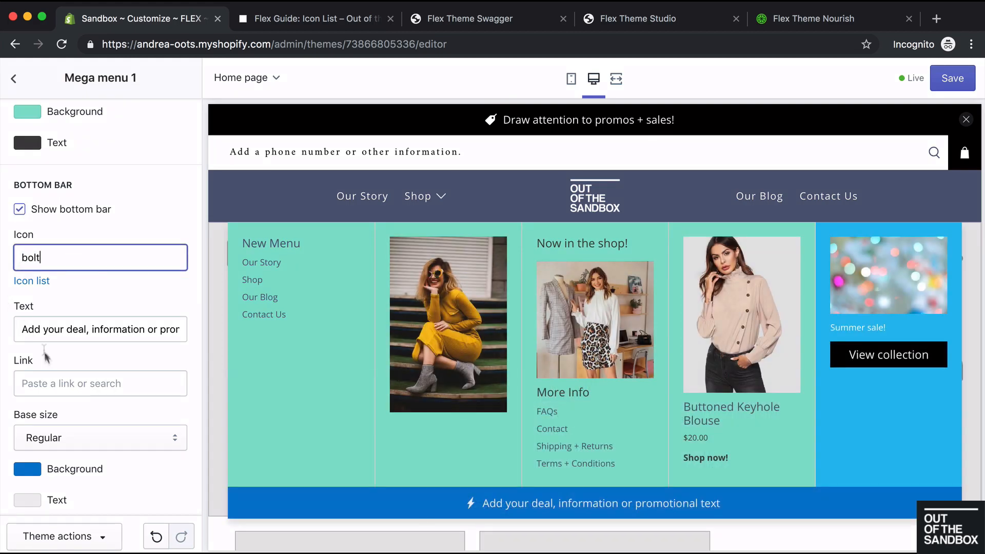
Step: Set the bottom bar text to "SUMMER SALE USE CODE SUMMER20" and check the available link types without choosing one
scroll(45, 354, "down", 2)
scroll(46, 354, "down", 1)
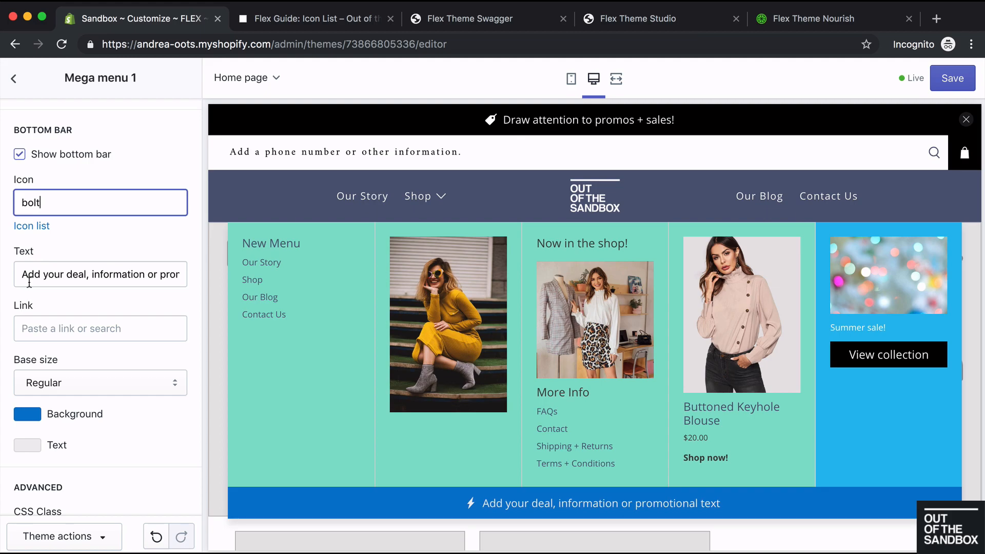
left_click_drag(29, 282, 312, 285)
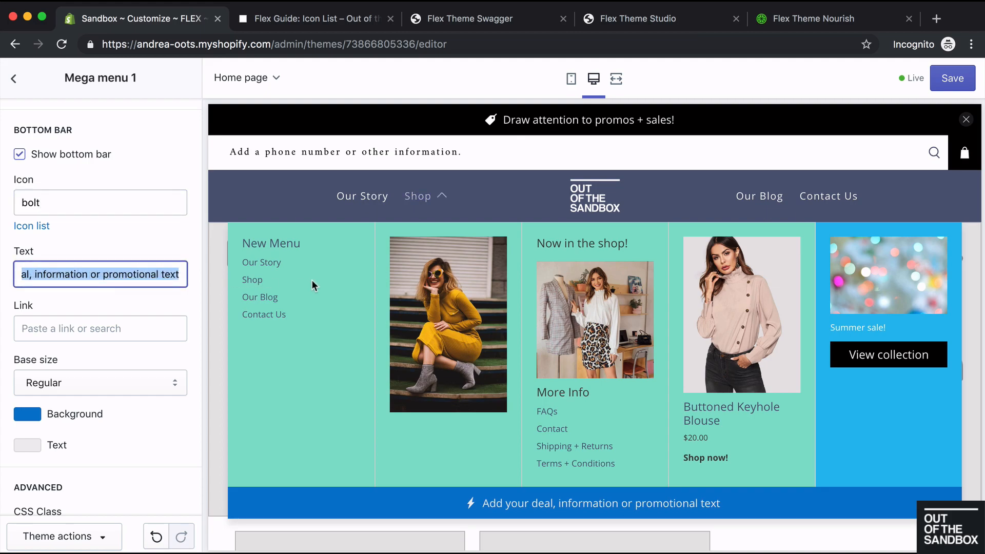
type("SUMMER ")
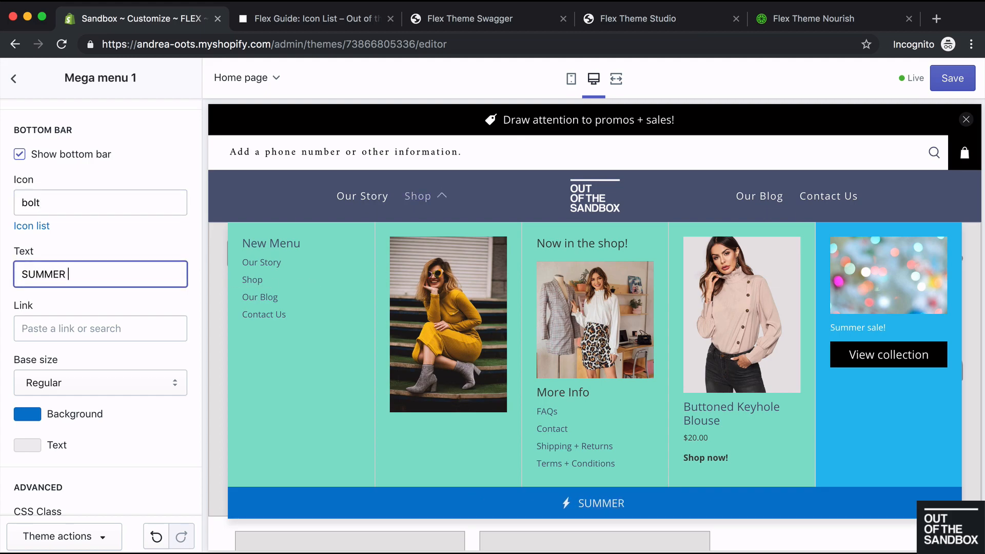
type("SALE ")
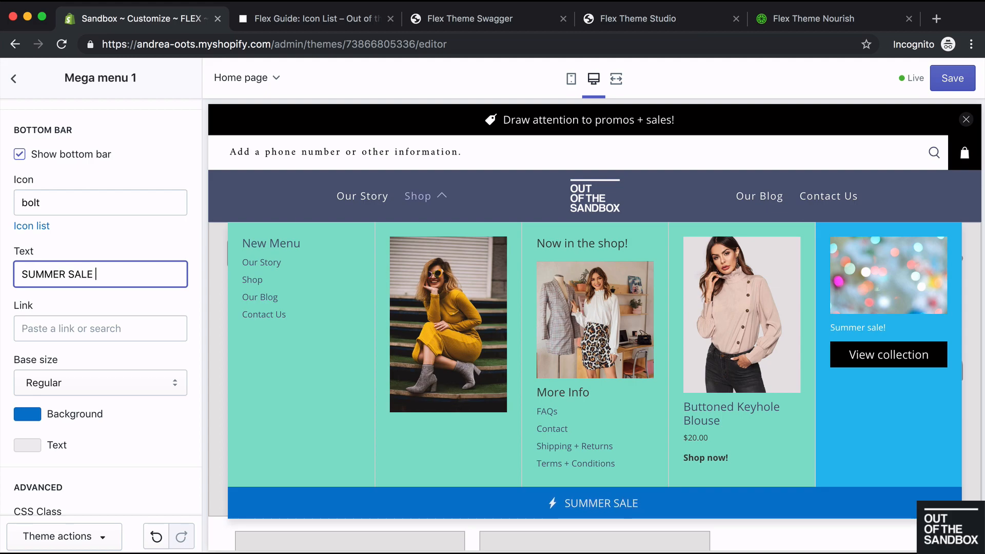
type("USE ")
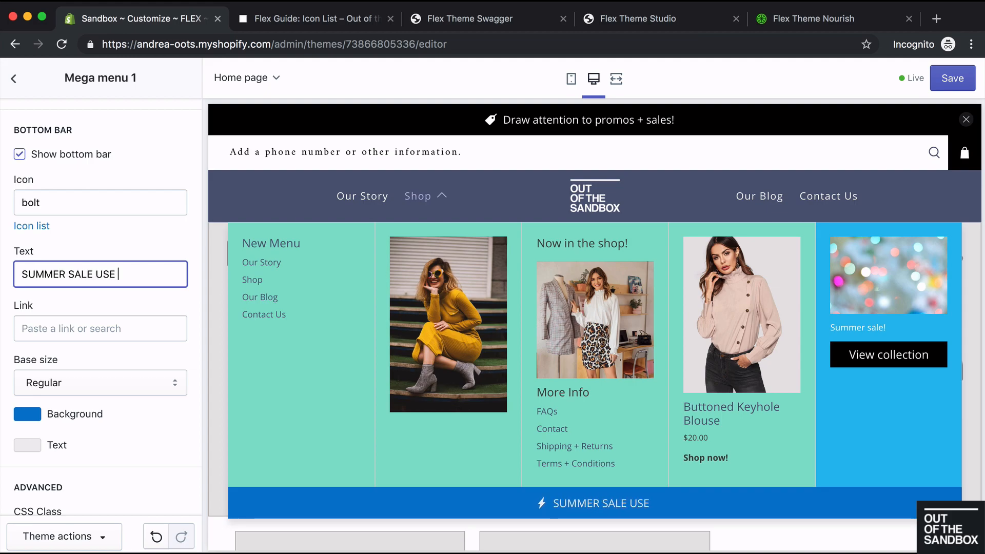
type("CODE SU")
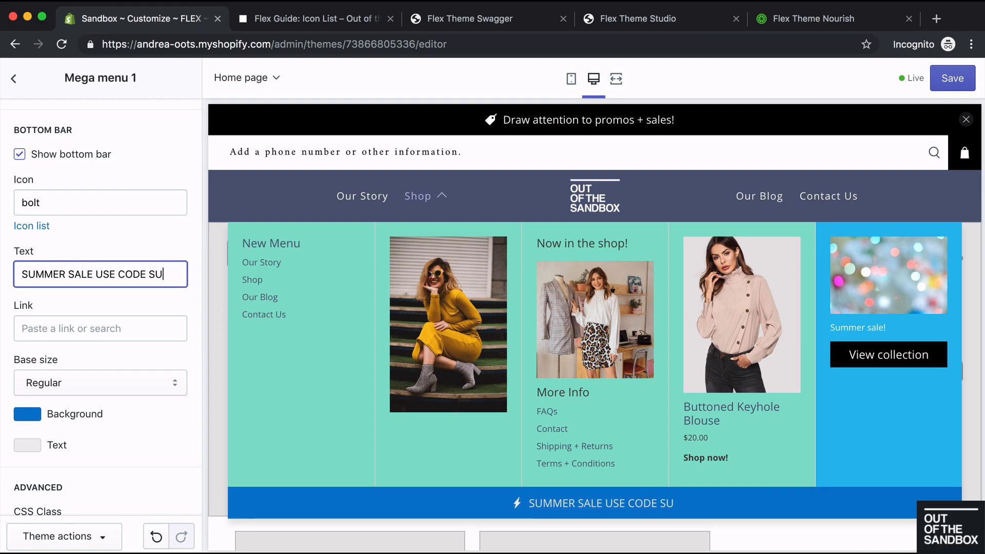
type("MMER20")
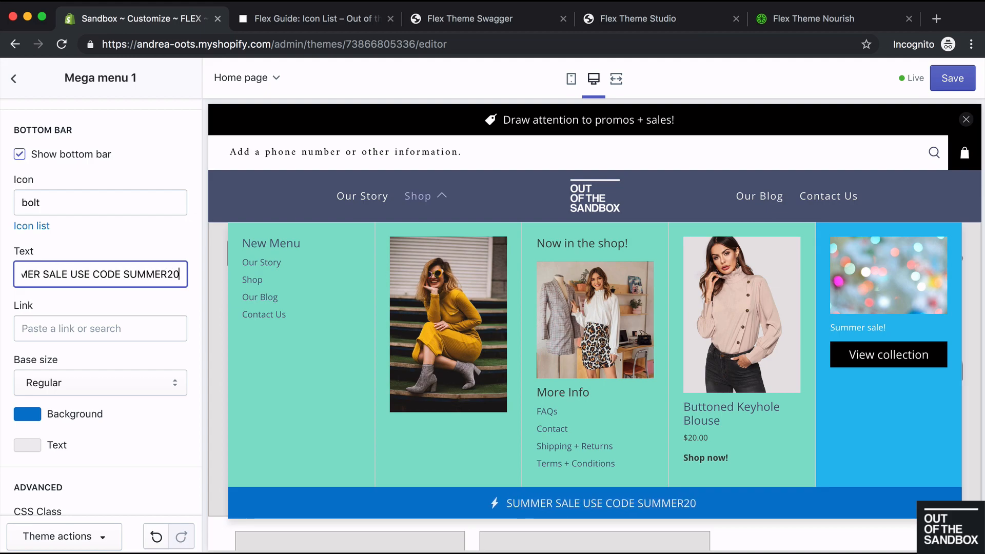
left_click(105, 335)
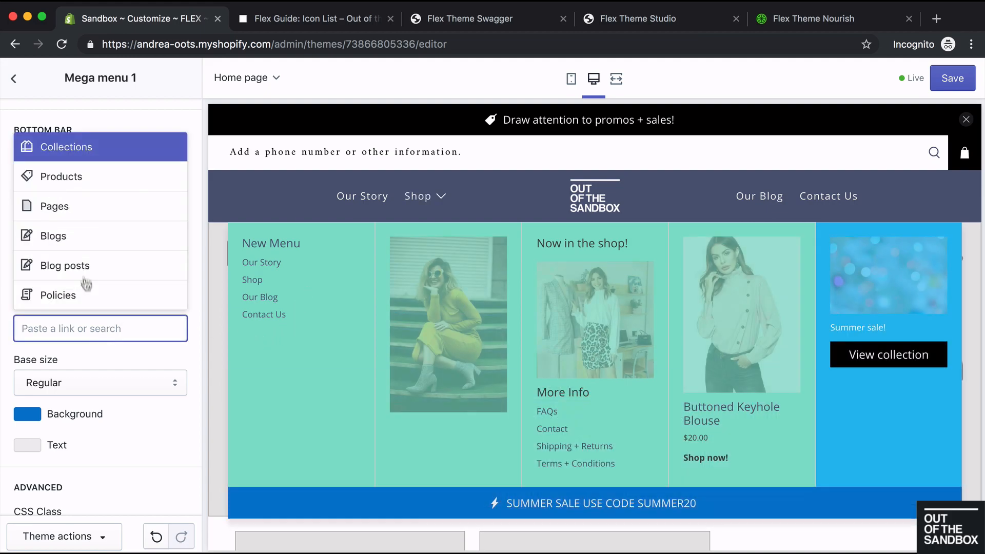
left_click(7, 337)
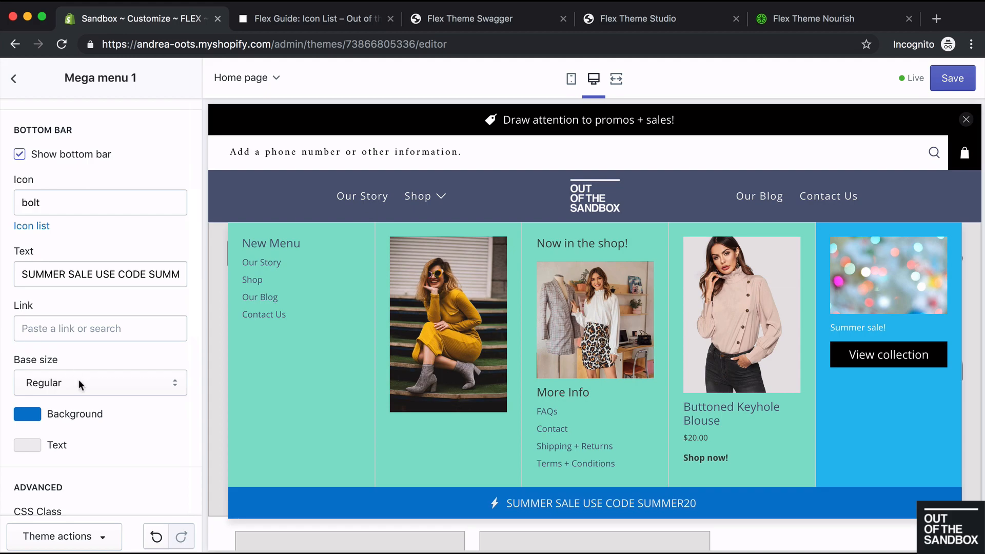
Step: Try the Small base size for the bottom bar, then set it to Large
scroll(79, 380, "down", 2)
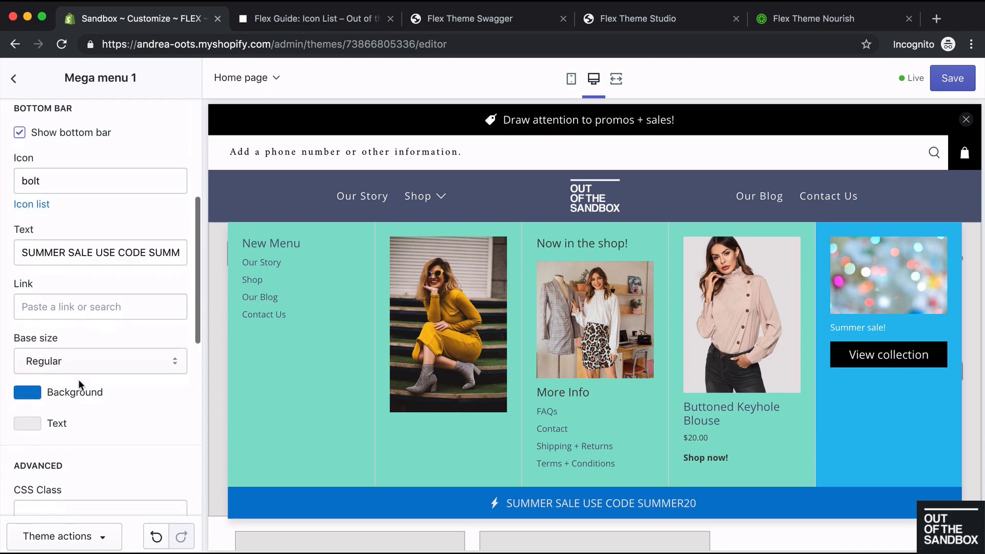
left_click(67, 353)
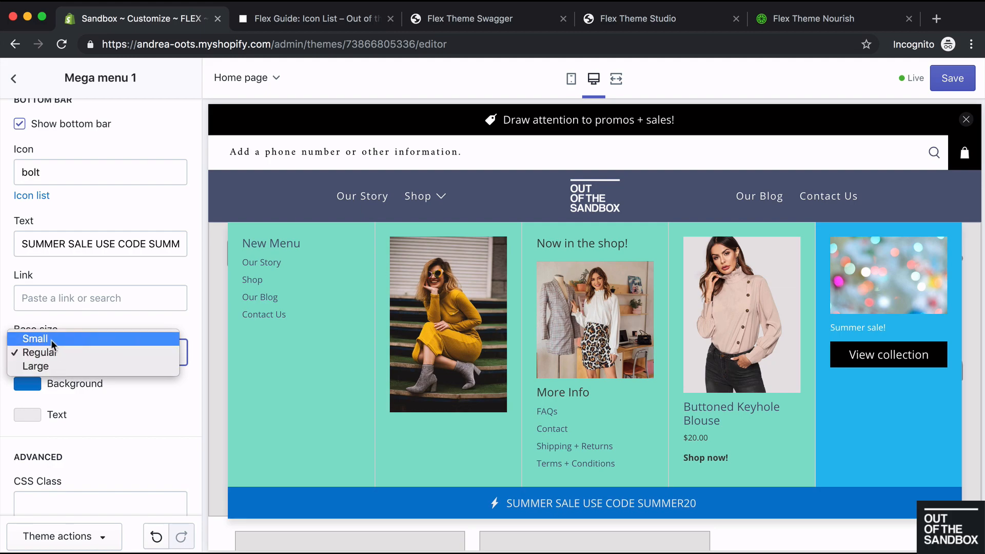
left_click(51, 340)
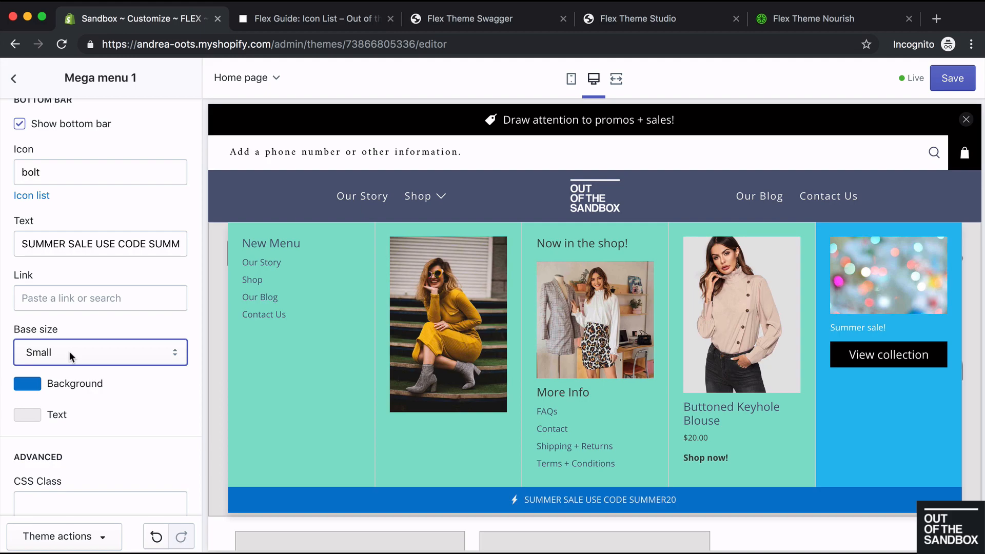
left_click(122, 346)
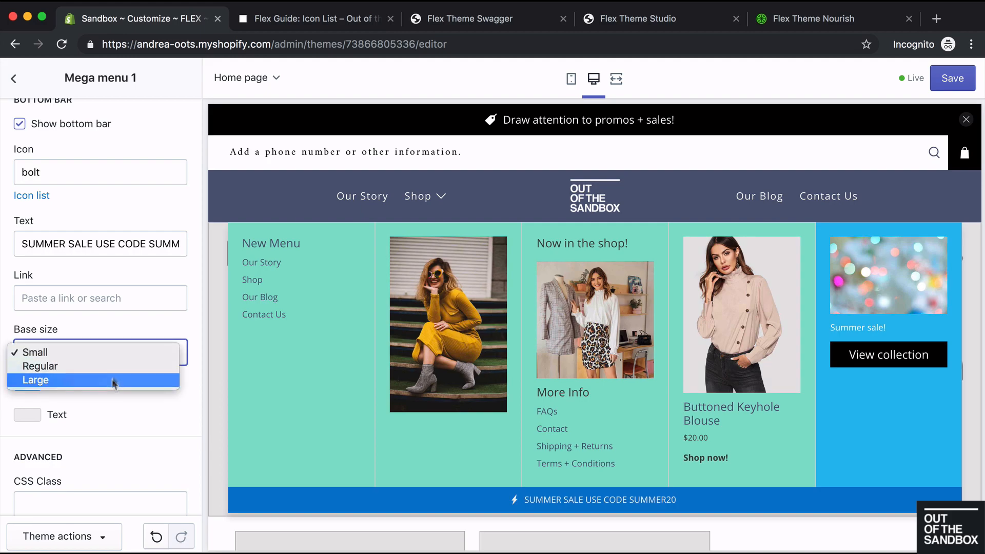
left_click(112, 380)
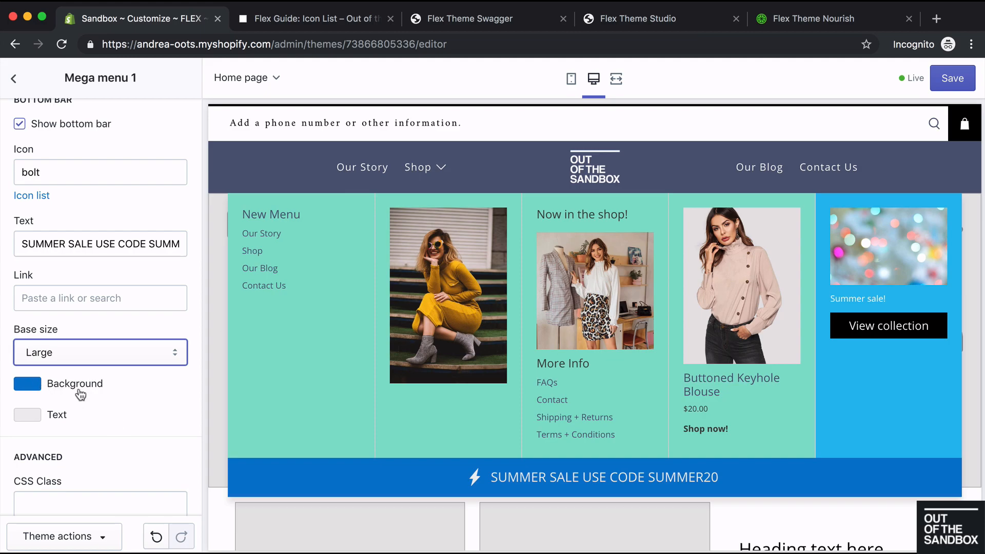
Step: Change the bottom bar's background colour to purple
left_click(34, 385)
scroll(138, 370, "down", 3)
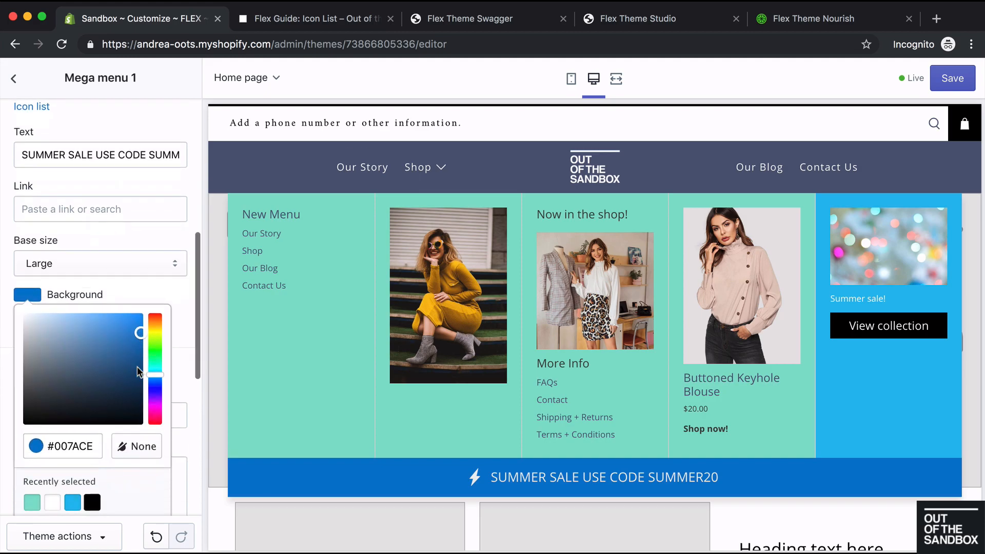
left_click(155, 382)
left_click(101, 312)
left_click(135, 225)
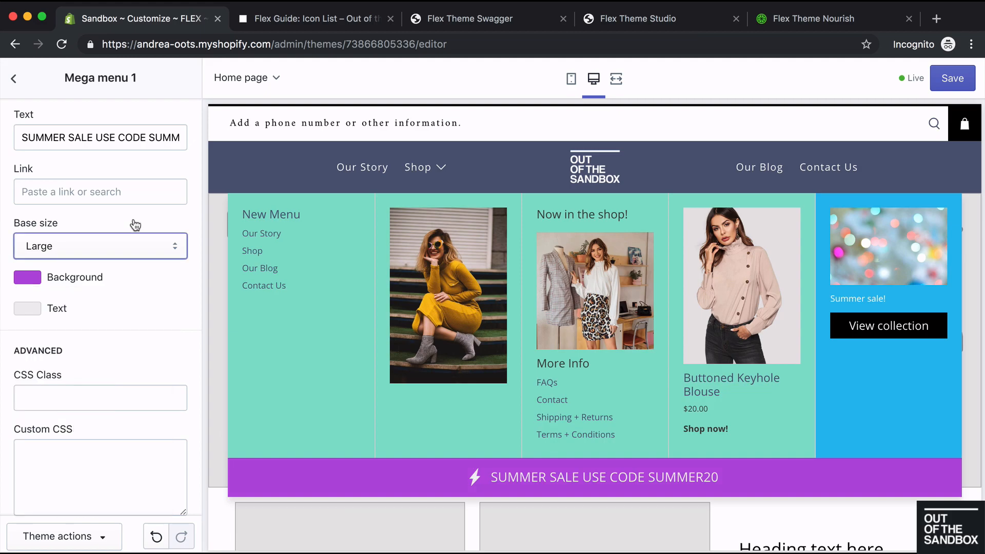
Step: Change the bottom bar's text colour to white using the recently selected colours
left_click(31, 308)
scroll(50, 334, "down", 2)
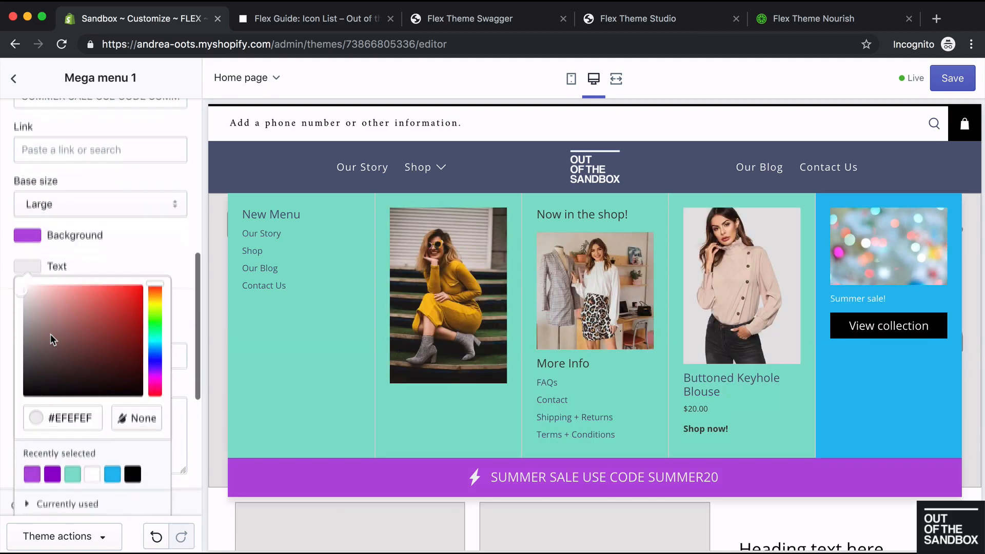
left_click(92, 467)
left_click(112, 167)
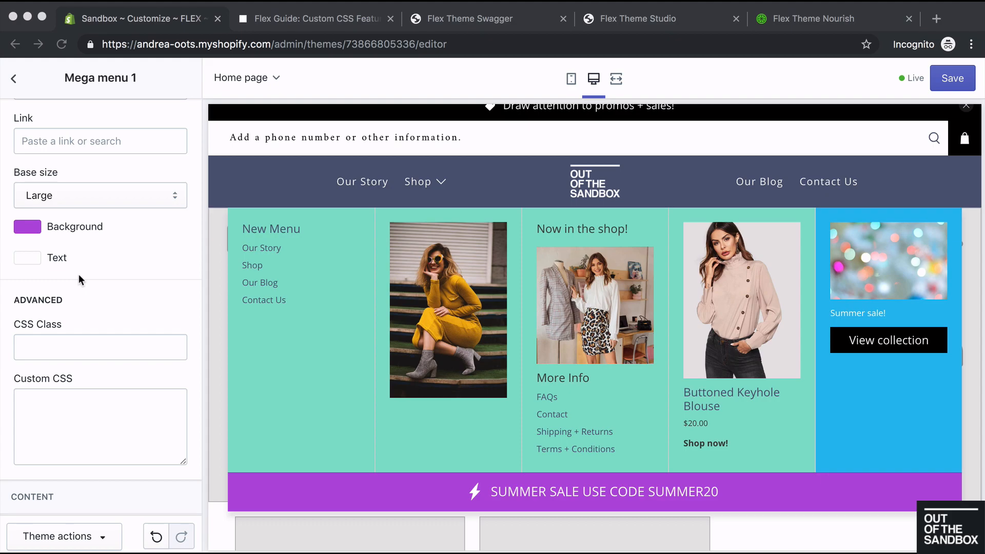
Step: Review the advanced CSS settings and the Flex Guide article on the Custom CSS feature, and return to the theme editor
scroll(79, 280, "down", 1)
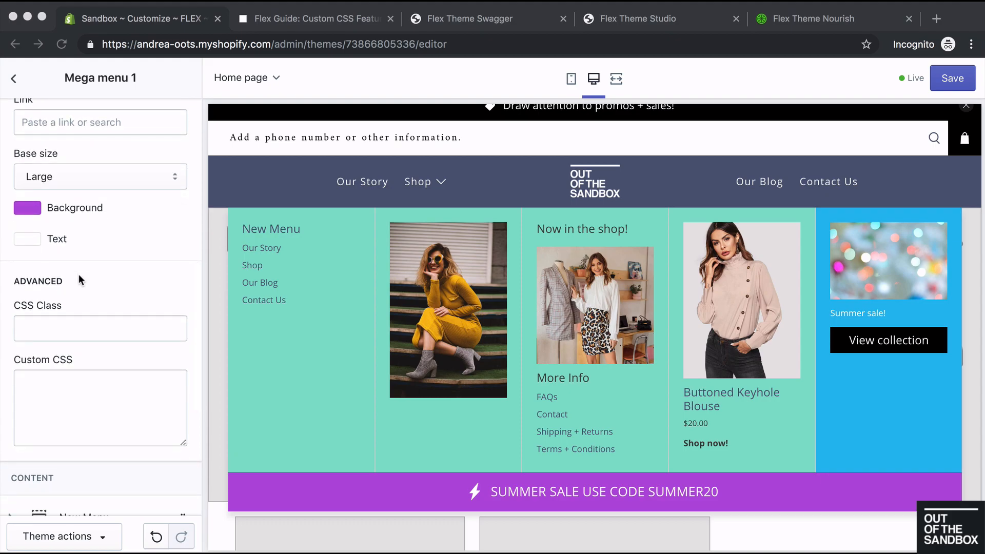
scroll(79, 279, "down", 1)
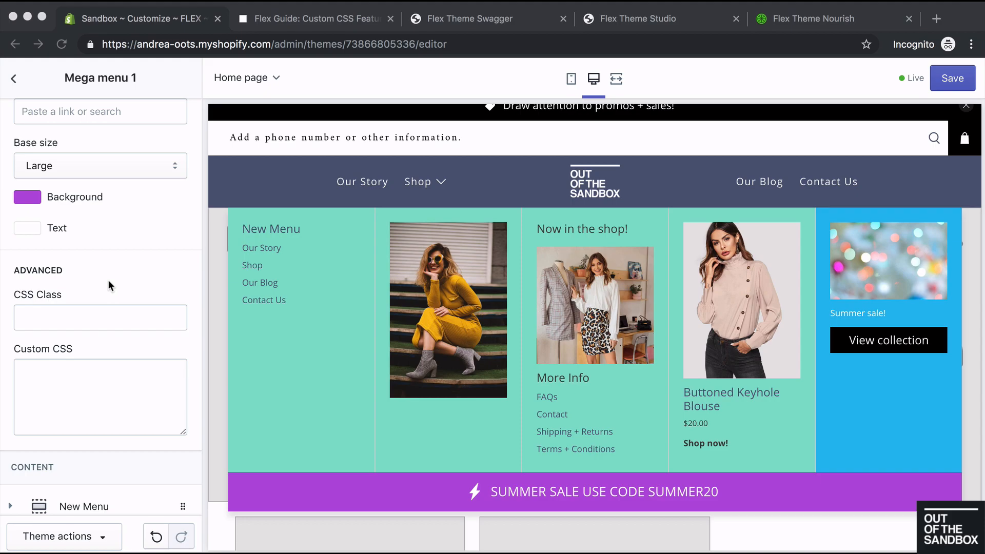
scroll(108, 279, "down", 1)
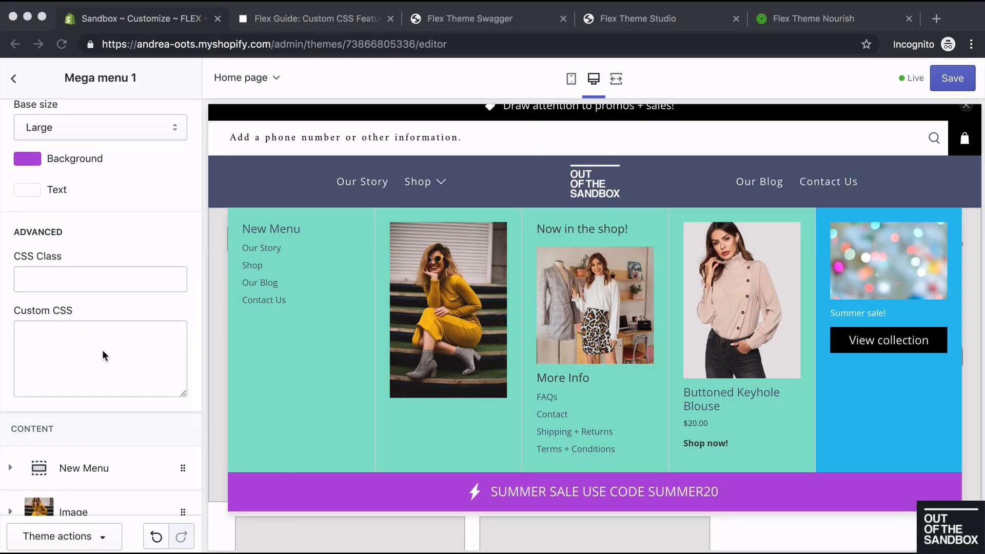
left_click(275, 20)
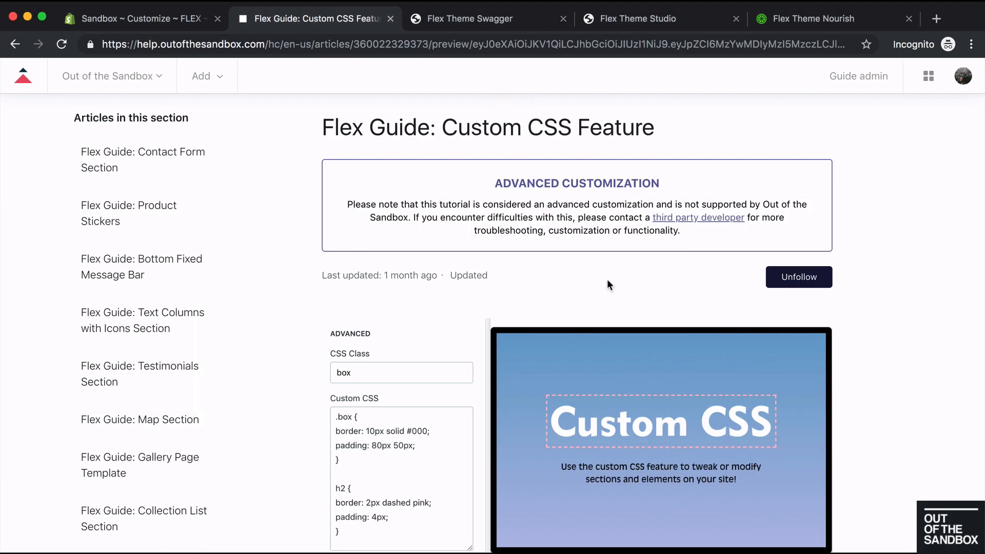
scroll(847, 341, "down", 5)
scroll(848, 341, "down", 9)
scroll(847, 340, "down", 11)
scroll(847, 340, "up", 9)
scroll(848, 340, "up", 15)
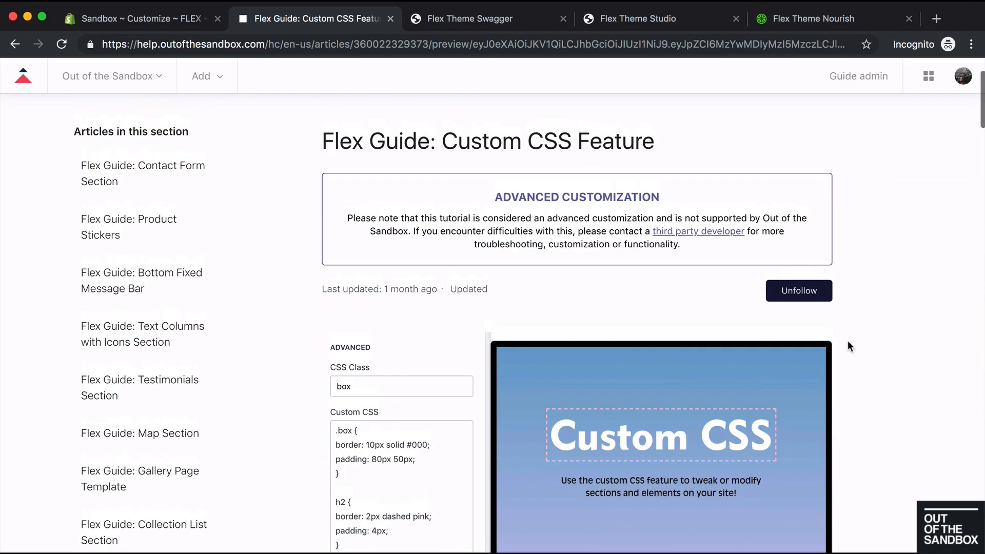
left_click(161, 20)
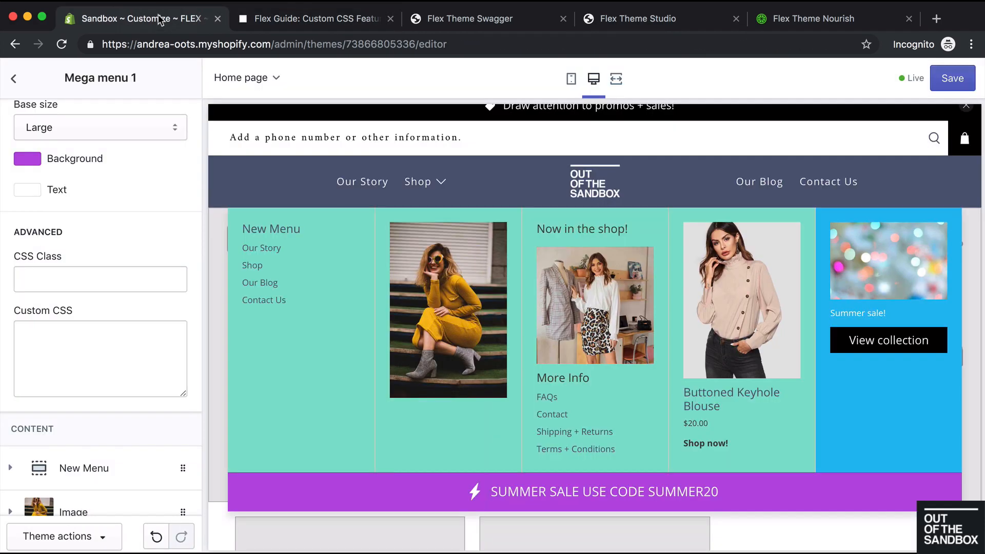
Step: Set the CSS class of Mega menu 1 to mega-menu-border and add an empty .mega-menu-border rule to its custom CSS
left_click(92, 281)
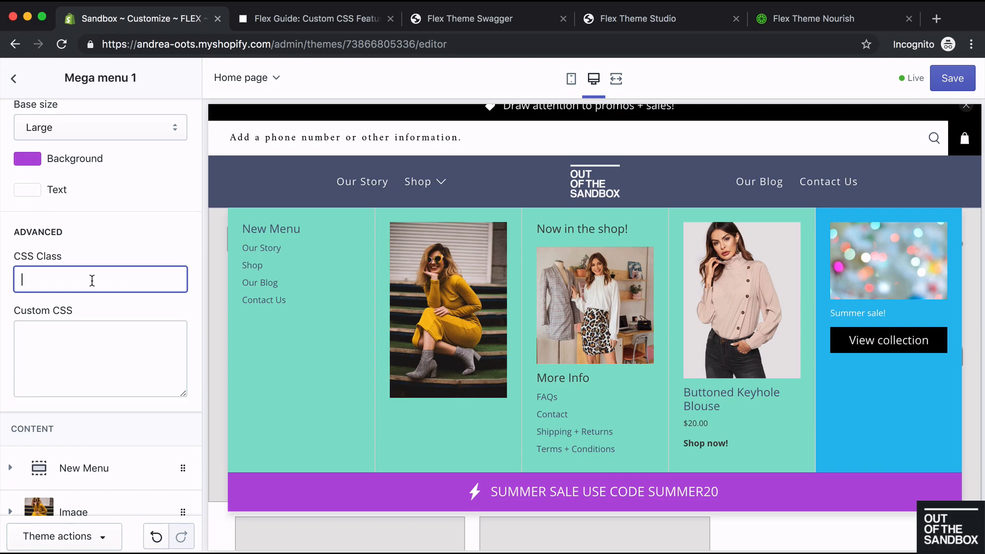
type("mega-menu-border")
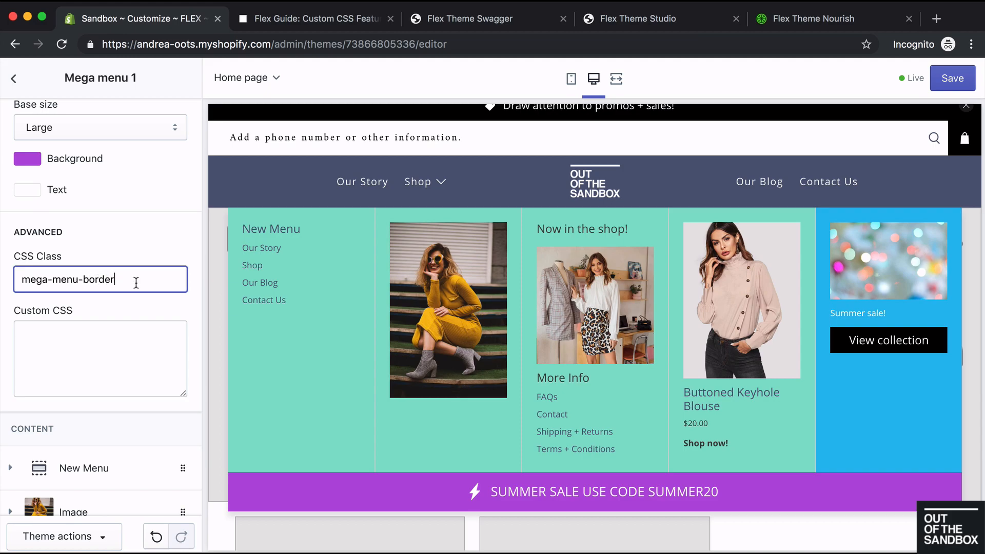
triple_click(60, 281)
key("ctrl+c")
left_click(68, 345)
type(".")
key("ctrl+v")
type("{")
key("Return")
type("}")
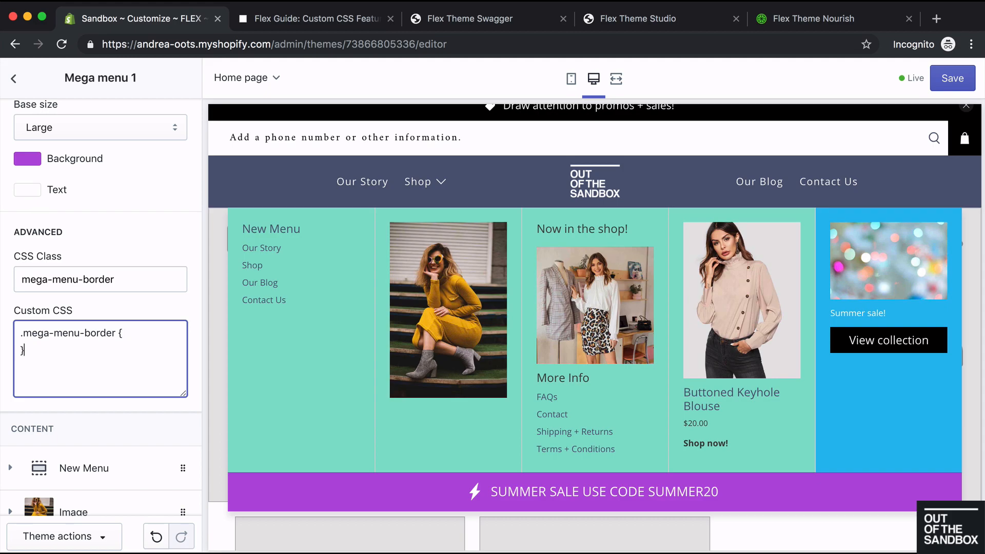
Step: Add "border: 10px solid white;" inside the .mega-menu-border rule and preview the mega menu at full width
left_click(154, 333)
key("Return")
type("border: 10px solid white;")
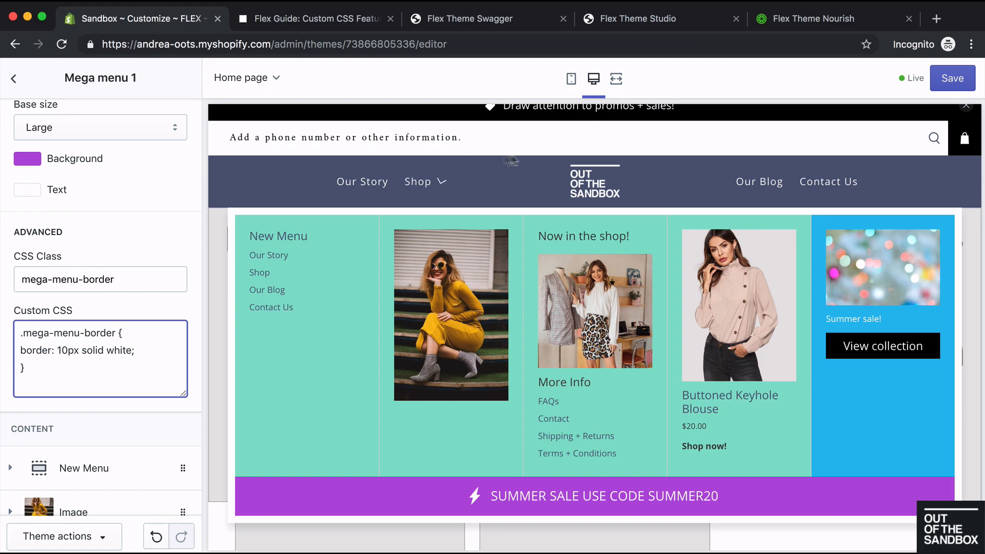
left_click(616, 82)
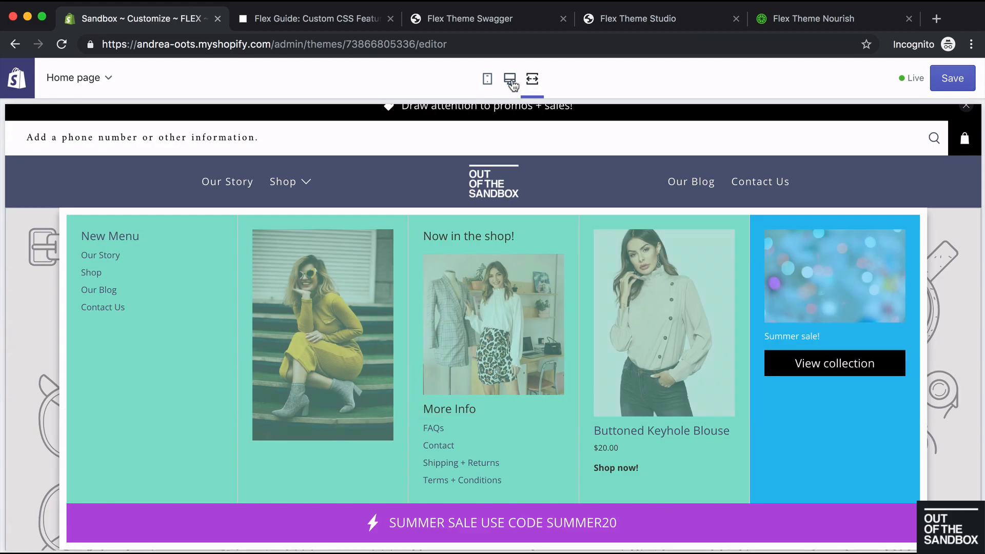
left_click(509, 79)
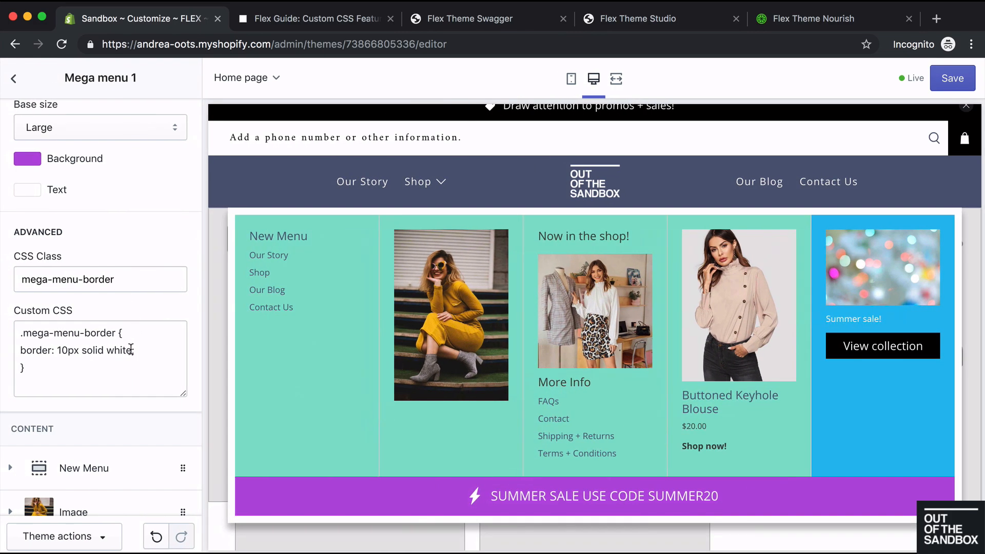
Step: Try #000 as the border colour in the custom CSS and preview the mega menu at full width
left_click_drag(133, 350, 109, 350)
type("#FFF")
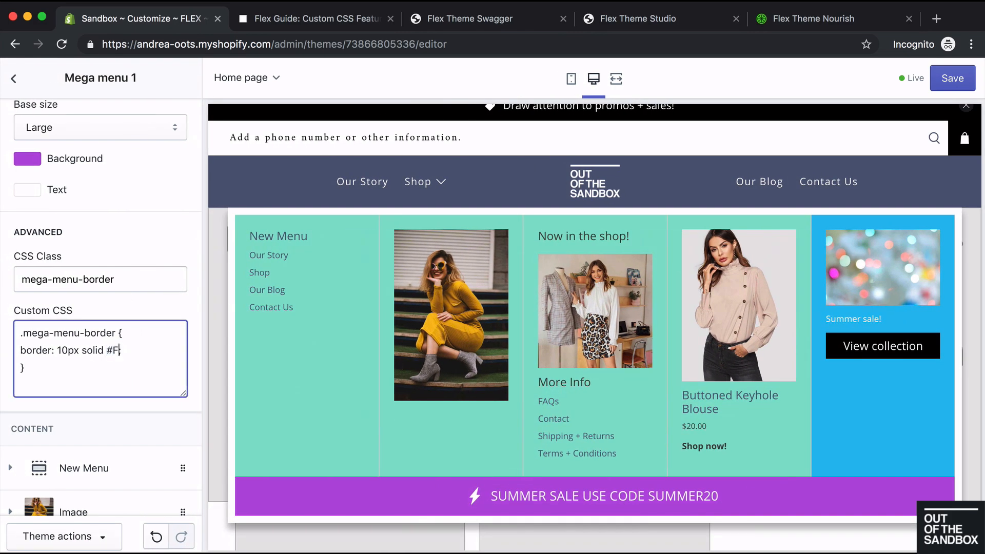
key("BackSpace")
key("BackSpace")
key("BackSpace")
type("000")
left_click(615, 80)
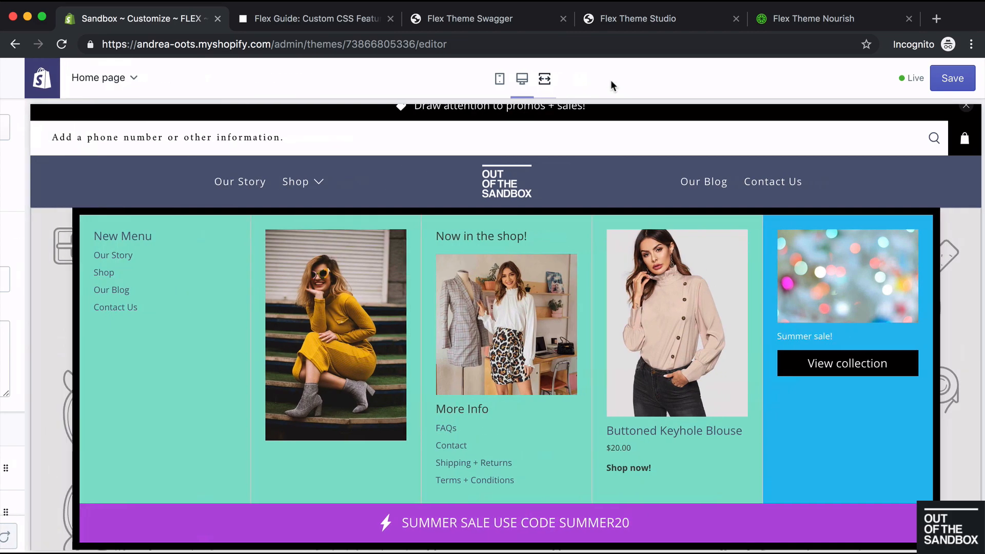
left_click(510, 79)
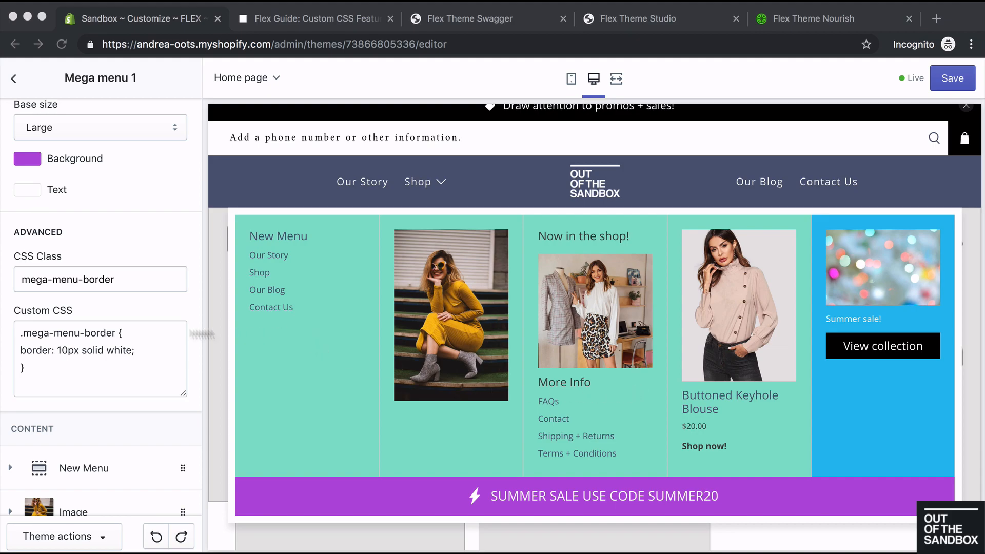
Step: Clear the CSS class and replace the custom CSS rule's selector with .image-element__wrap
triple_click(123, 277)
key("BackSpace")
left_click_drag(120, 336, 27, 335)
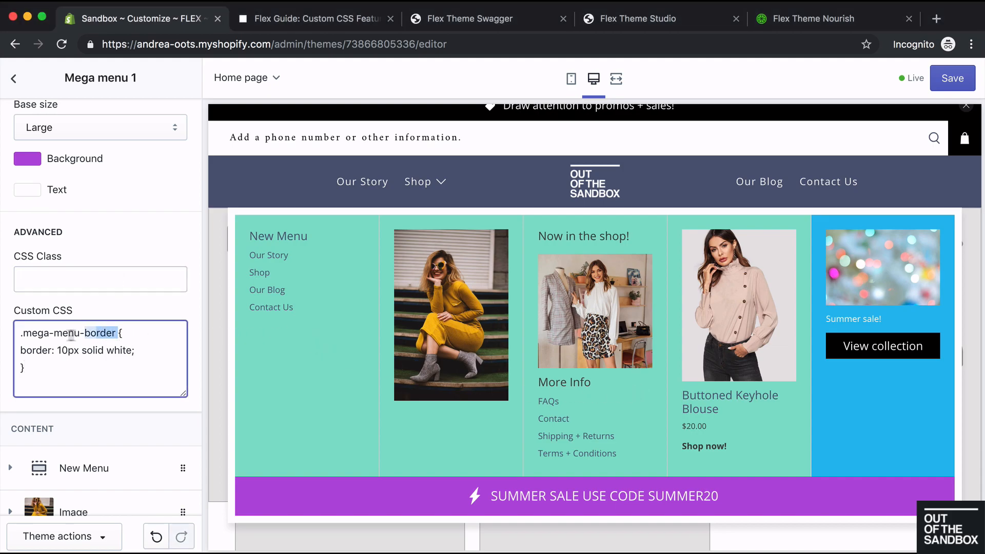
key("super+v")
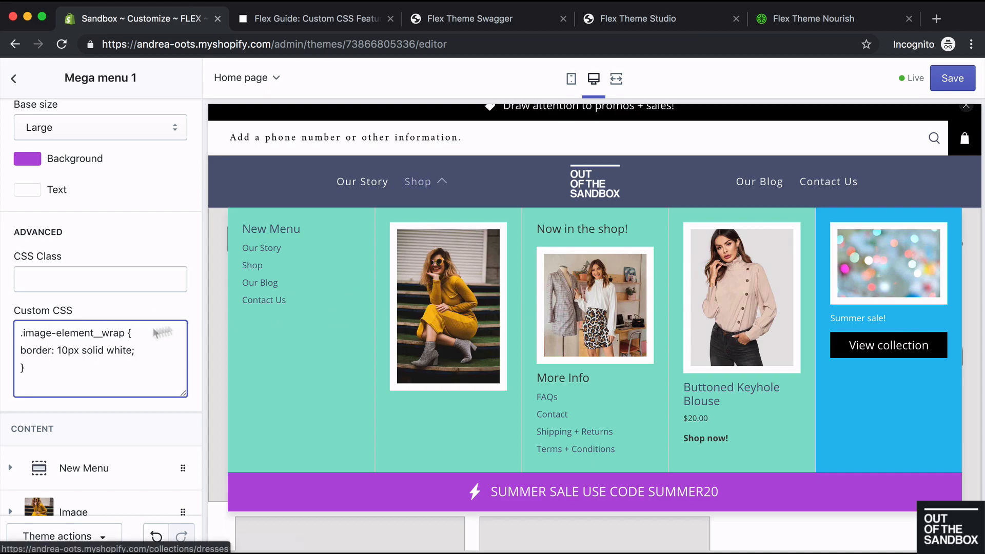
Step: Preview the mega menu with its bordered images at full width, then return to the desktop preview
left_click(617, 80)
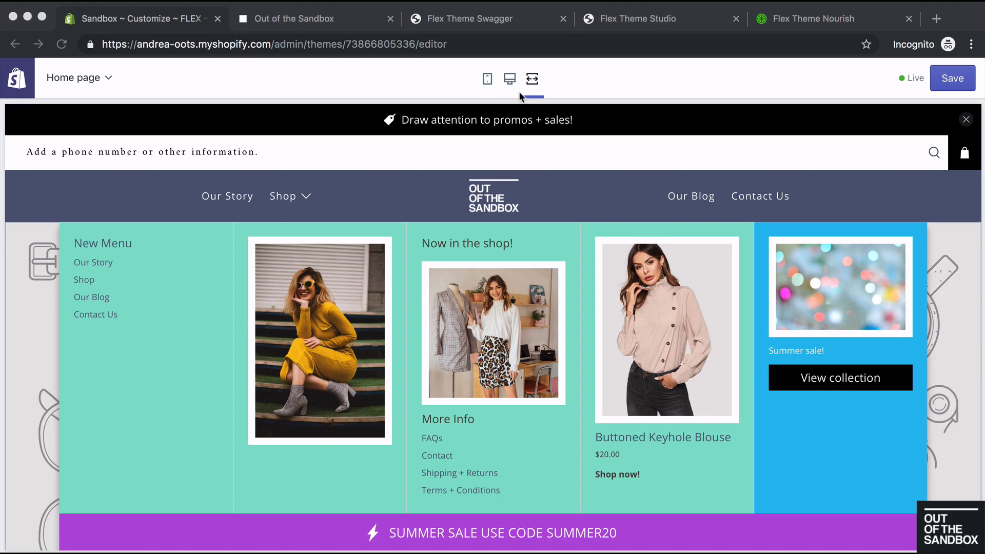
left_click(509, 78)
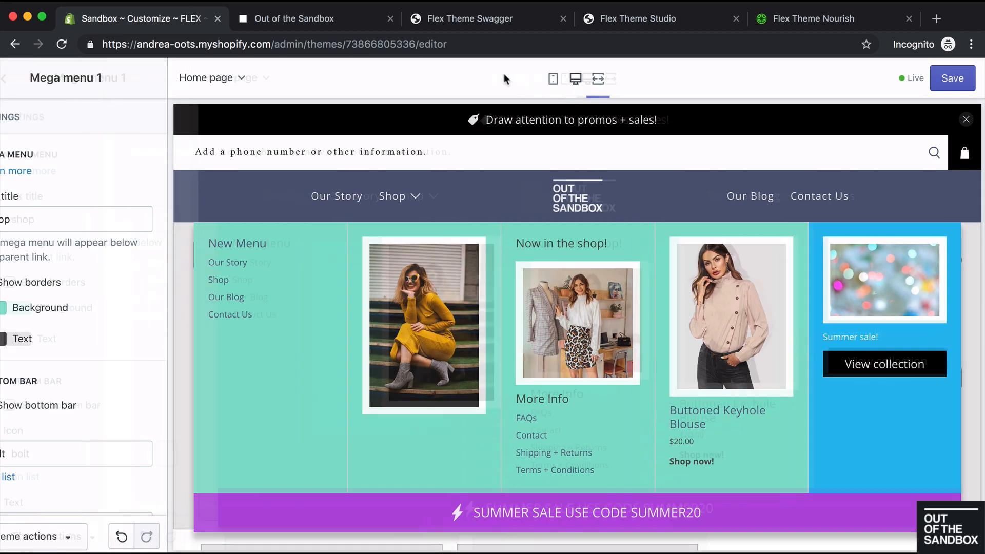
Step: Review the theme settings for how many custom mega menus are enabled, and return to the list of home page sections
left_click(13, 87)
left_click(134, 116)
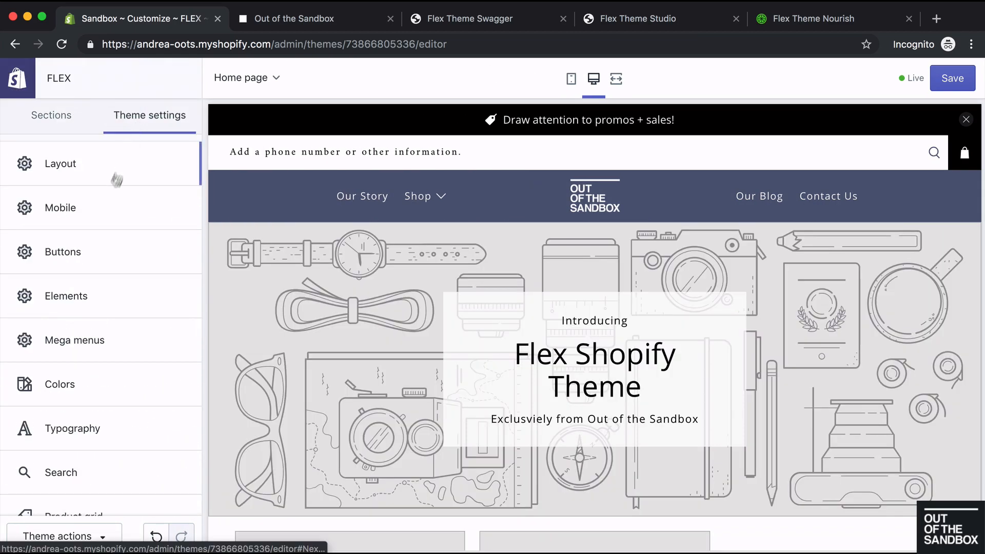
left_click(111, 343)
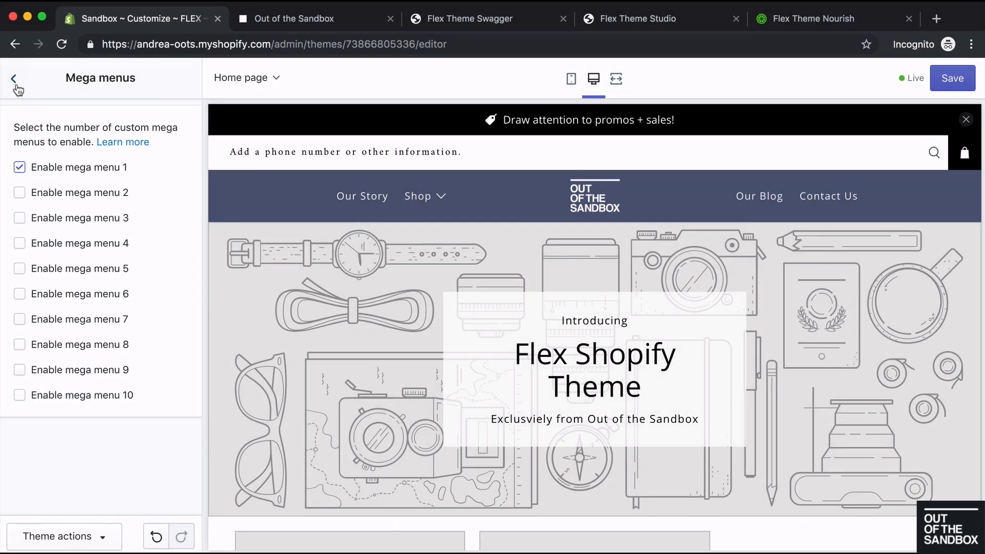
left_click(14, 86)
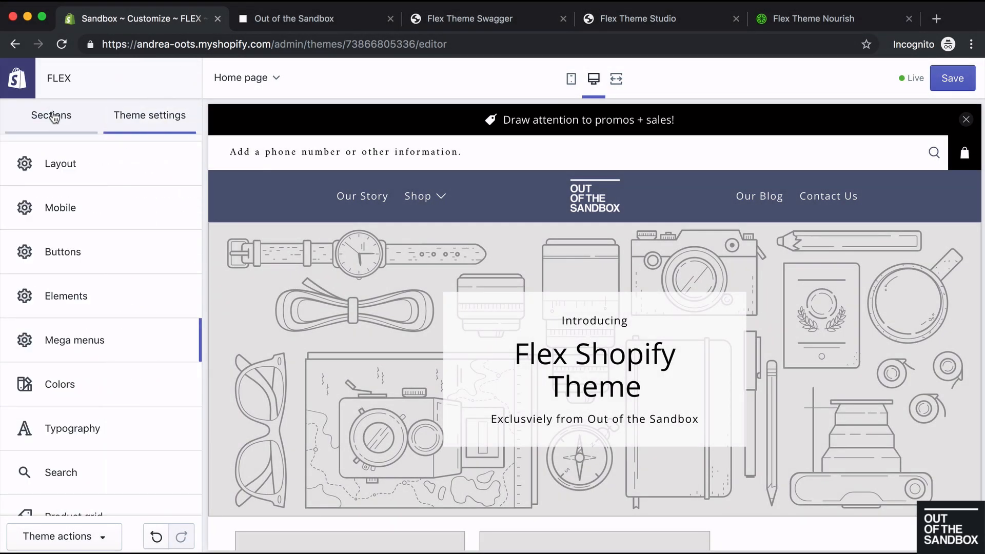
left_click(53, 117)
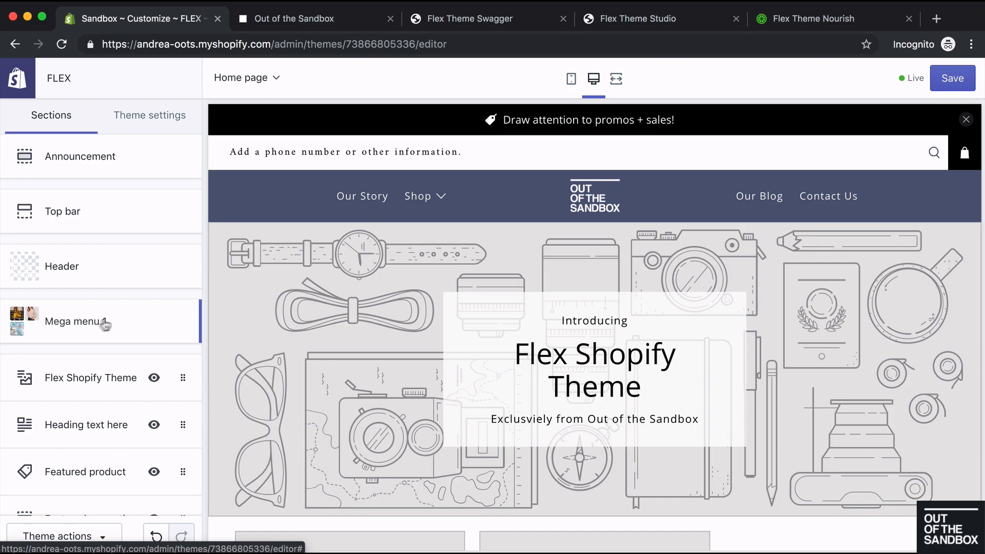